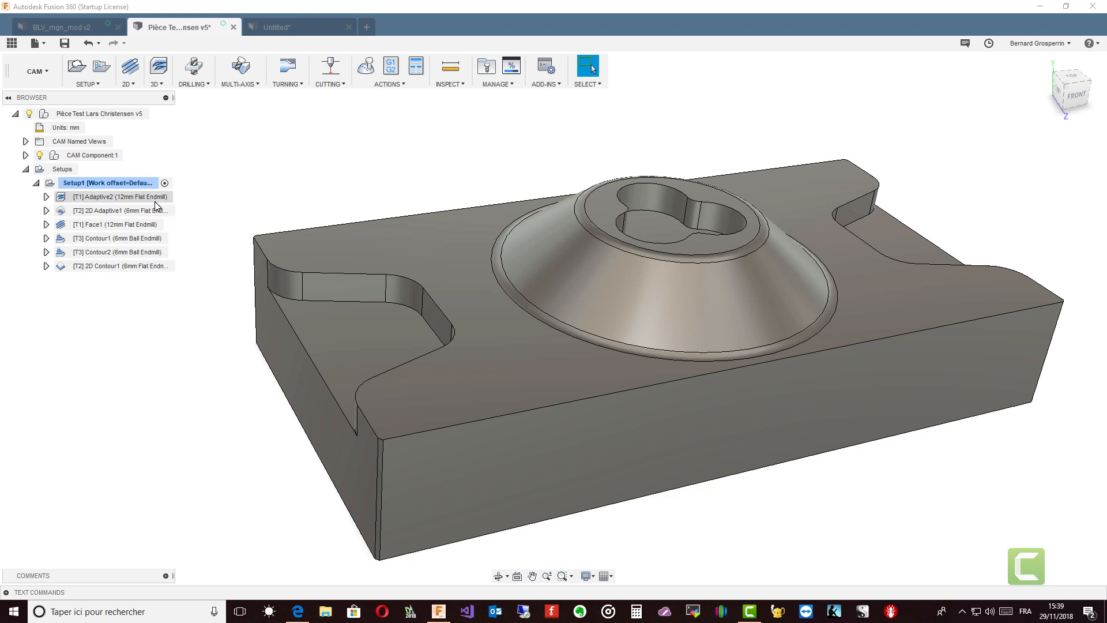
pyautogui.click(155, 200)
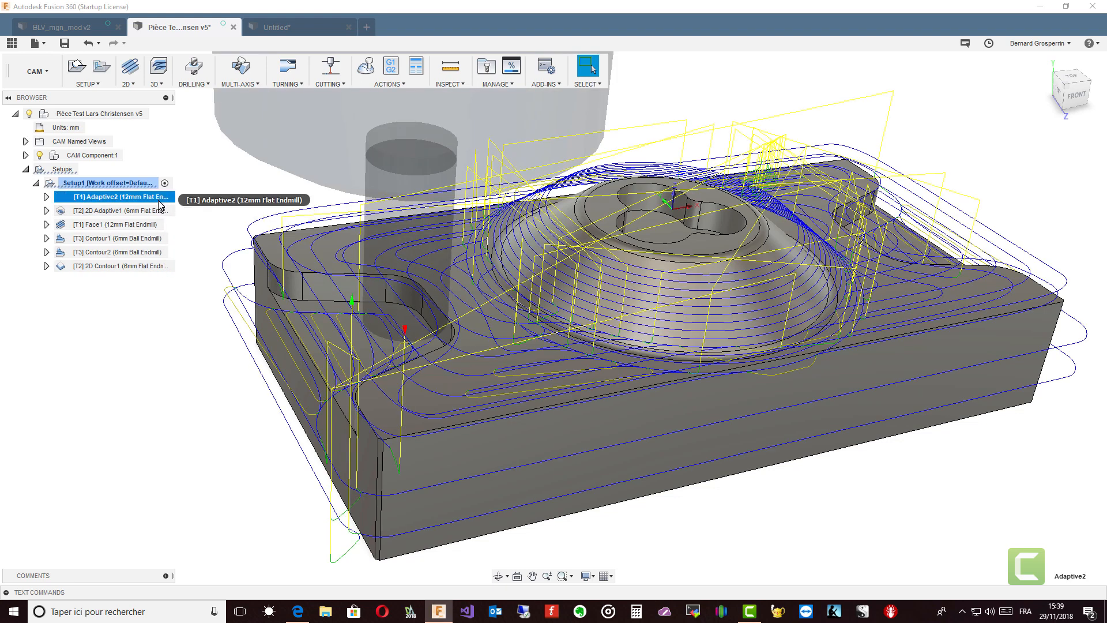
pyautogui.keyDown('shift'); pyautogui.click(149, 239); pyautogui.keyUp('shift')
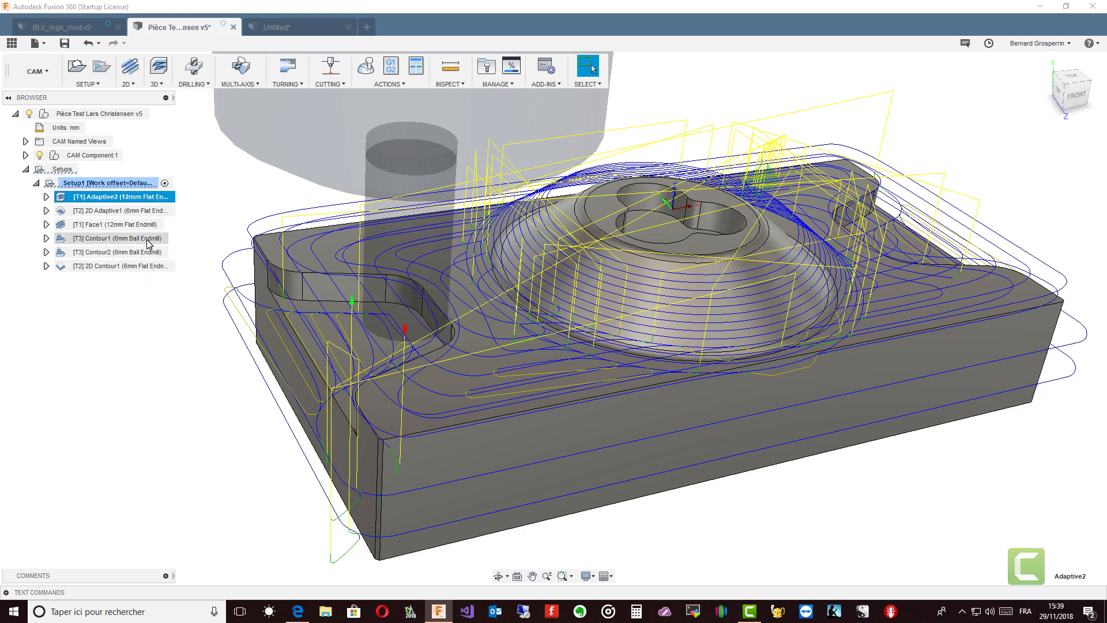
pyautogui.click(149, 184)
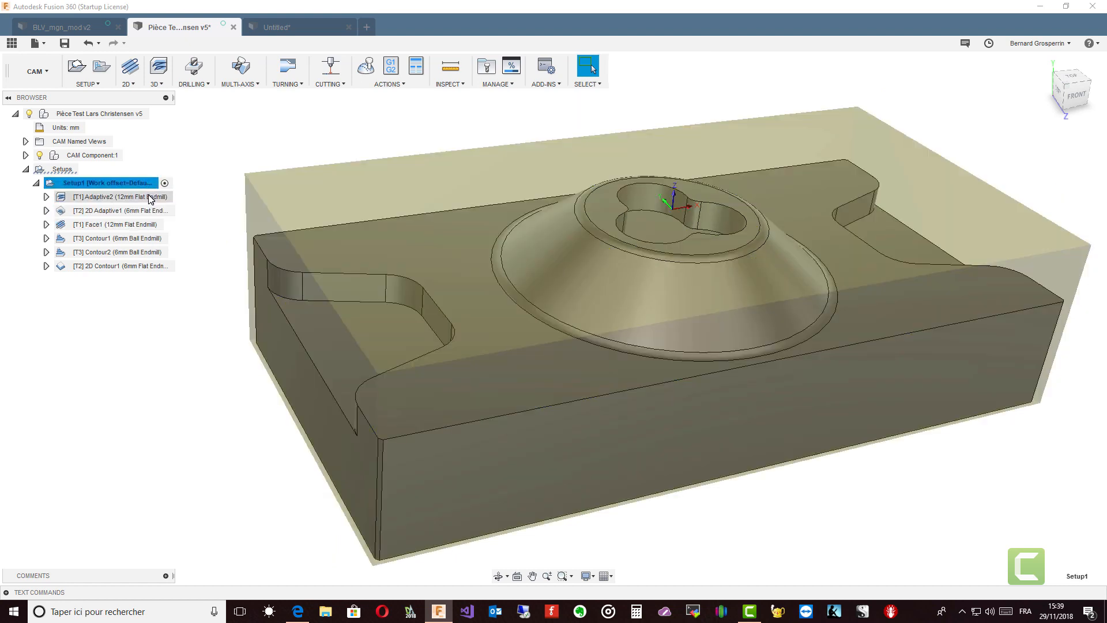
# Store all operations of Setup1, from Adaptive2 through 2D Contour1, as a template file named Operations_Demo
pyautogui.click(149, 198)
pyautogui.keyDown('ctrl'); pyautogui.click(148, 257); pyautogui.keyUp('ctrl')
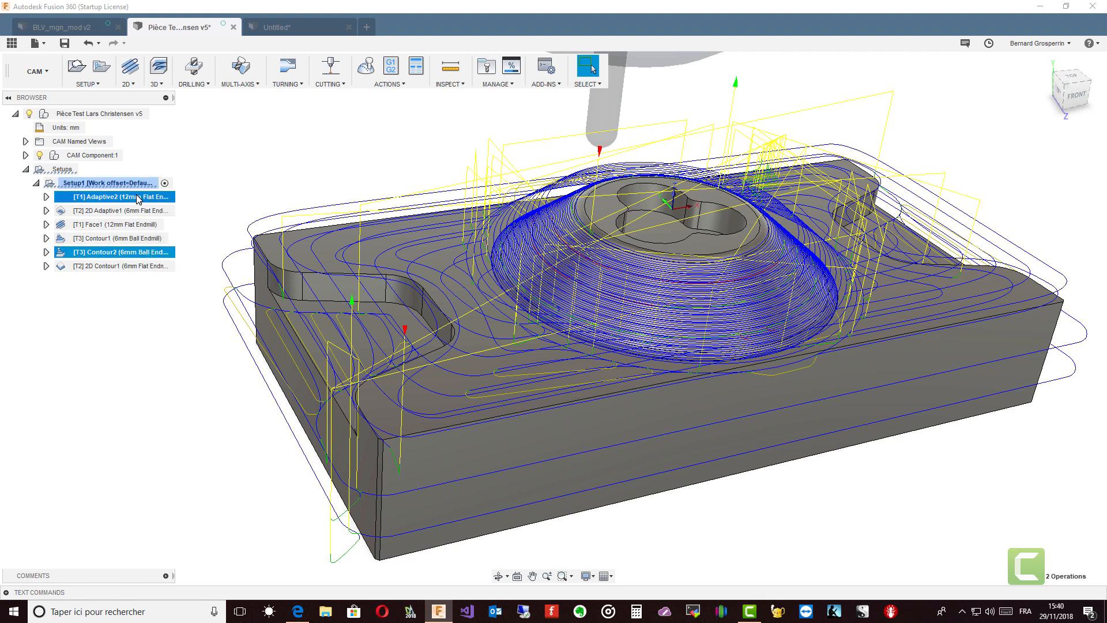
pyautogui.keyDown('ctrl'); pyautogui.click(144, 266); pyautogui.keyUp('ctrl')
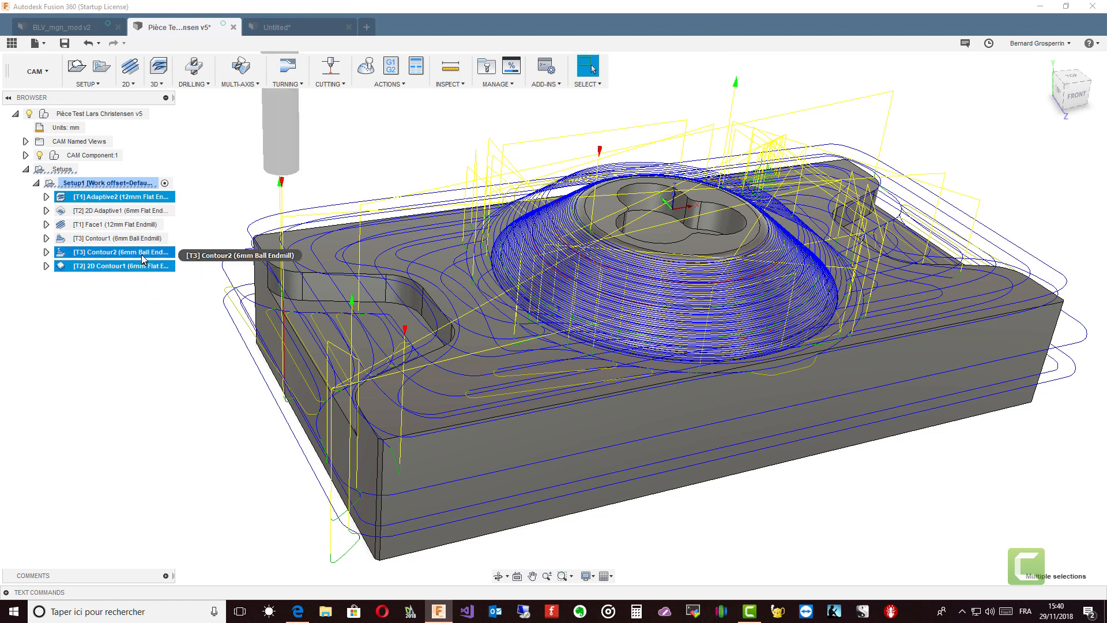
pyautogui.keyDown('shift'); pyautogui.click(133, 198); pyautogui.keyUp('shift')
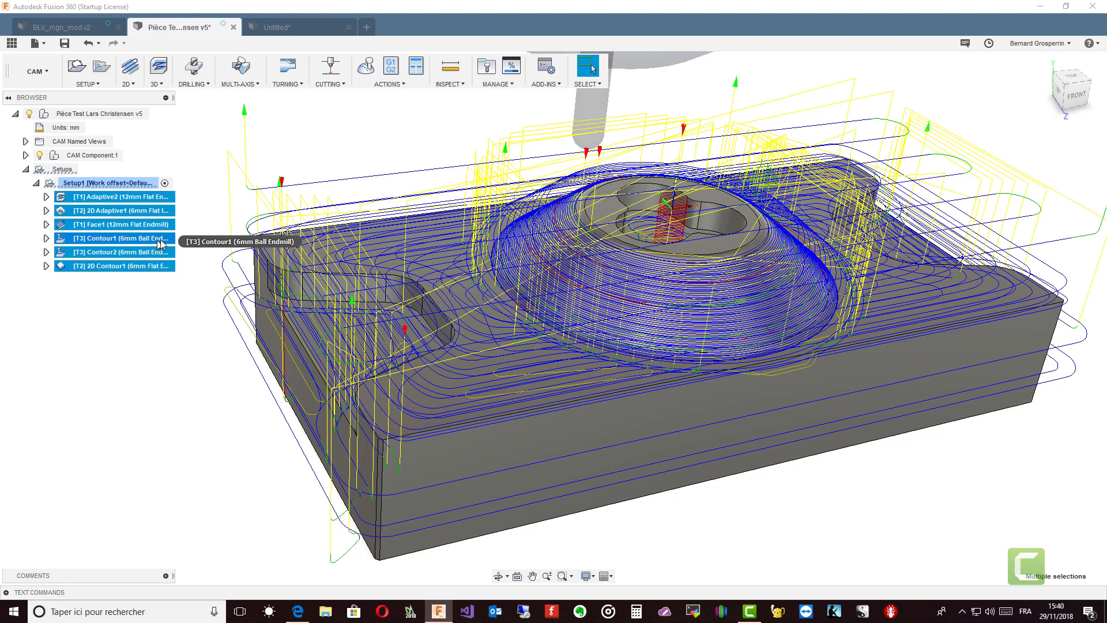
pyautogui.rightClick(140, 201)
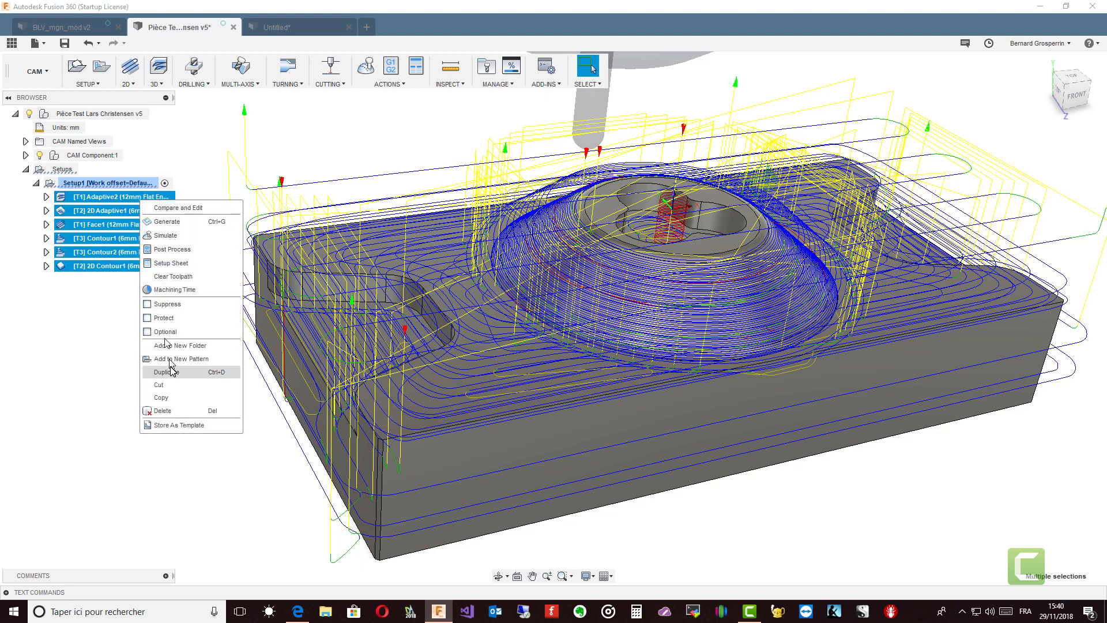
pyautogui.click(174, 427)
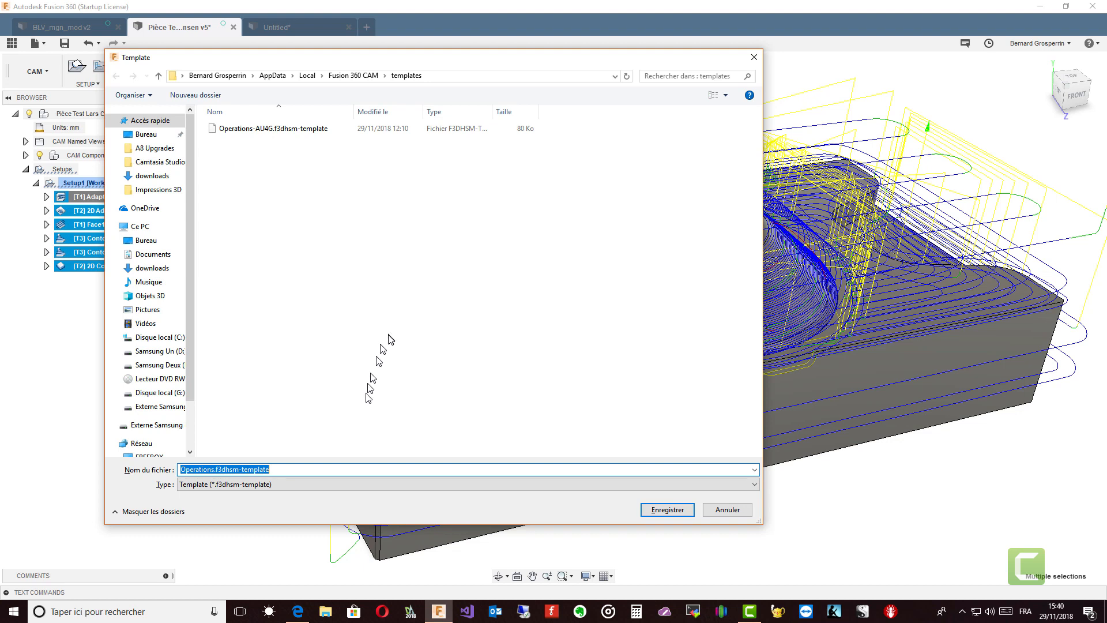
pyautogui.click(313, 469)
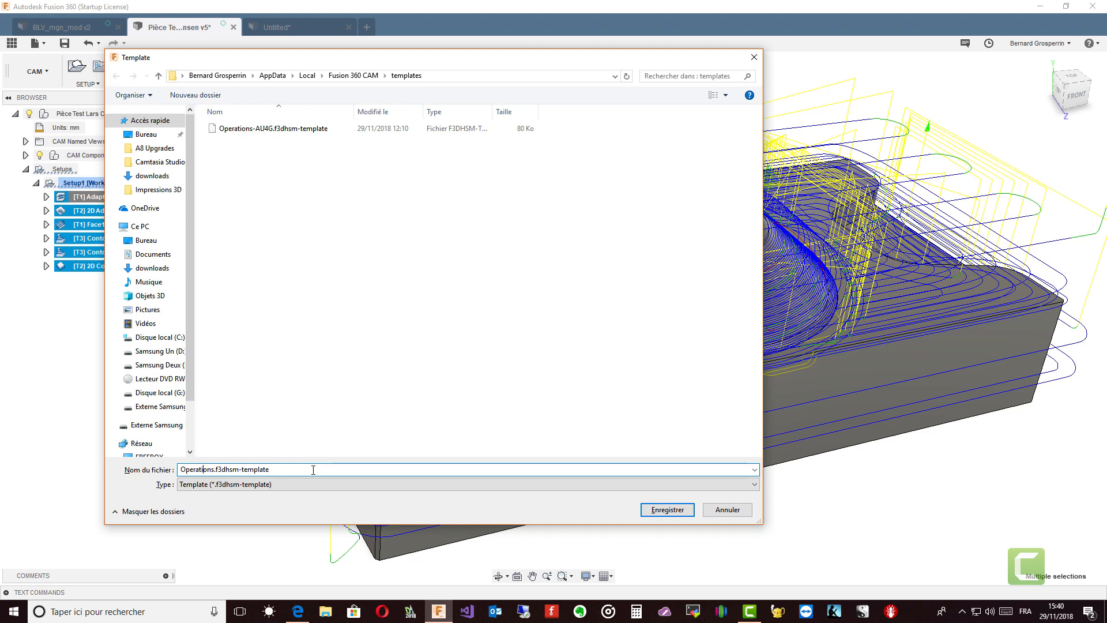
pyautogui.write('_De')
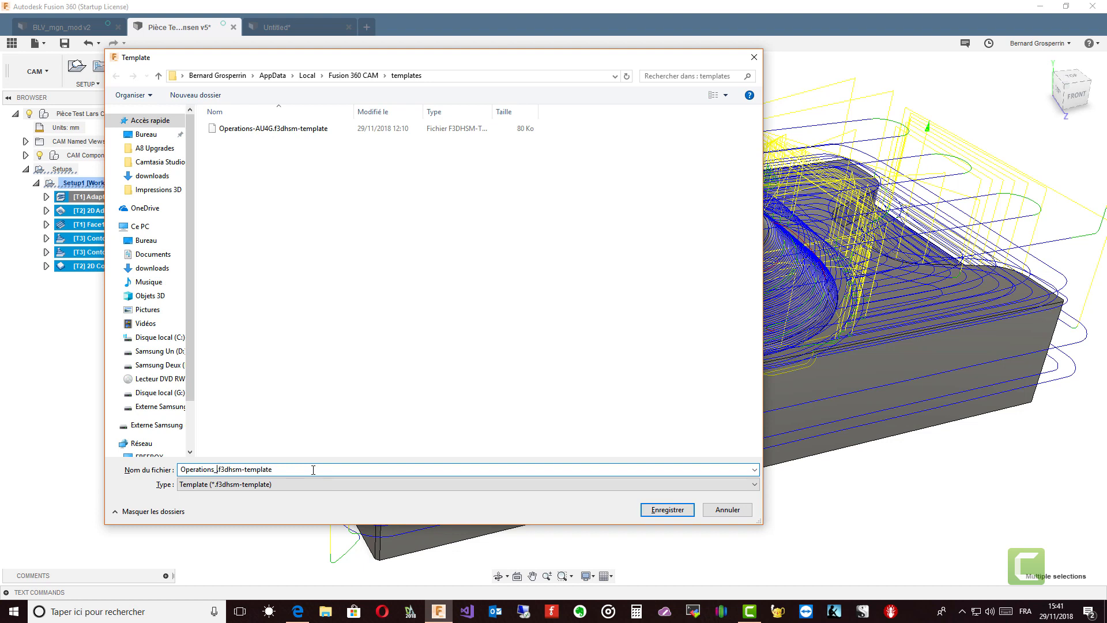
pyautogui.write('mo')
pyautogui.click(678, 511)
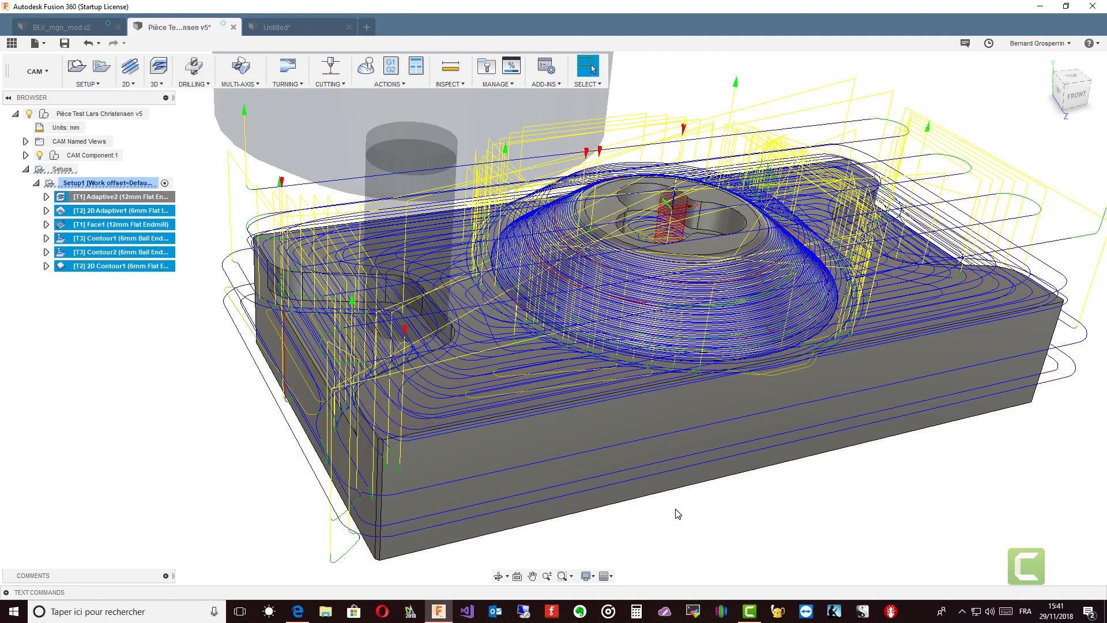
# Open the "Equerre porte rideaux - Simulation (v5..." design from the Tests pour Videos project
pyautogui.click(367, 29)
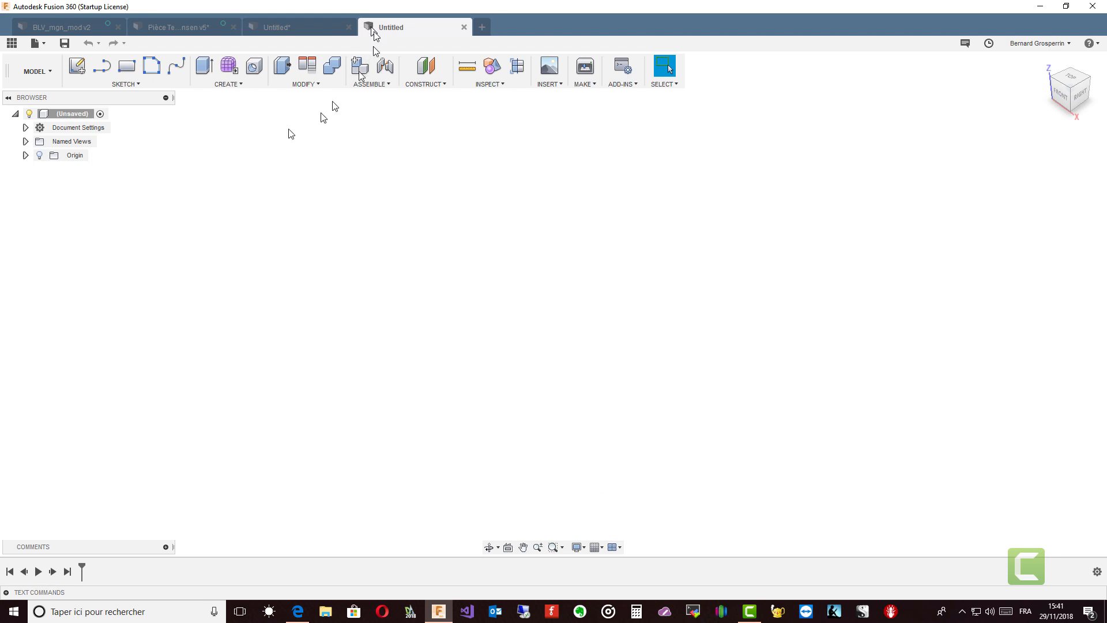
pyautogui.click(12, 43)
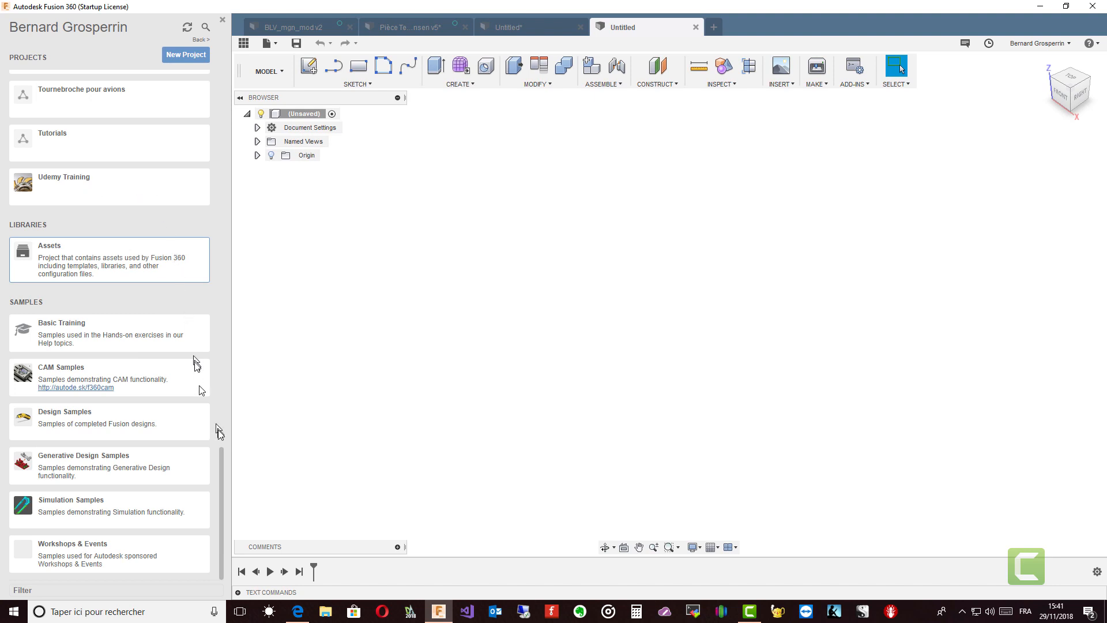
pyautogui.moveTo(223, 466); pyautogui.dragTo(229, 357)
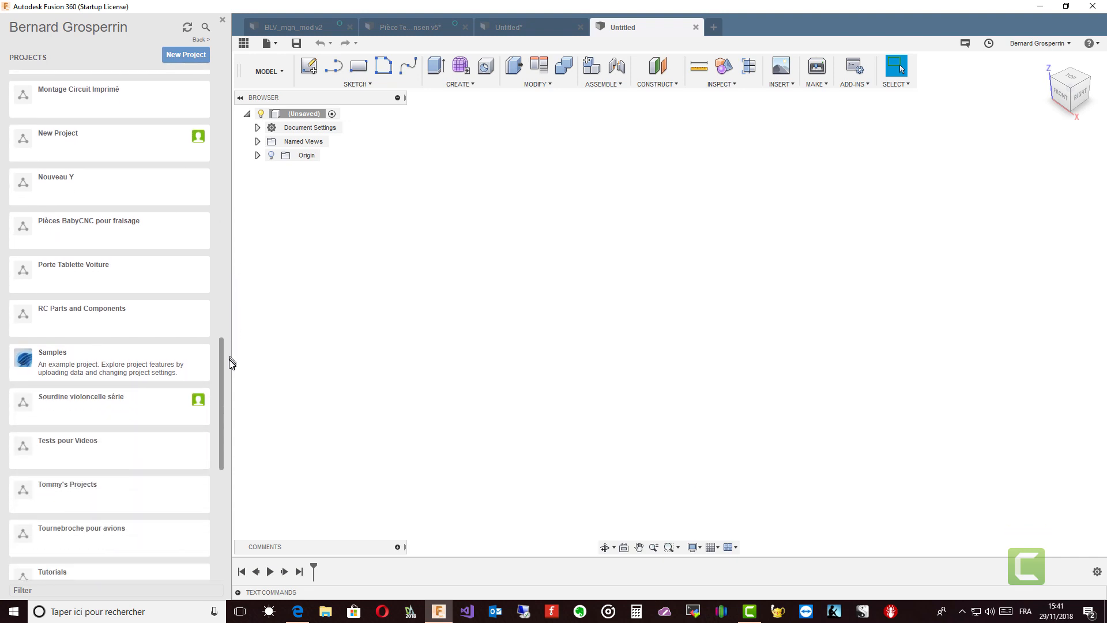
pyautogui.click(97, 456)
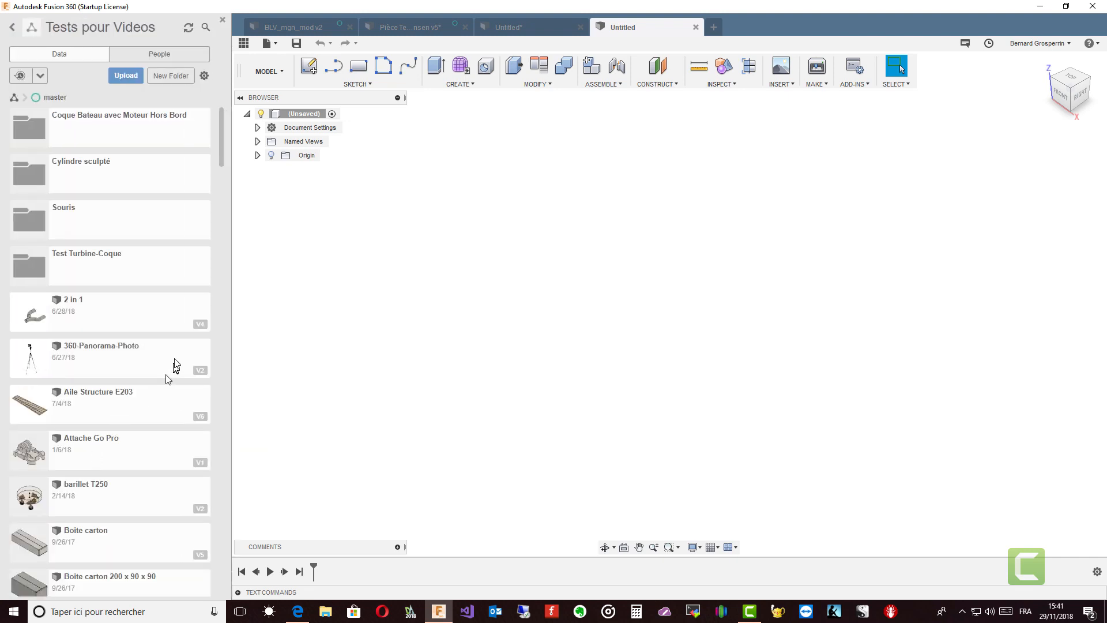
pyautogui.moveTo(221, 157); pyautogui.dragTo(215, 282)
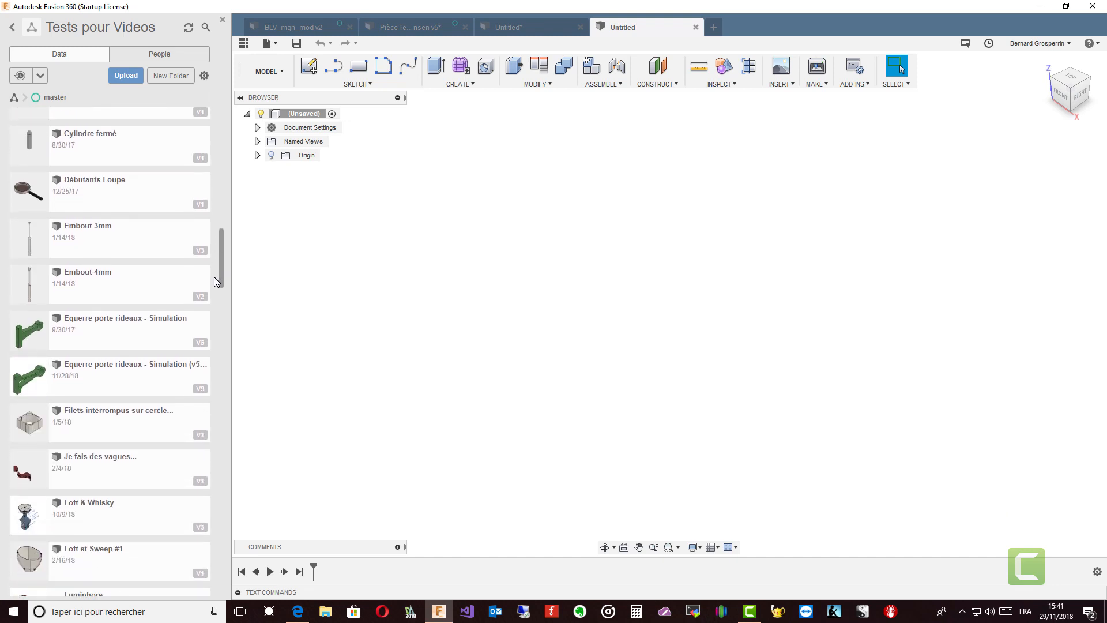
pyautogui.click(134, 377)
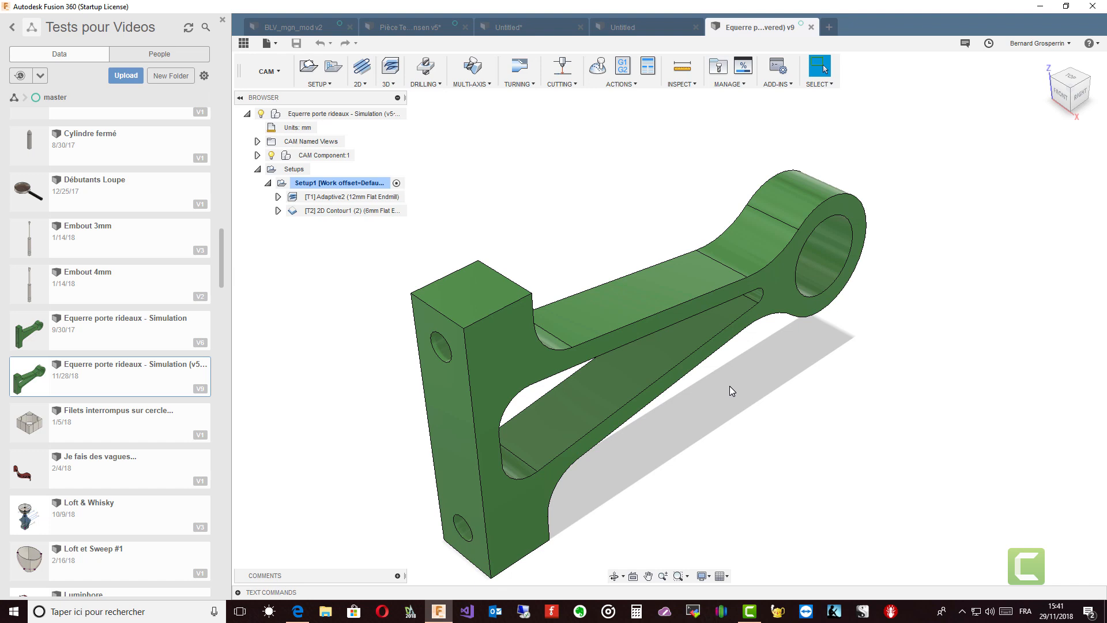
# Delete the Adaptive2 and 2D Contour1 (2) operations from Setup1 of the bracket design
pyautogui.click(384, 198)
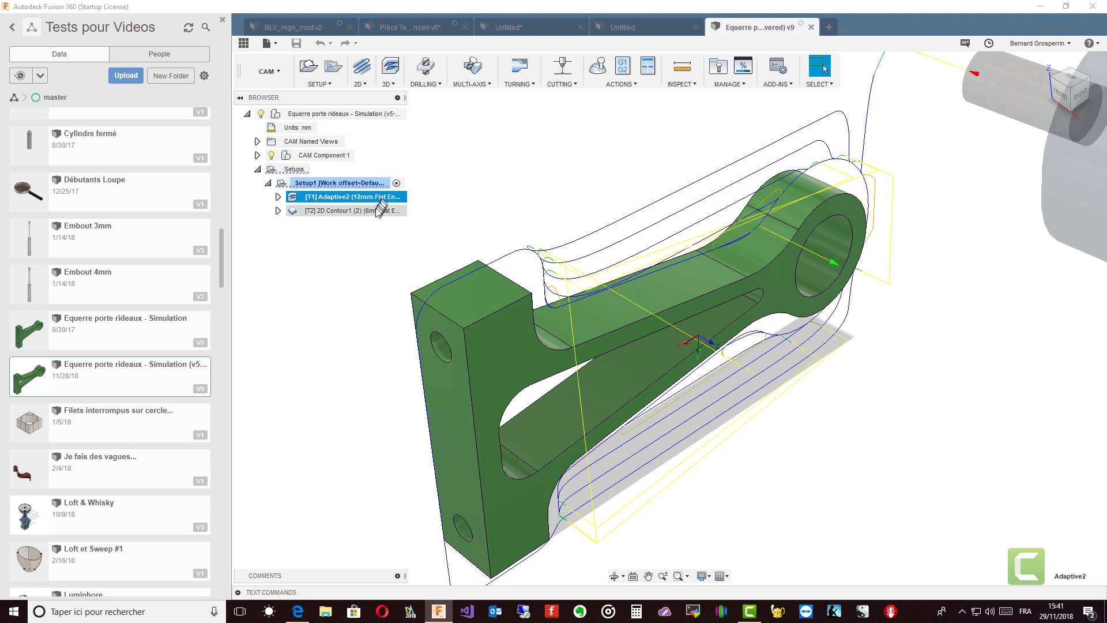
pyautogui.keyDown('shift'); pyautogui.click(378, 211); pyautogui.keyUp('shift')
pyautogui.press('Delete')
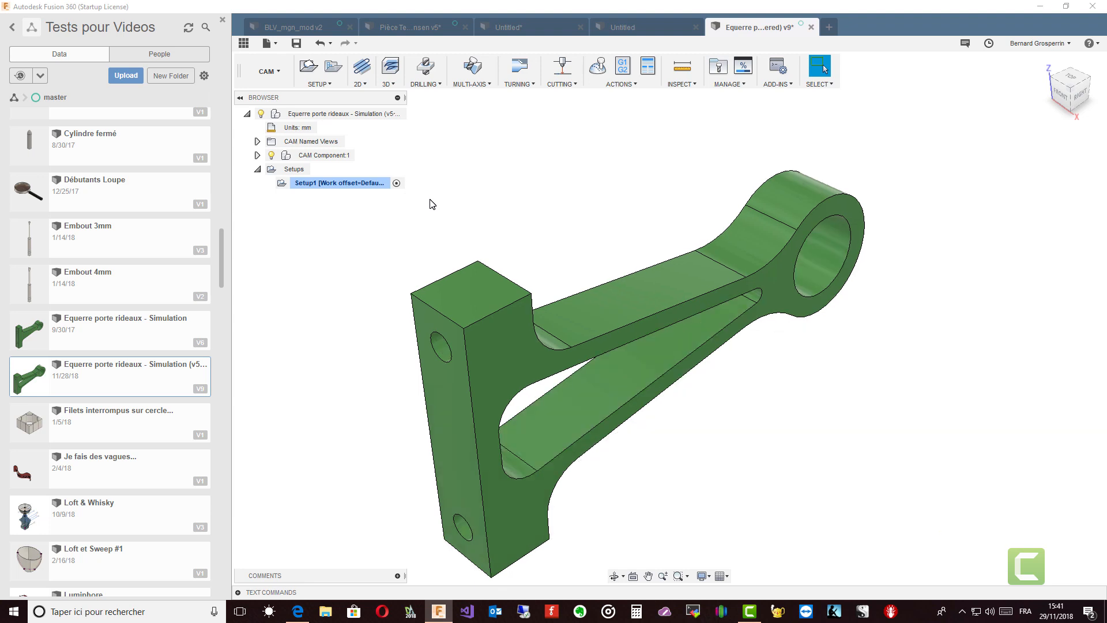
# Add a new milling setup for the green bracket
pyautogui.moveTo(431, 201)
pyautogui.keyDown('shift'); pyautogui.mouseDown(button='middle')
pyautogui.moveTo(608, 271)
pyautogui.moveTo(702, 278)
pyautogui.mouseUp(button='middle'); pyautogui.keyUp('shift')
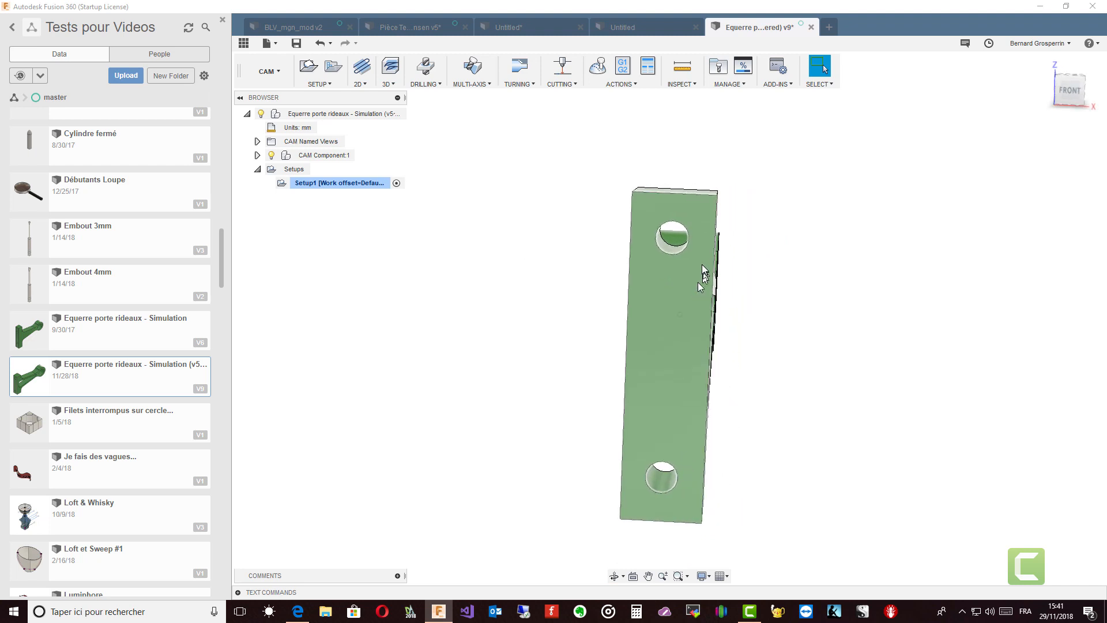
pyautogui.keyDown('shift'); pyautogui.moveTo(676, 443); pyautogui.dragTo(733, 253, button='middle'); pyautogui.keyUp('shift')
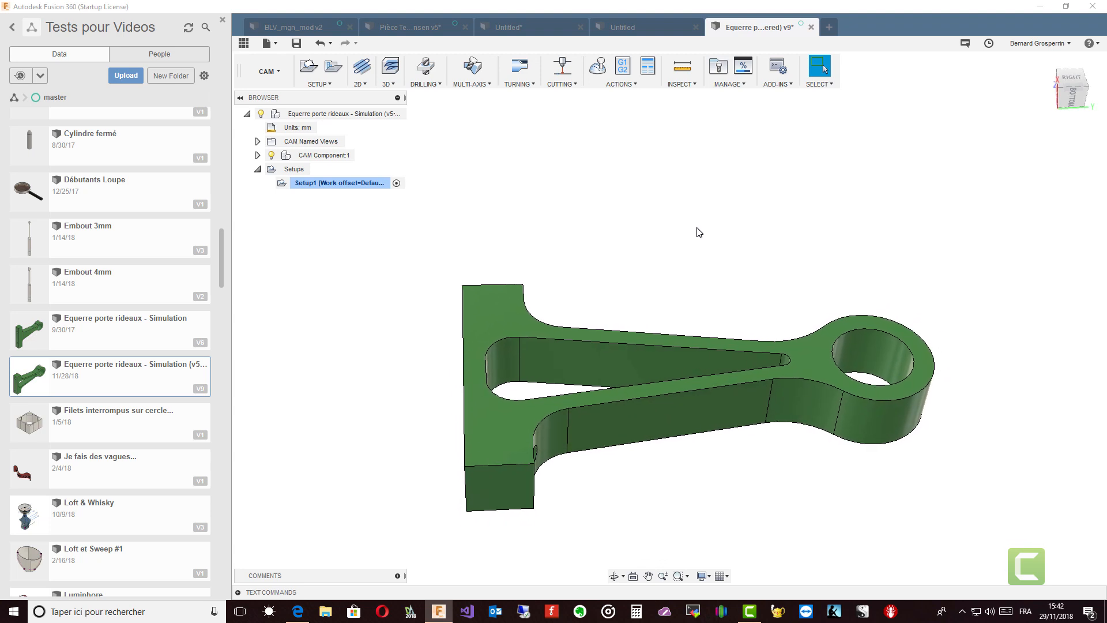
pyautogui.keyDown('shift'); pyautogui.moveTo(700, 232); pyautogui.dragTo(529, 216, button='middle'); pyautogui.keyUp('shift')
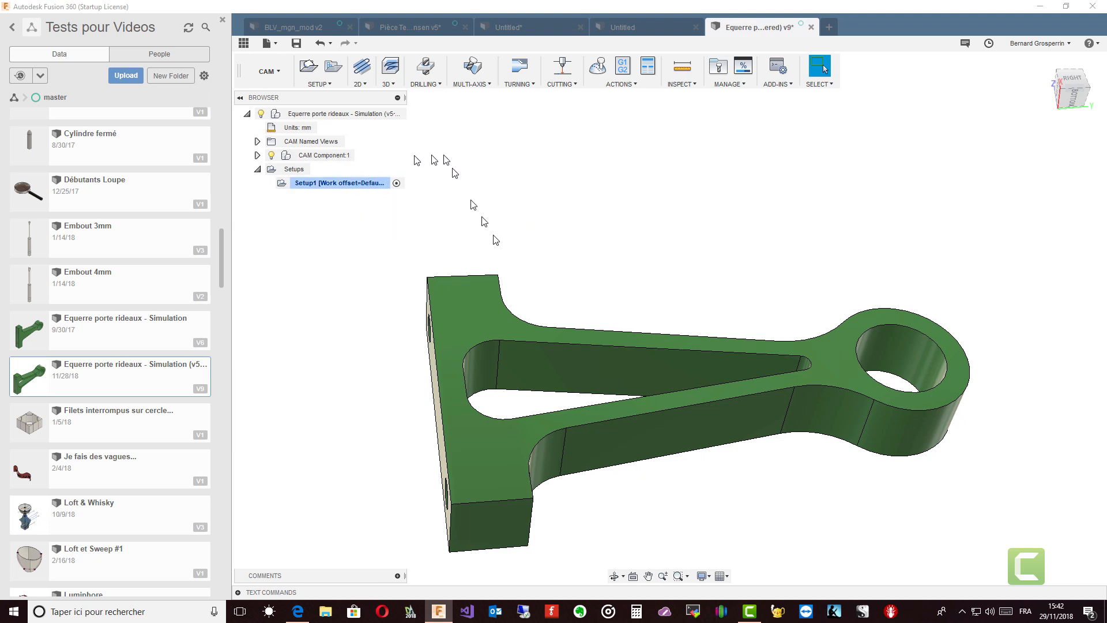
pyautogui.click(344, 188)
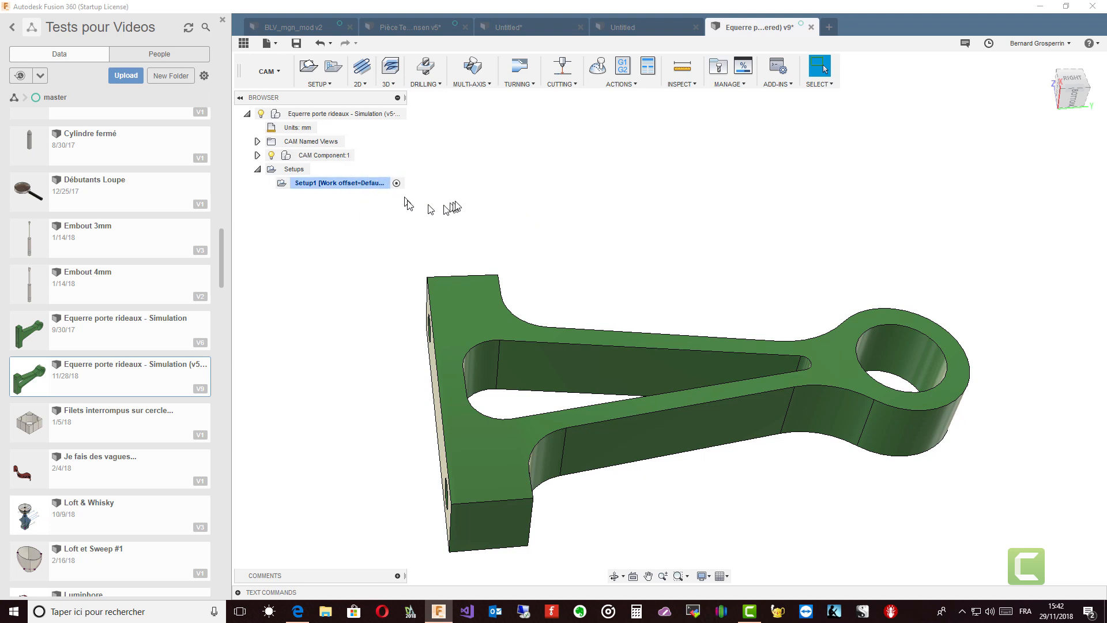
pyautogui.click(327, 86)
pyautogui.click(325, 108)
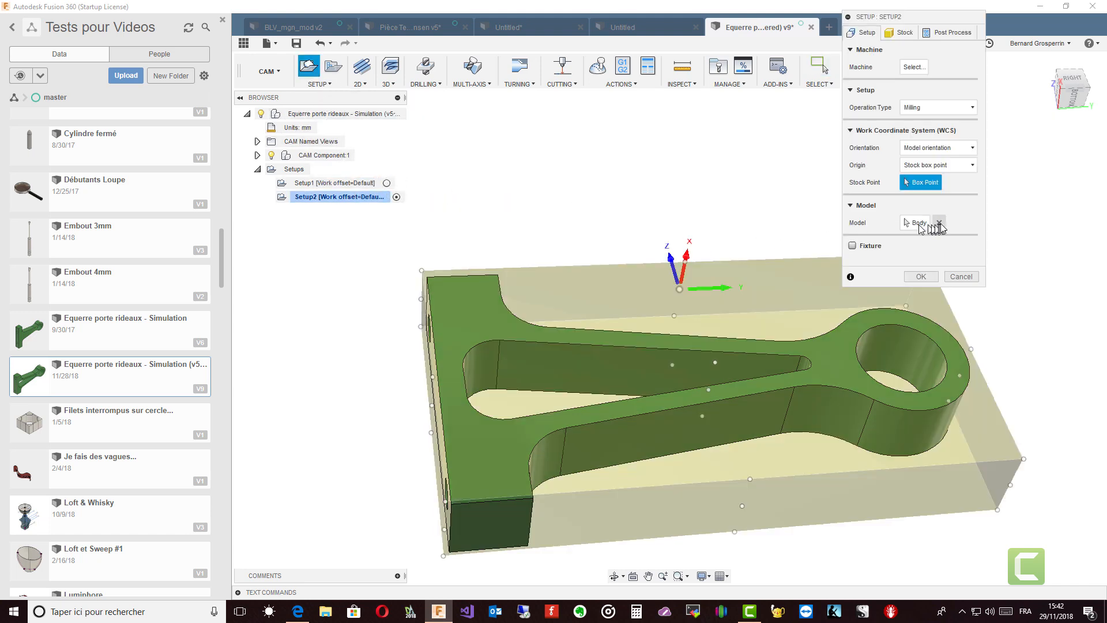
# Orient the new setup with Select Z axis/plane & Y axis, using the bracket's broad flat face for Z, and accept it with the default stock
pyautogui.keyDown('shift'); pyautogui.moveTo(865, 374); pyautogui.dragTo(925, 73, button='middle'); pyautogui.keyUp('shift')
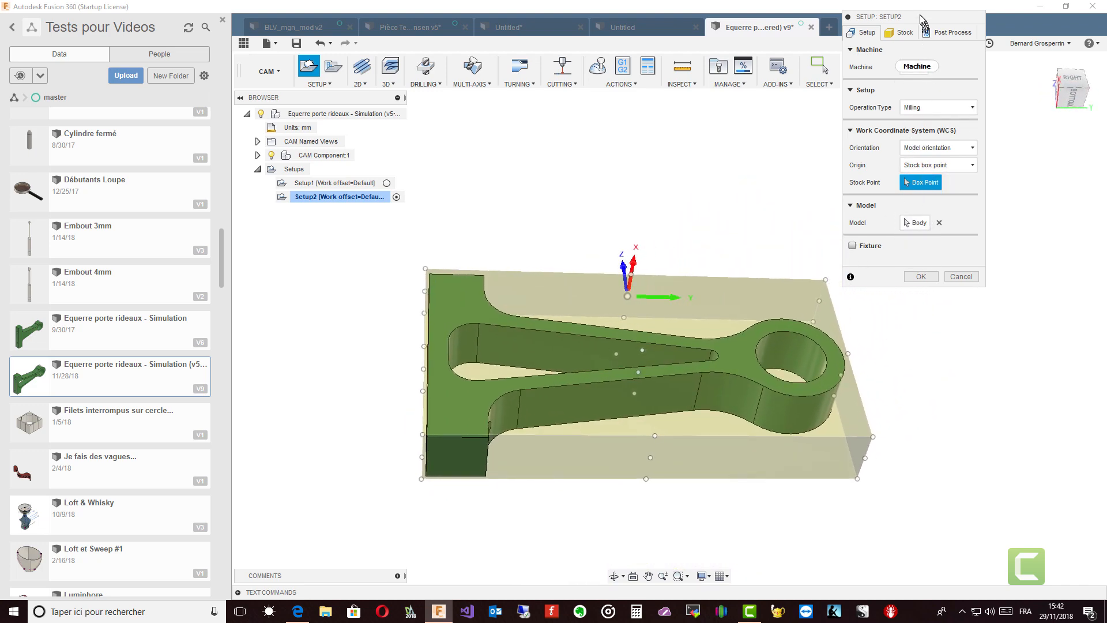
pyautogui.moveTo(923, 16); pyautogui.dragTo(939, 23)
pyautogui.scroll(3, 904, 158)
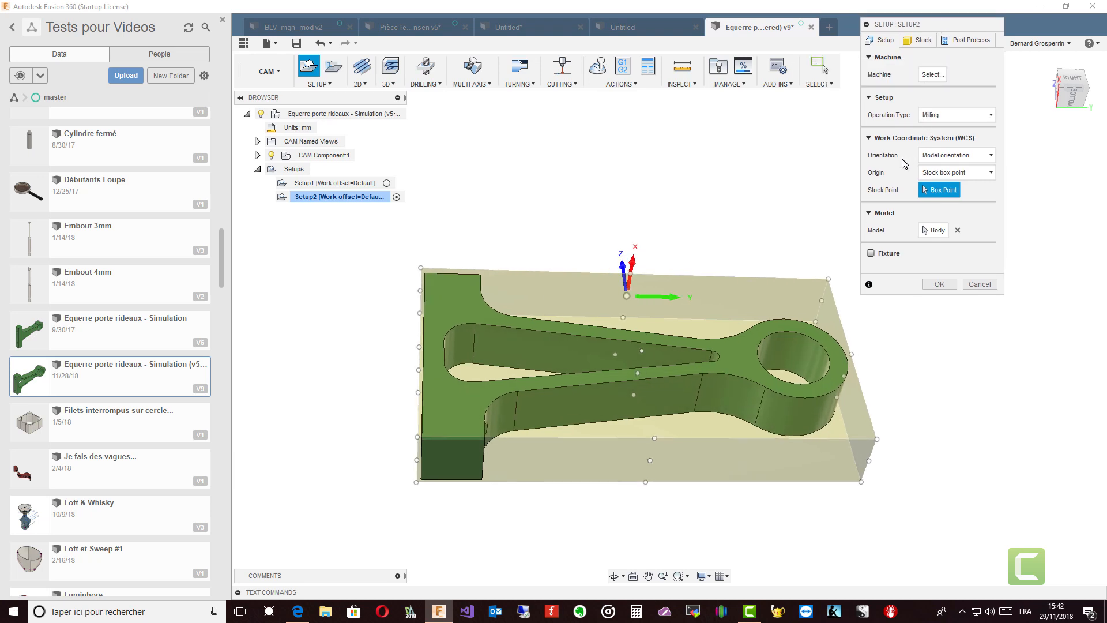
pyautogui.scroll(2, 925, 160)
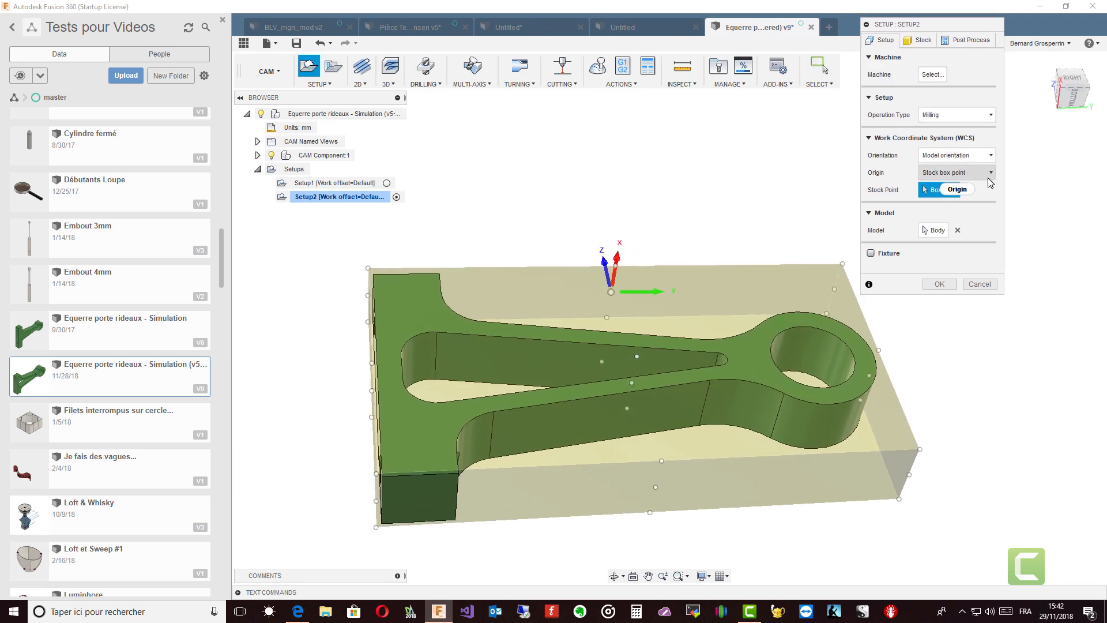
pyautogui.click(994, 155)
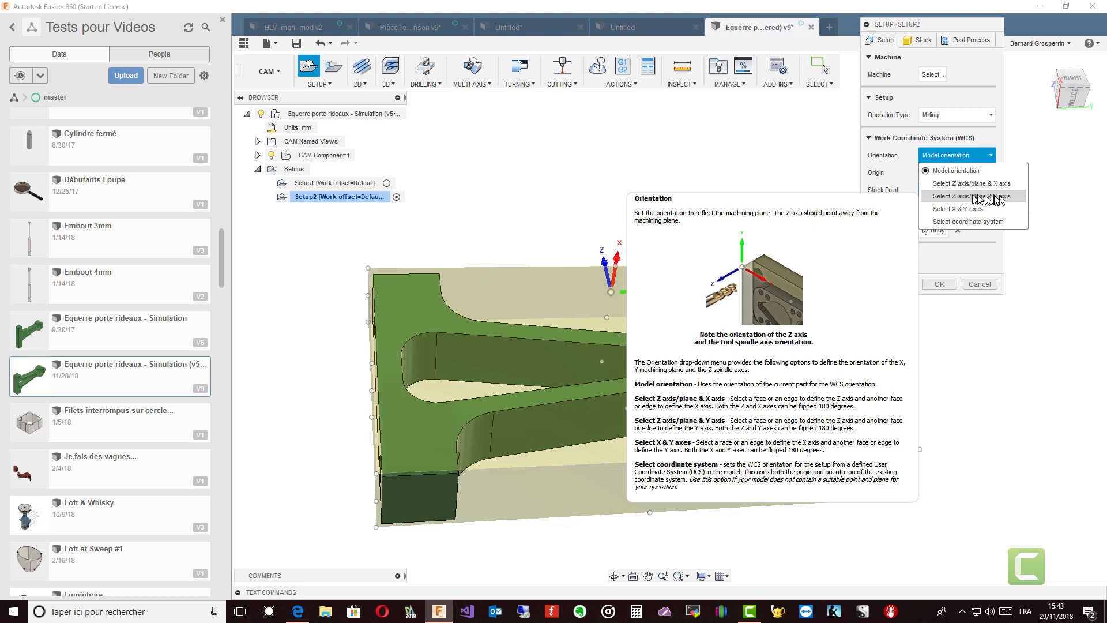
pyautogui.click(976, 197)
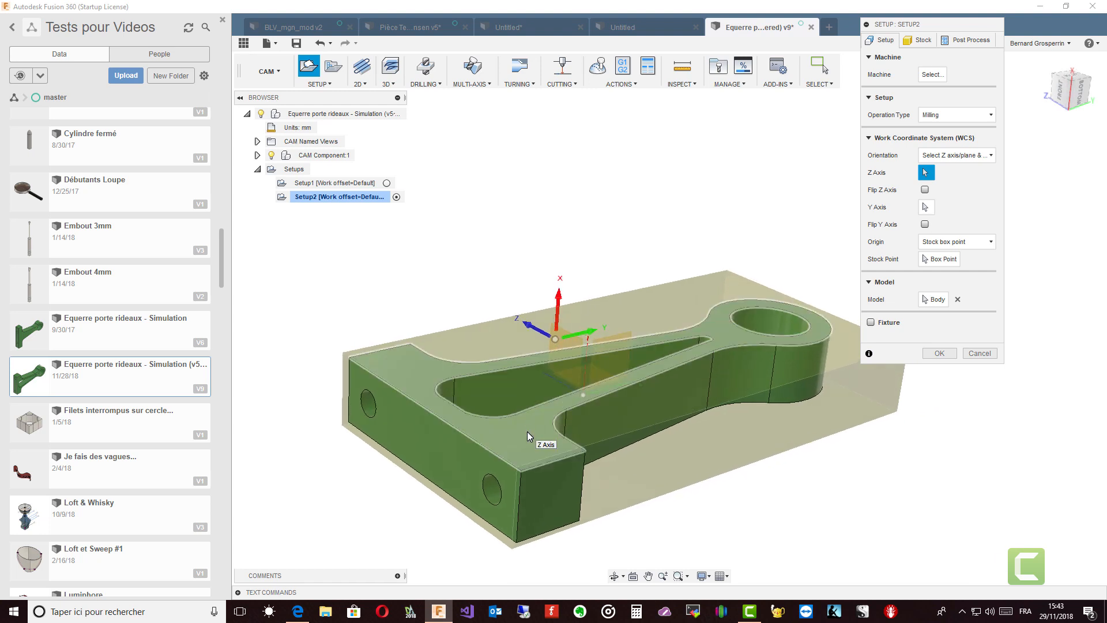
pyautogui.click(527, 432)
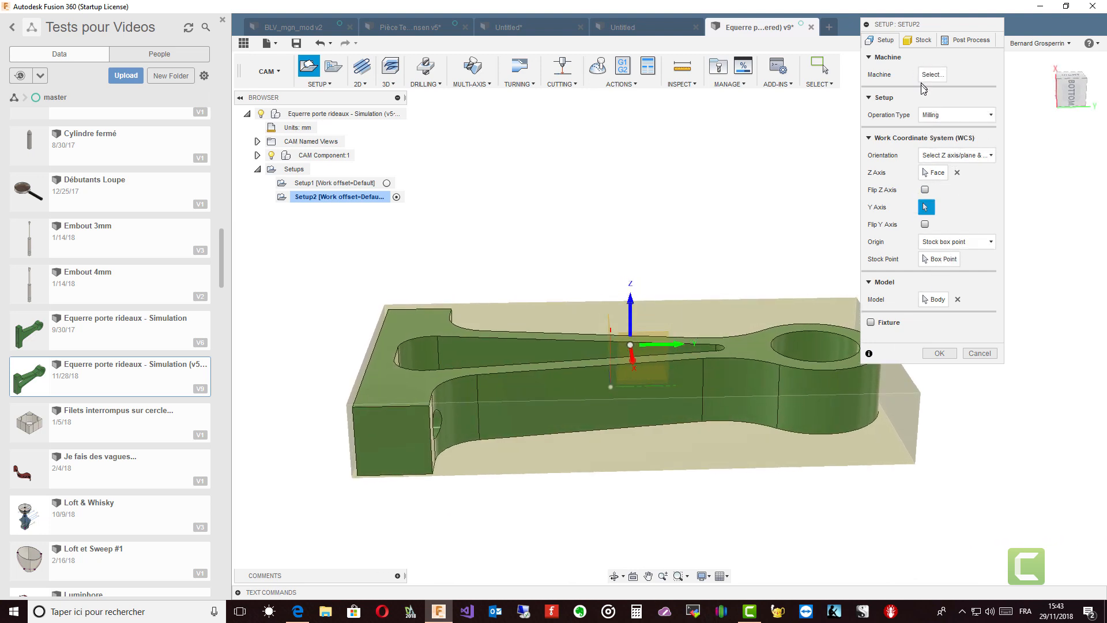
pyautogui.click(921, 40)
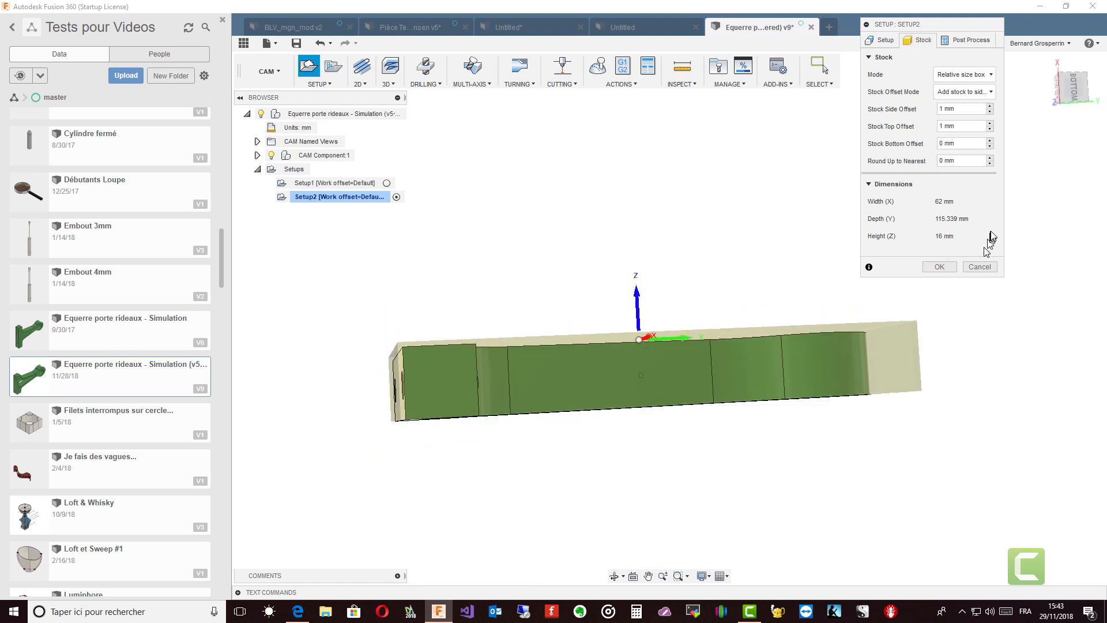
pyautogui.click(937, 267)
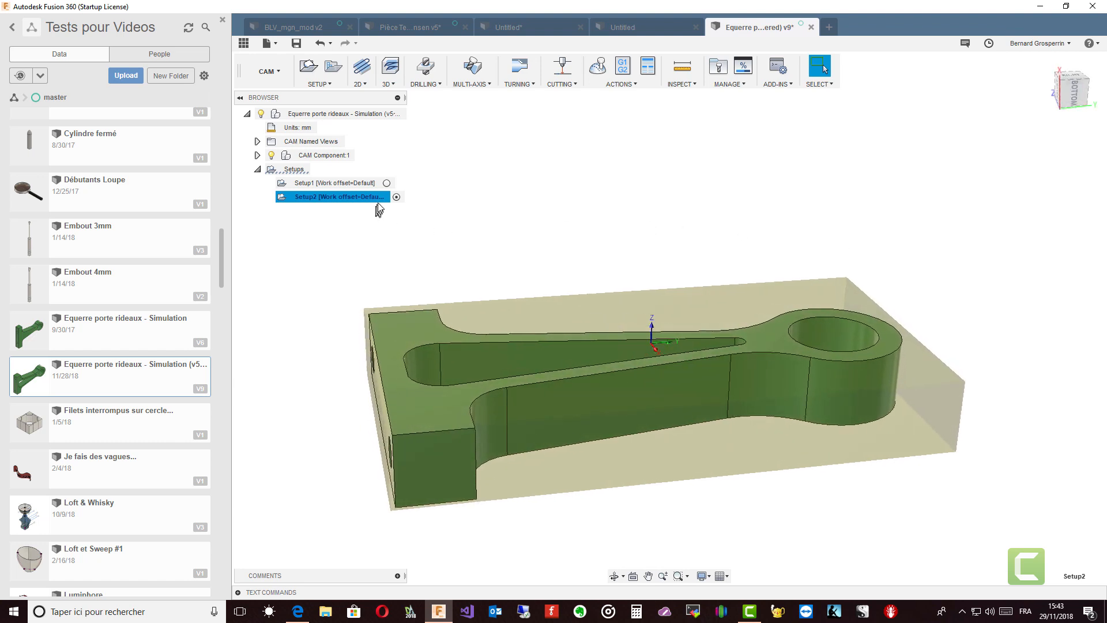
# Delete the old, empty Setup1 from the bracket's setups
pyautogui.click(356, 185)
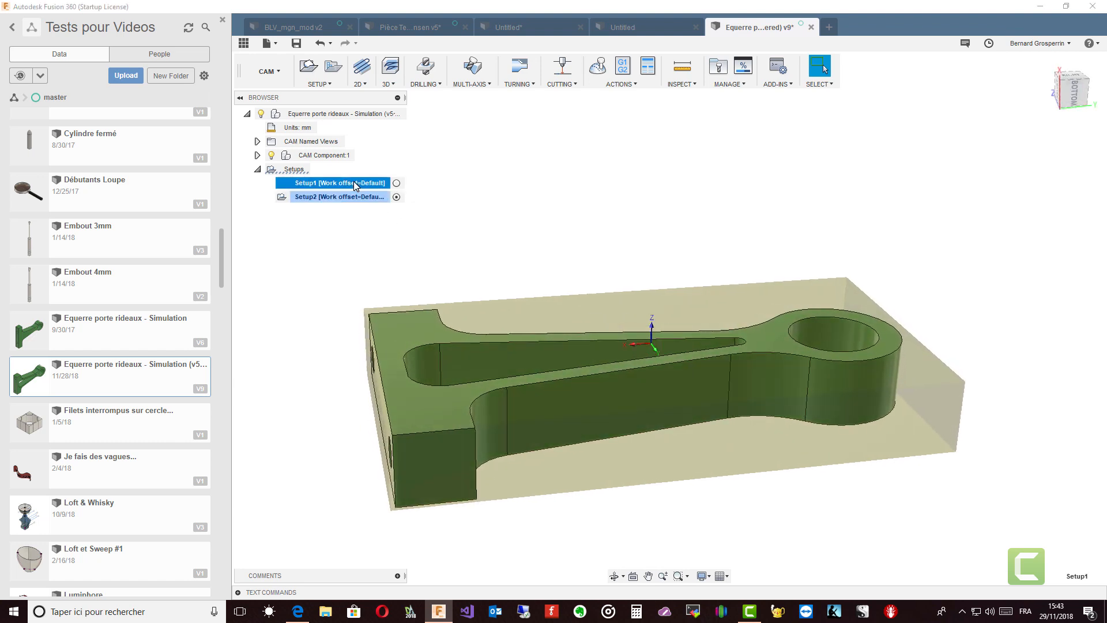
pyautogui.rightClick(356, 184)
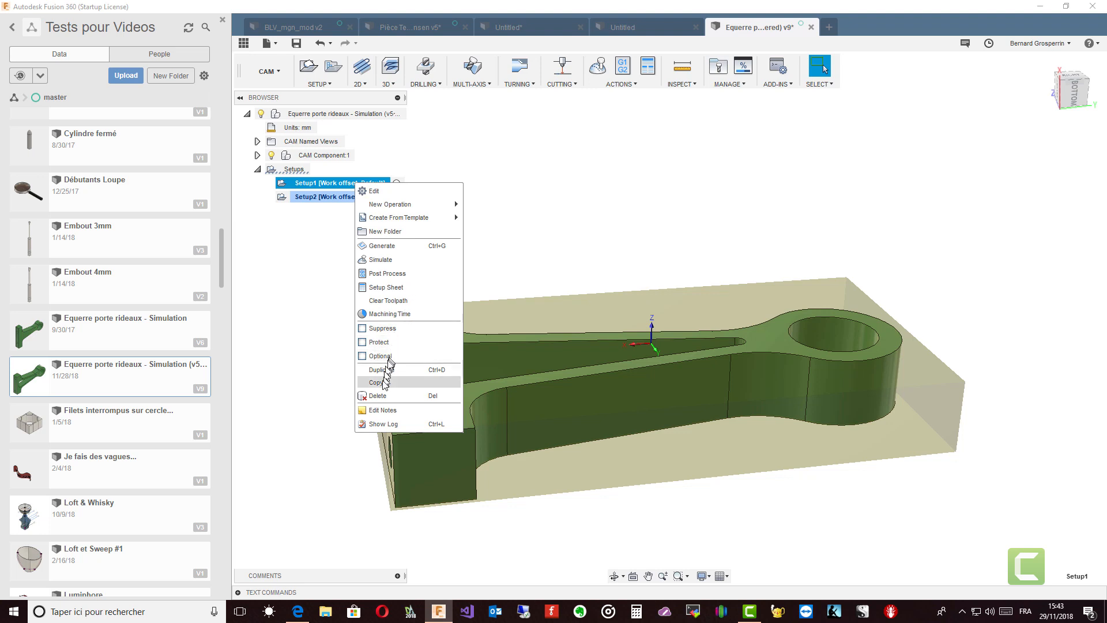
pyautogui.click(378, 395)
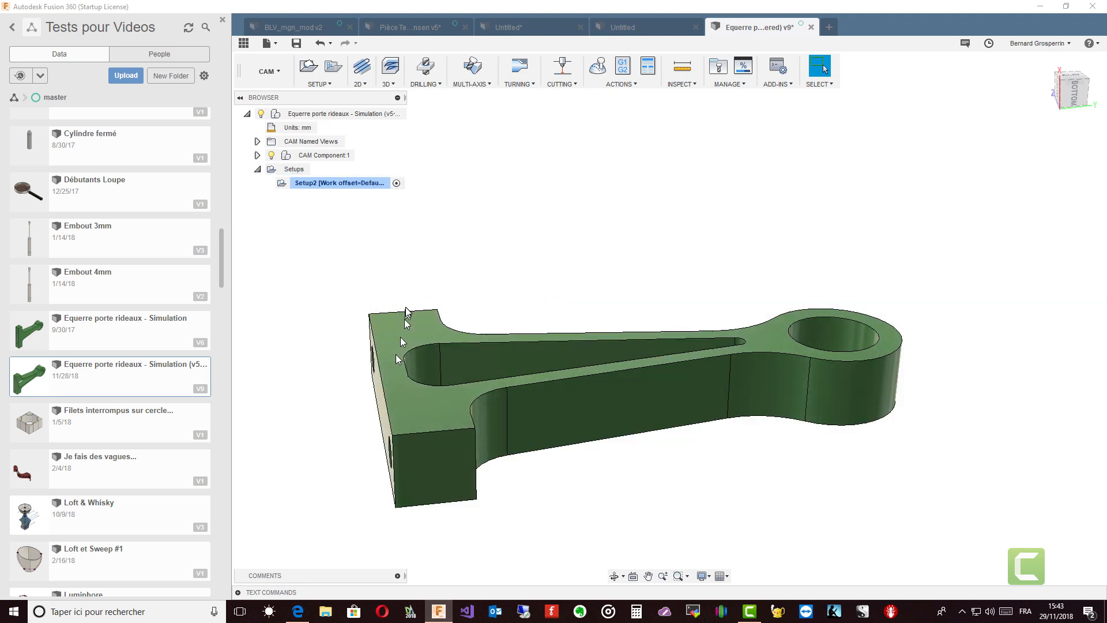
# Create Setup2's operations from the Operations_Demo template and expand the setup to list them
pyautogui.rightClick(359, 190)
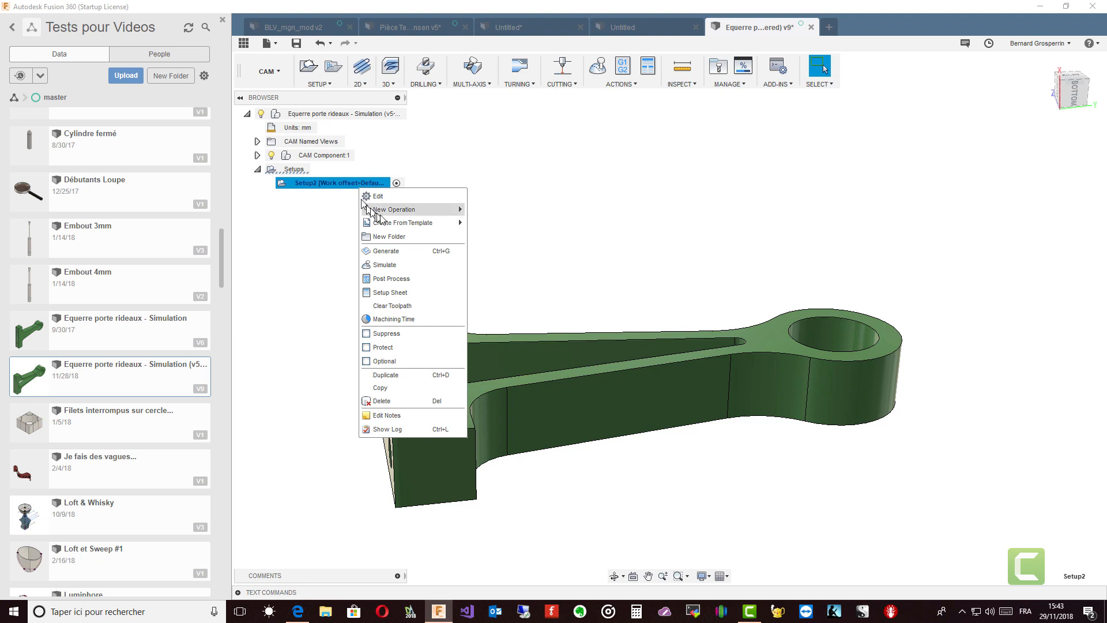
pyautogui.moveTo(397, 227)
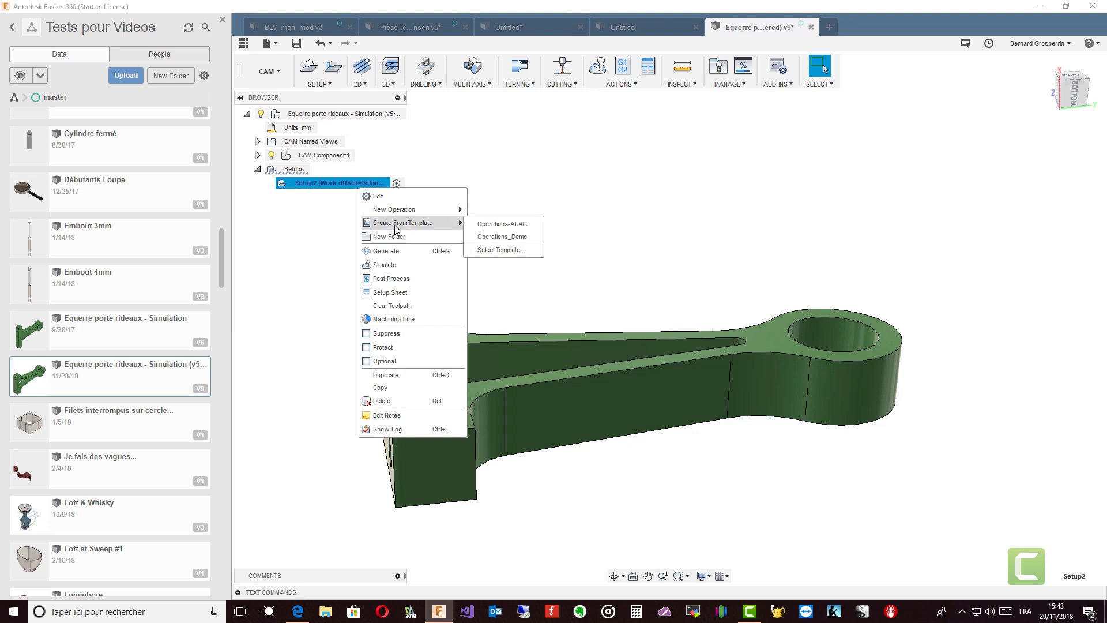
pyautogui.click(498, 237)
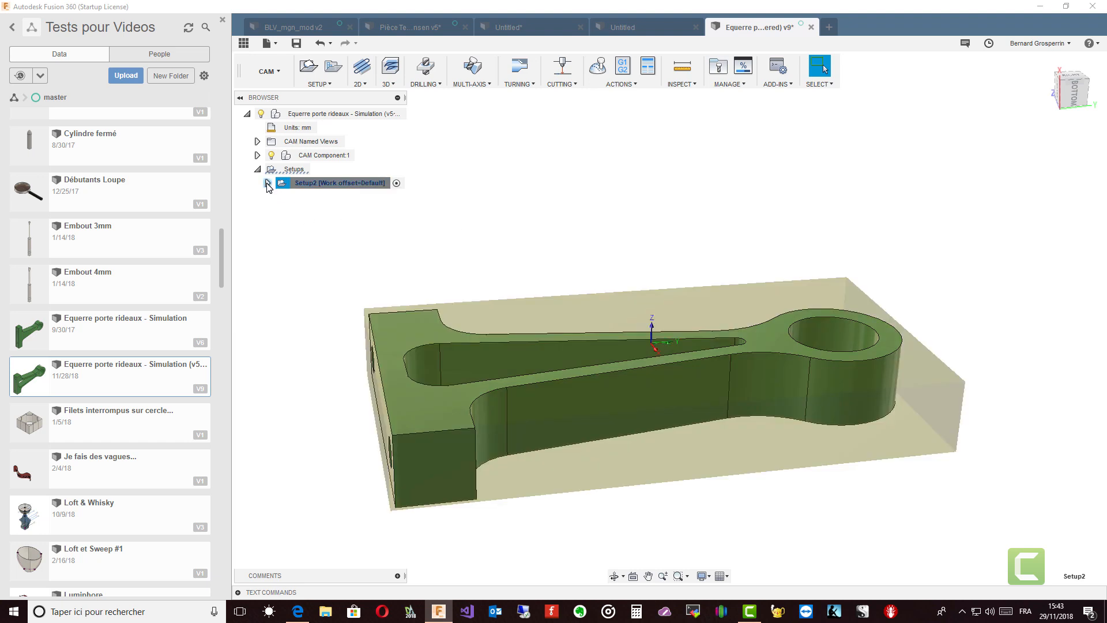
pyautogui.click(268, 183)
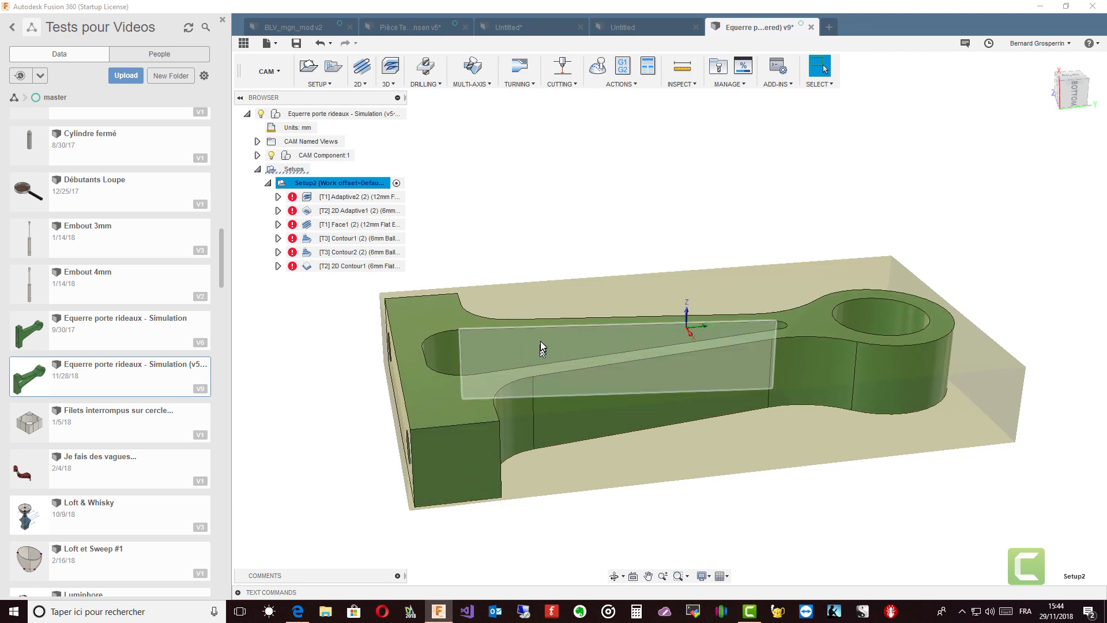
# Delete the Adaptive2 (2) and 2D Adaptive1 (2) operations from Setup2
pyautogui.click(358, 197)
pyautogui.rightClick(358, 200)
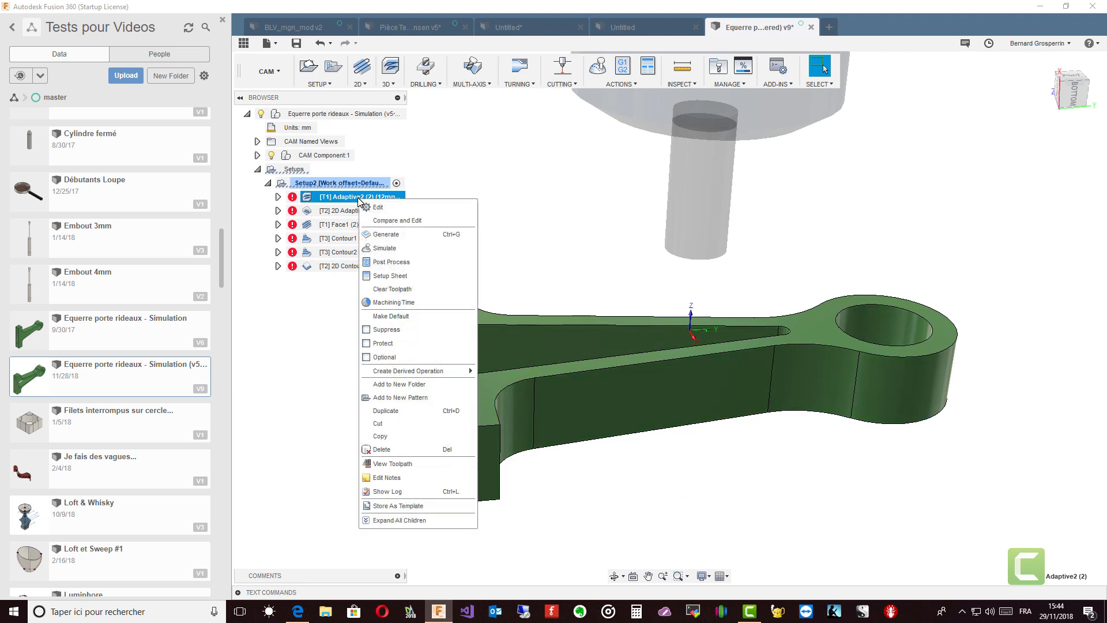
pyautogui.click(383, 451)
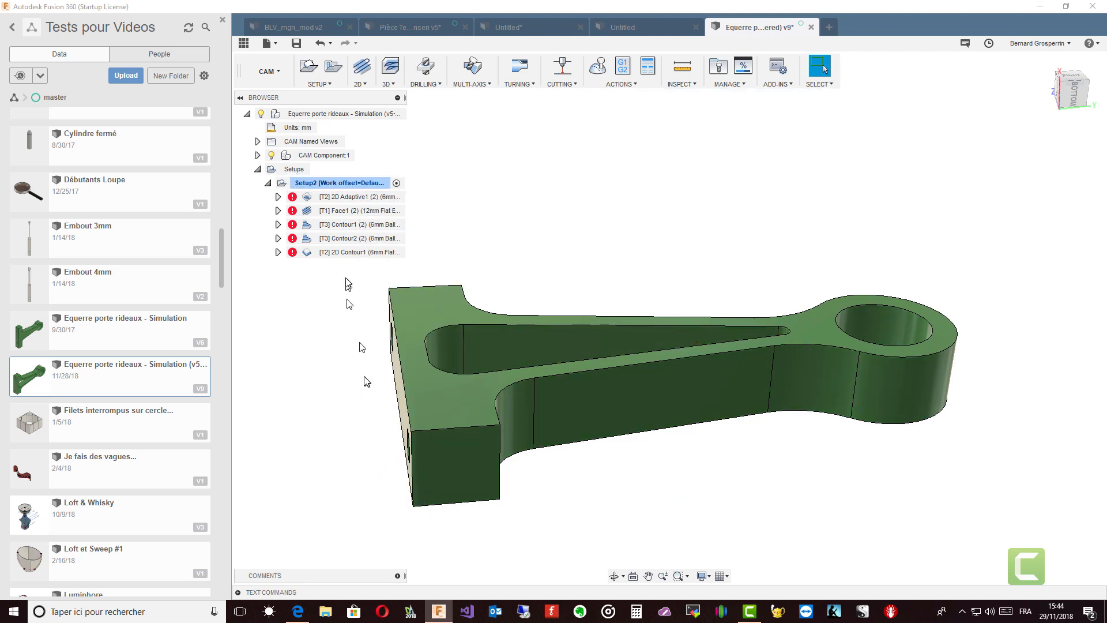
pyautogui.click(347, 199)
pyautogui.rightClick(347, 200)
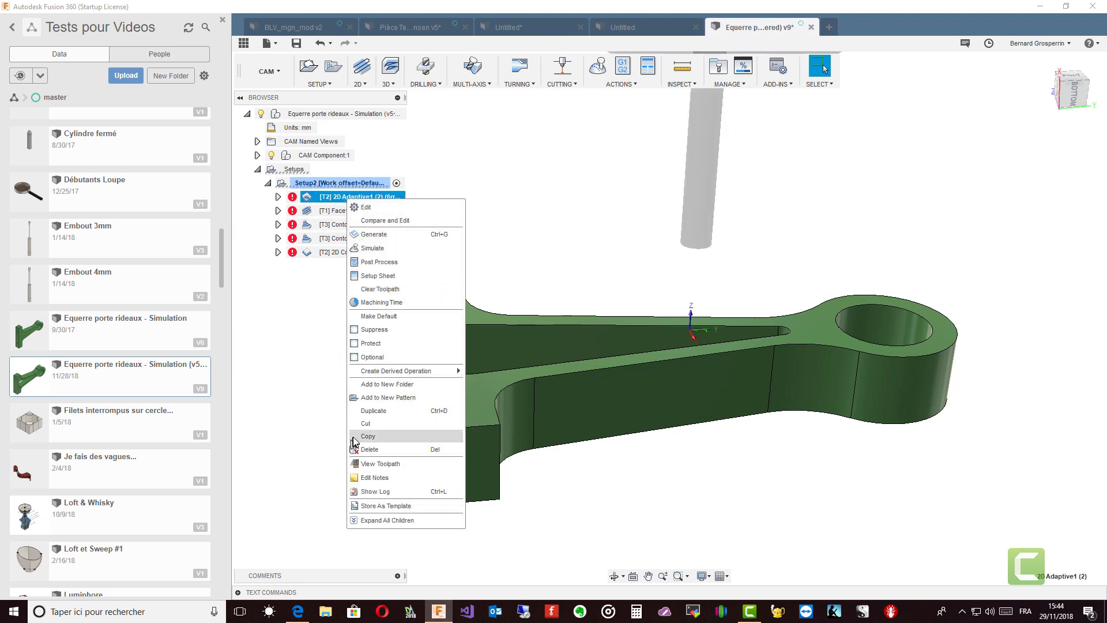
pyautogui.click(367, 450)
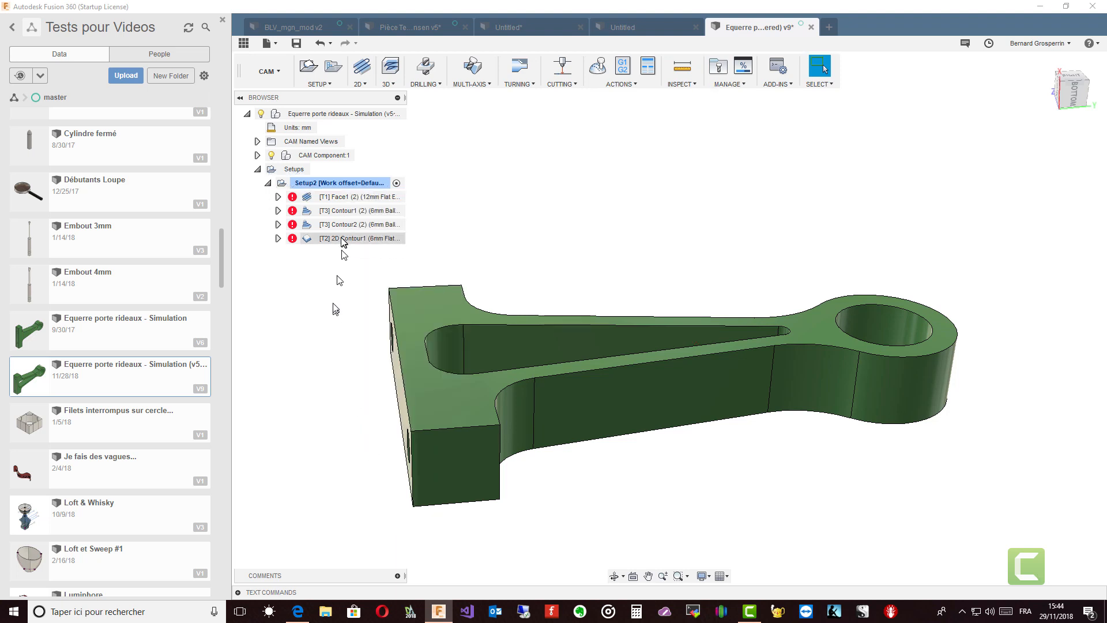
# Edit the Face1 (2) operation and accept its geometry with no stock contour selected, so its facing toolpath is generated
pyautogui.click(347, 199)
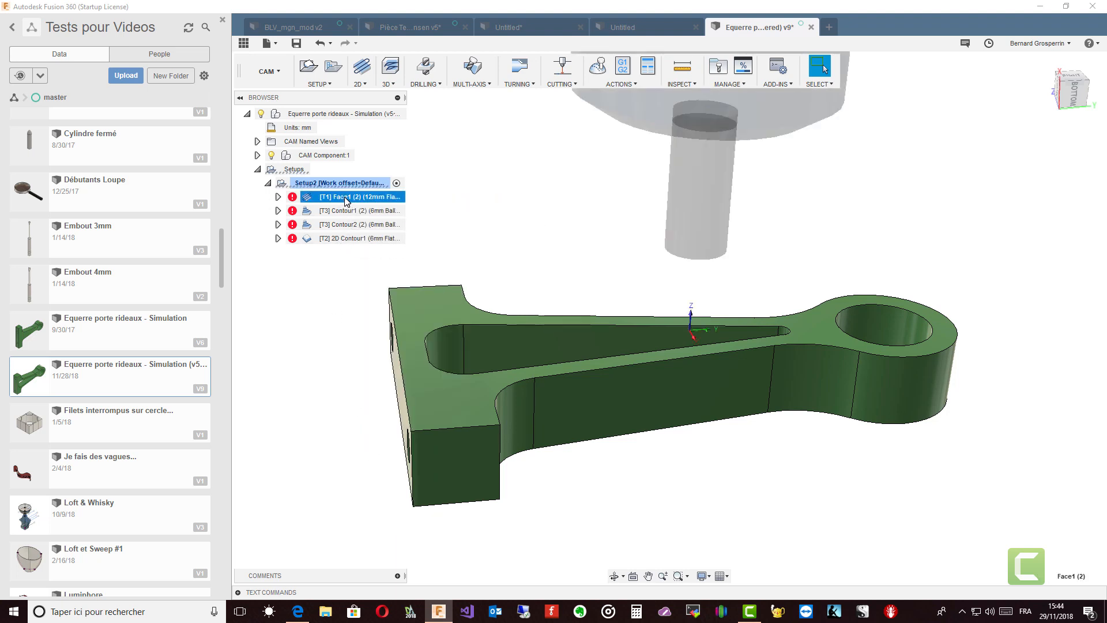
pyautogui.rightClick(346, 199)
pyautogui.click(365, 205)
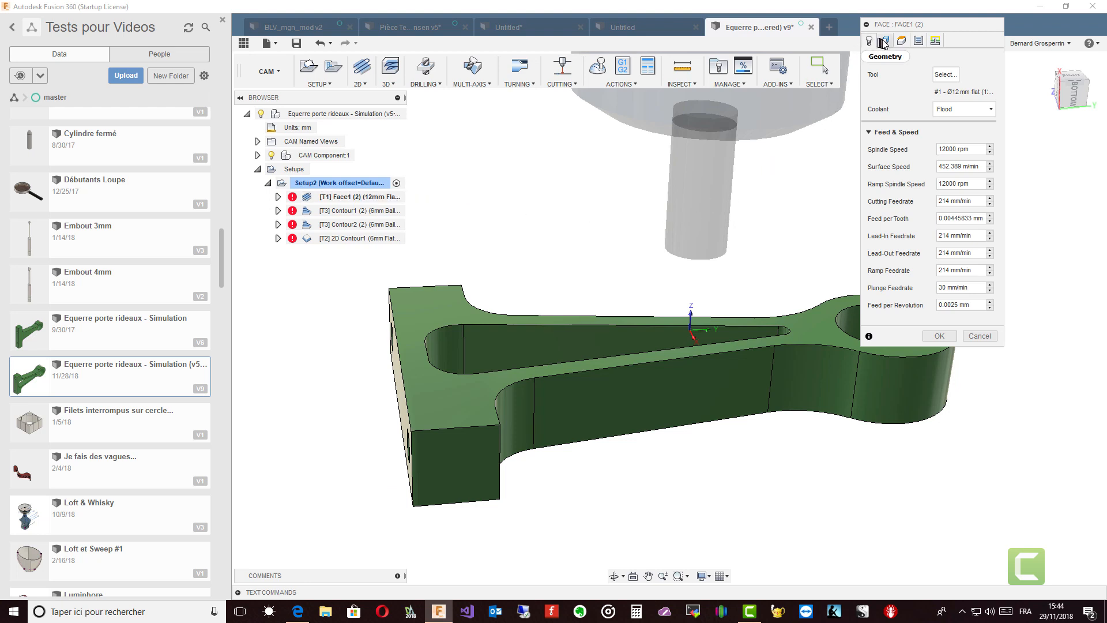
pyautogui.click(886, 41)
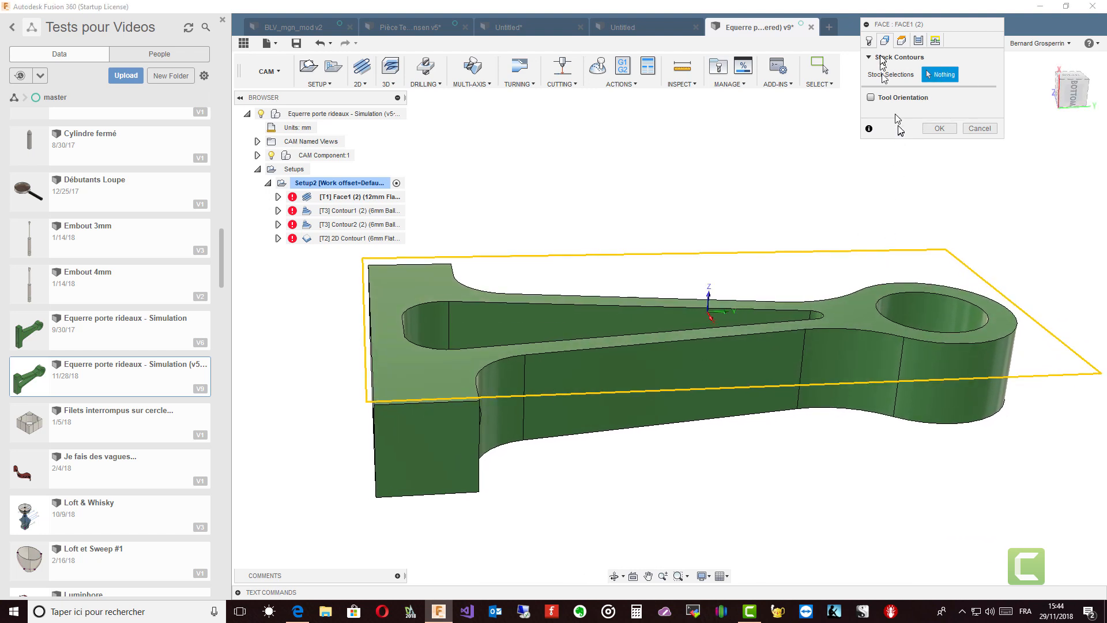
pyautogui.click(937, 128)
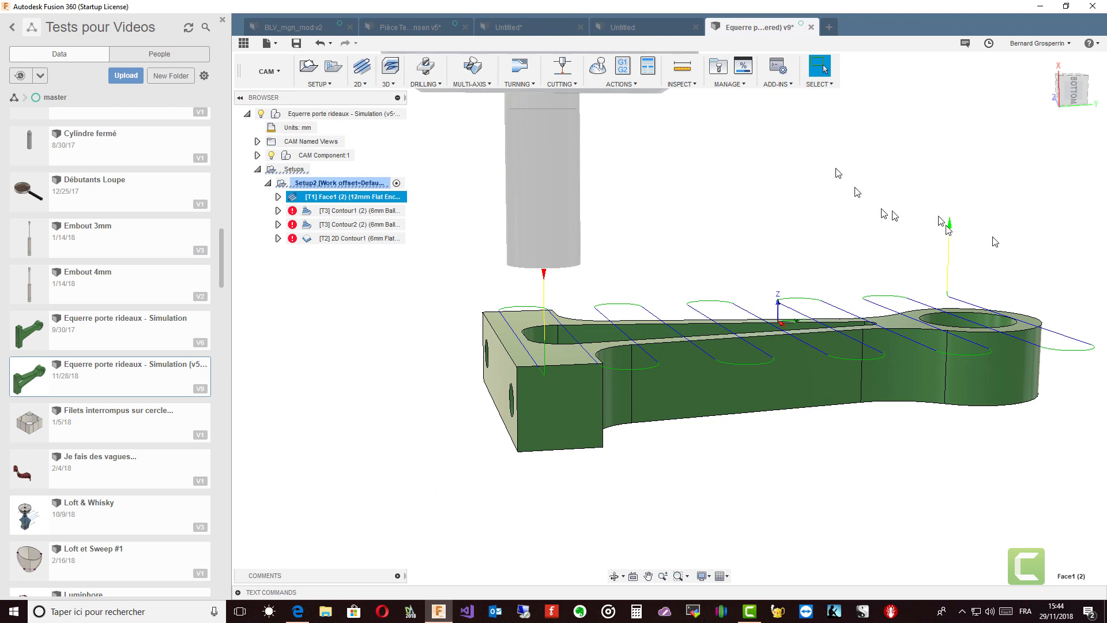
pyautogui.keyDown('shift'); pyautogui.moveTo(995, 239); pyautogui.dragTo(833, 264, button='middle'); pyautogui.keyUp('shift')
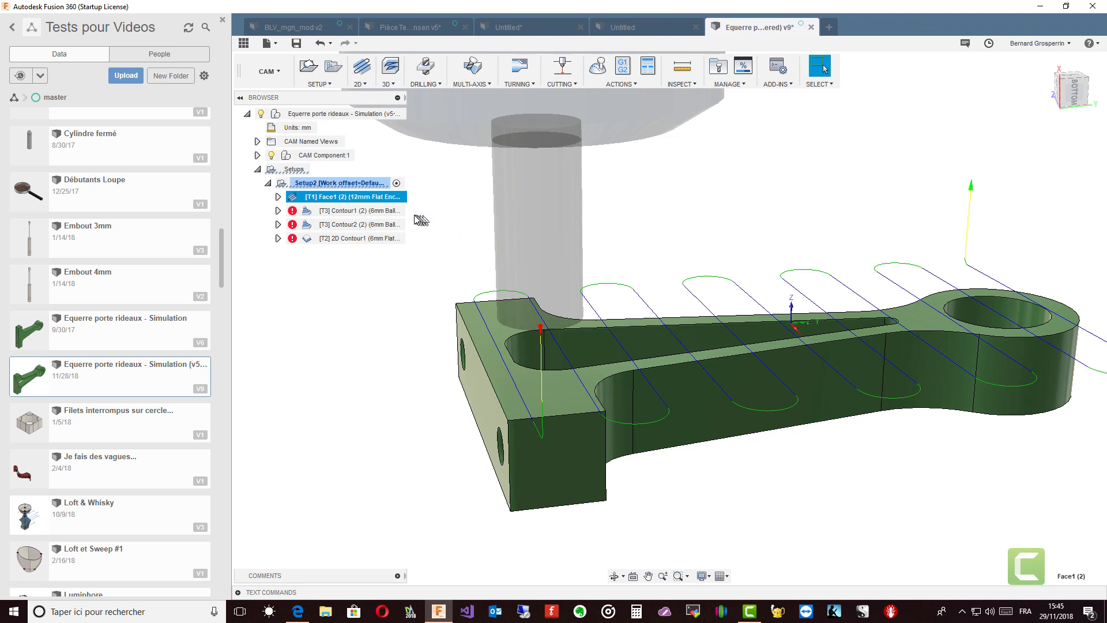
# Delete both the Contour1 (2) and Contour2 (2) operations from Setup2
pyautogui.click(385, 212)
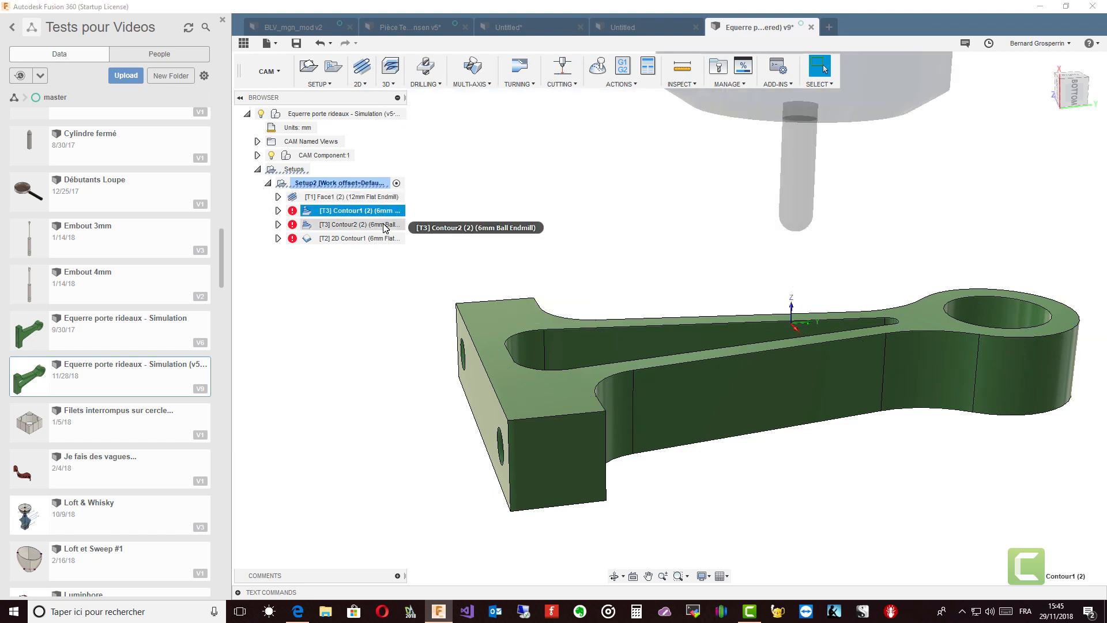
pyautogui.keyDown('ctrl'); pyautogui.click(385, 226); pyautogui.keyUp('ctrl')
pyautogui.press('Delete')
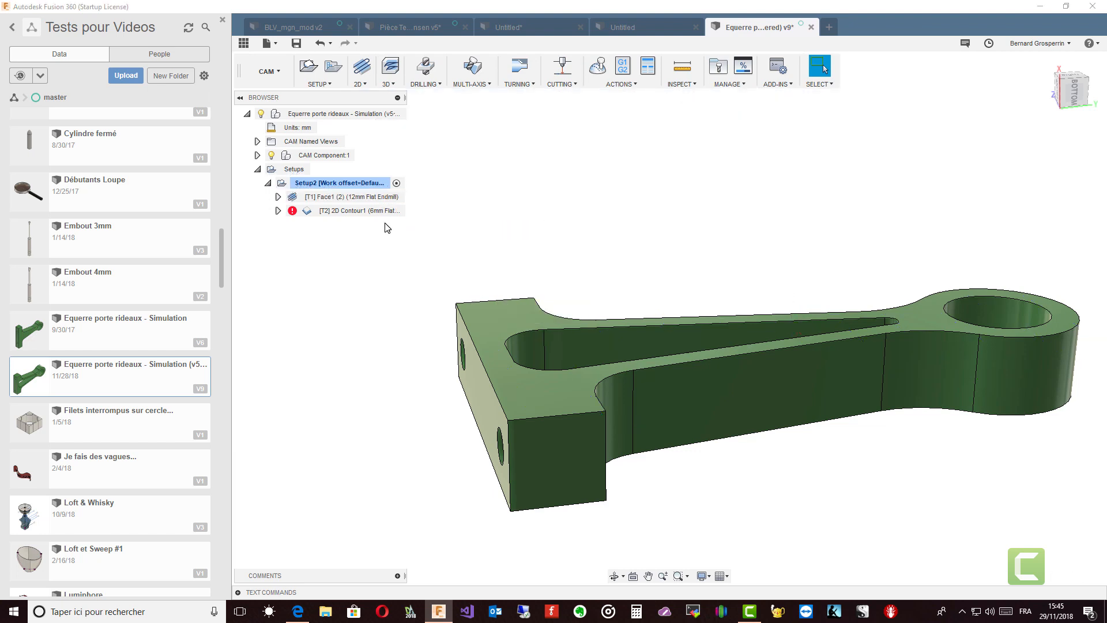
# Edit the 2D Contour1 operation and select the bottom edges of the bracket's outer profile, triangular opening and round hole as contours
pyautogui.click(366, 209)
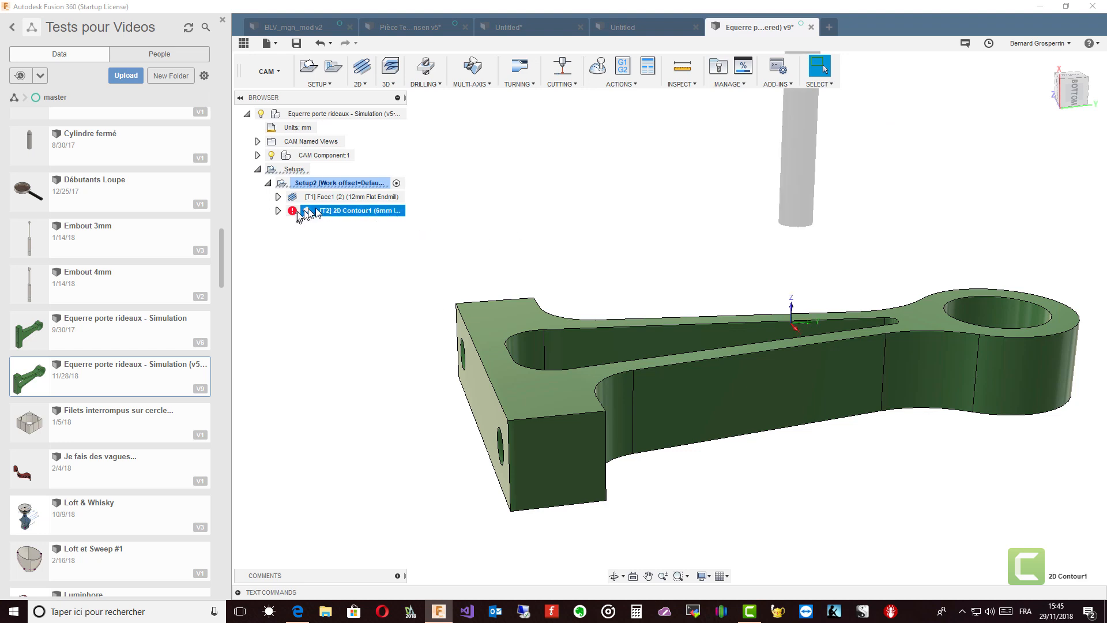
pyautogui.rightClick(331, 213)
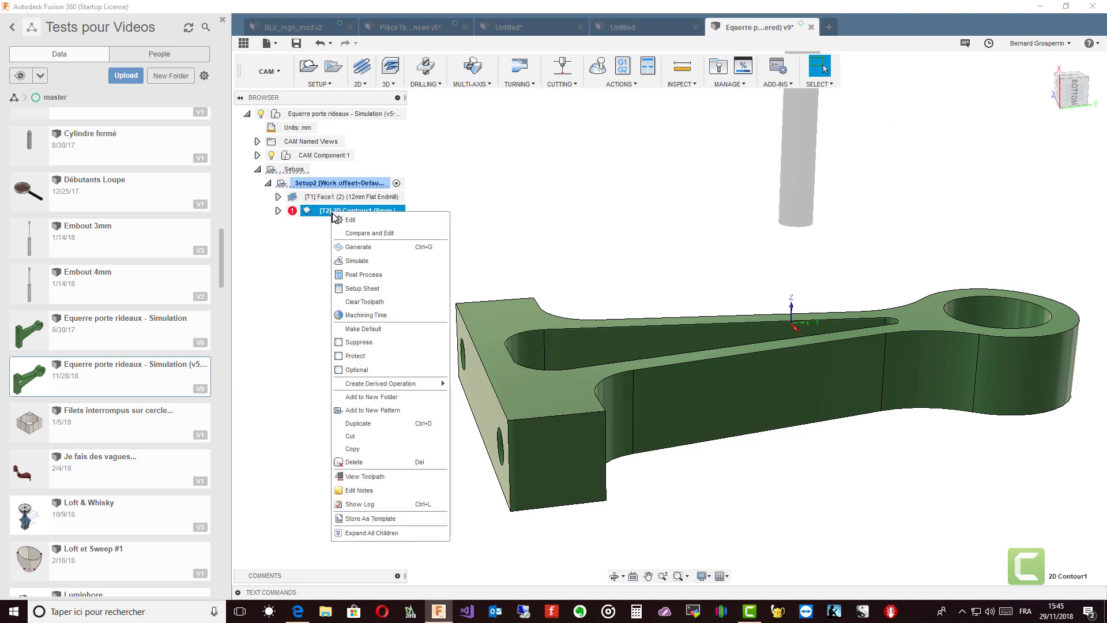
pyautogui.click(345, 223)
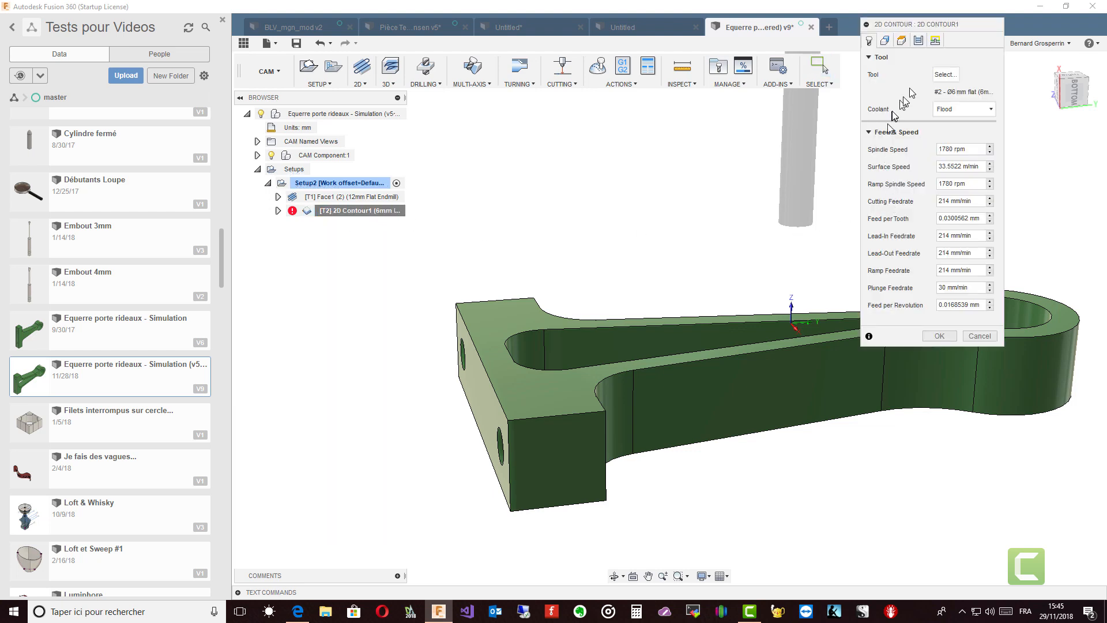
pyautogui.click(885, 40)
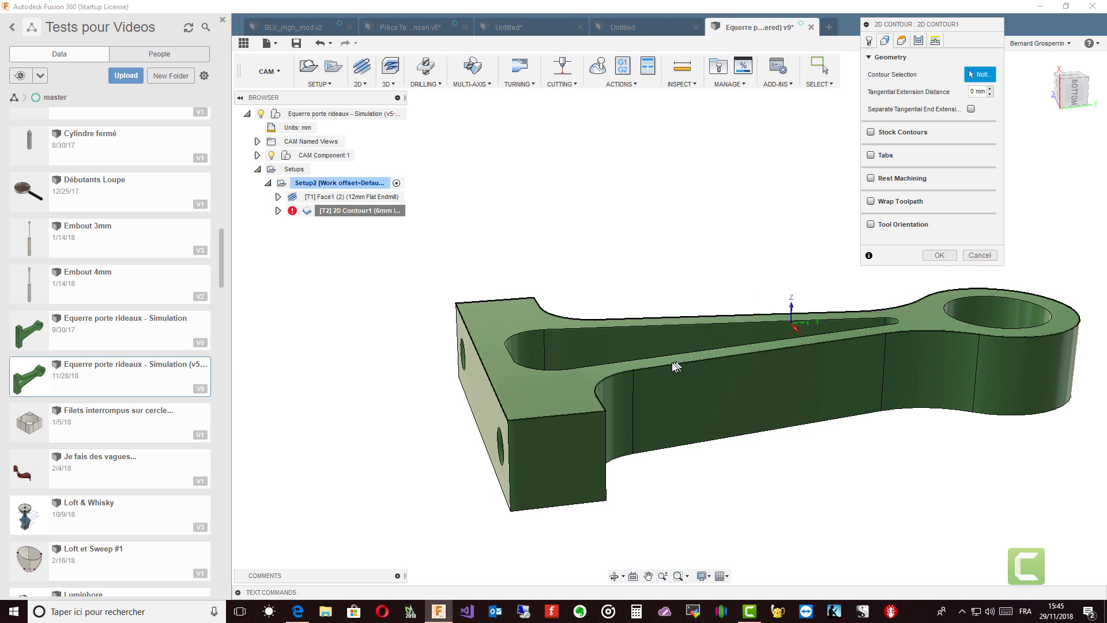
pyautogui.click(603, 502)
pyautogui.keyDown('shift'); pyautogui.moveTo(667, 433); pyautogui.dragTo(574, 383, button='middle'); pyautogui.keyUp('shift')
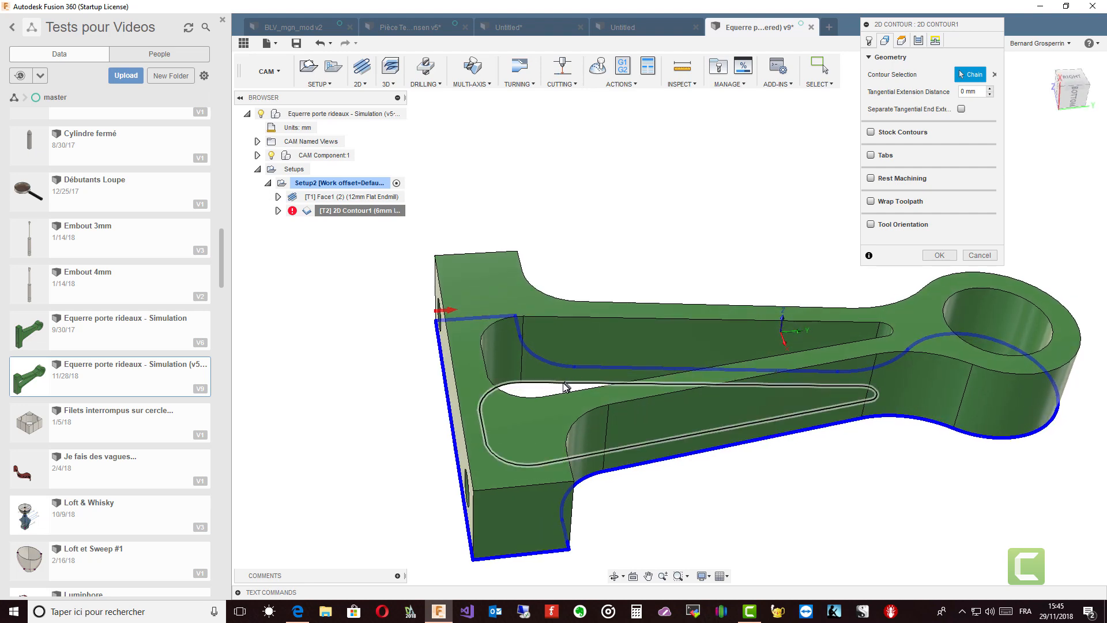
pyautogui.click(568, 384)
pyautogui.keyDown('shift'); pyautogui.moveTo(946, 392); pyautogui.dragTo(940, 323, button='middle'); pyautogui.keyUp('shift')
pyautogui.click(951, 353)
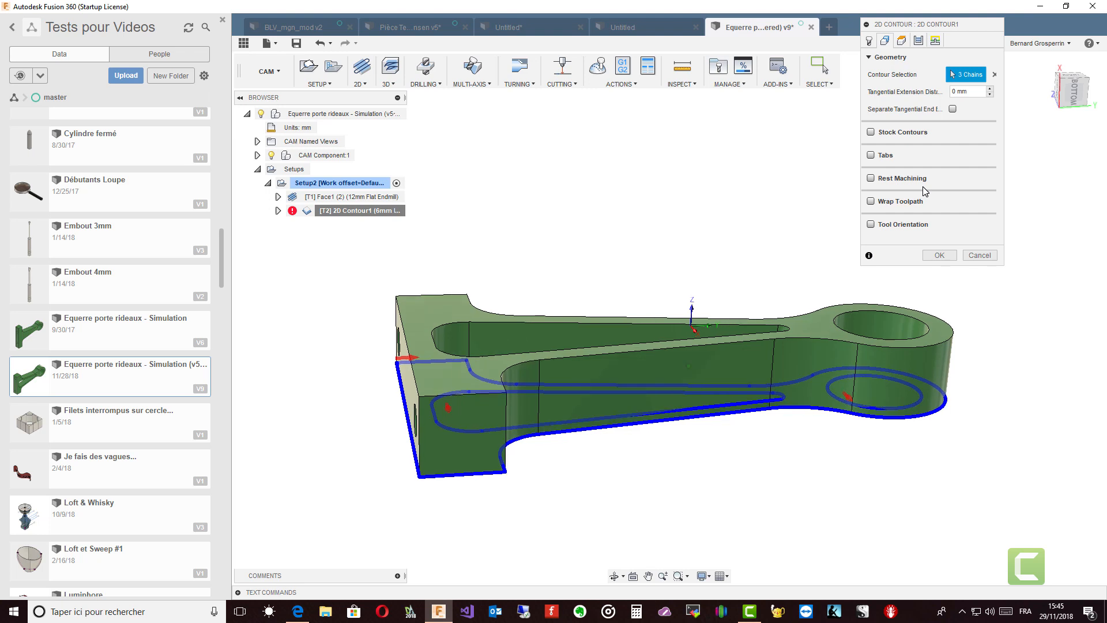
# Set the 2D contour's bottom height offset from the selected contours to 0
pyautogui.click(902, 40)
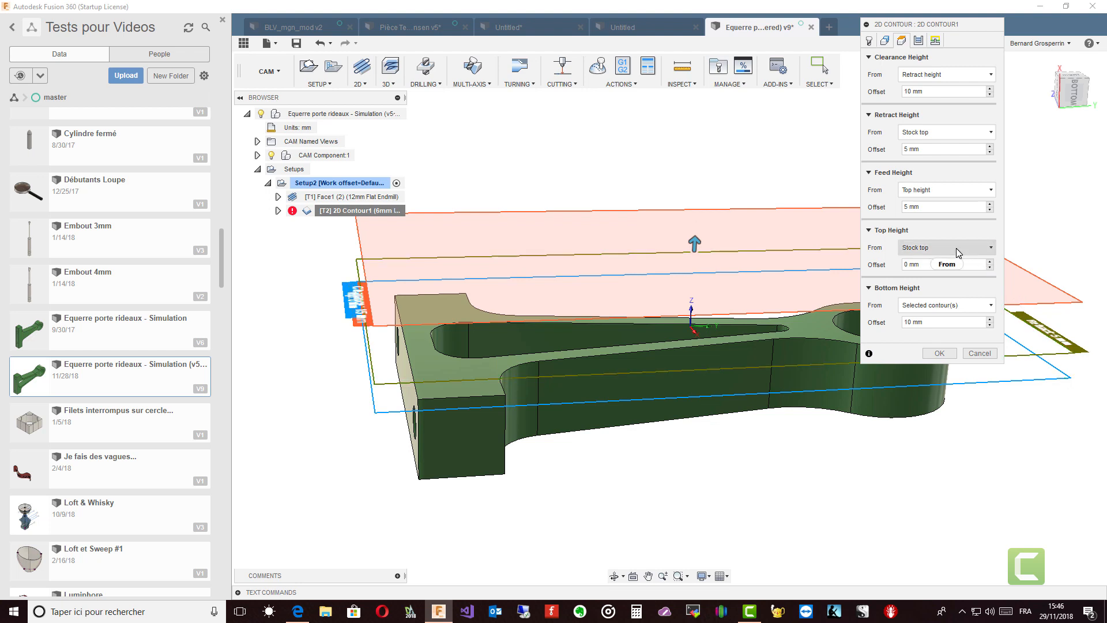
pyautogui.tripleClick(962, 322)
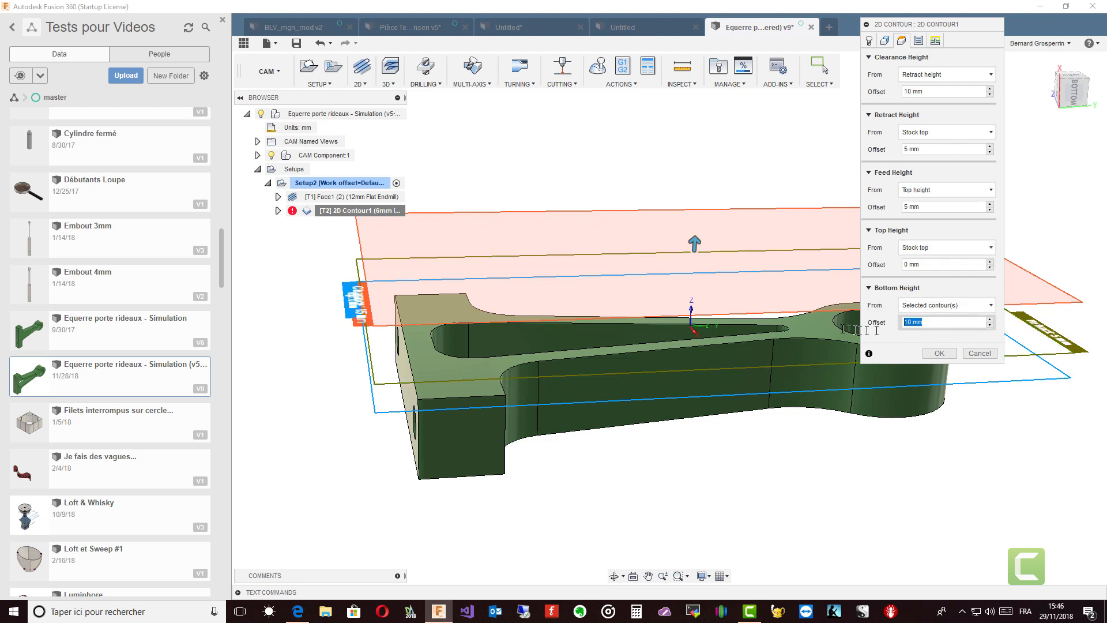
pyautogui.write('0')
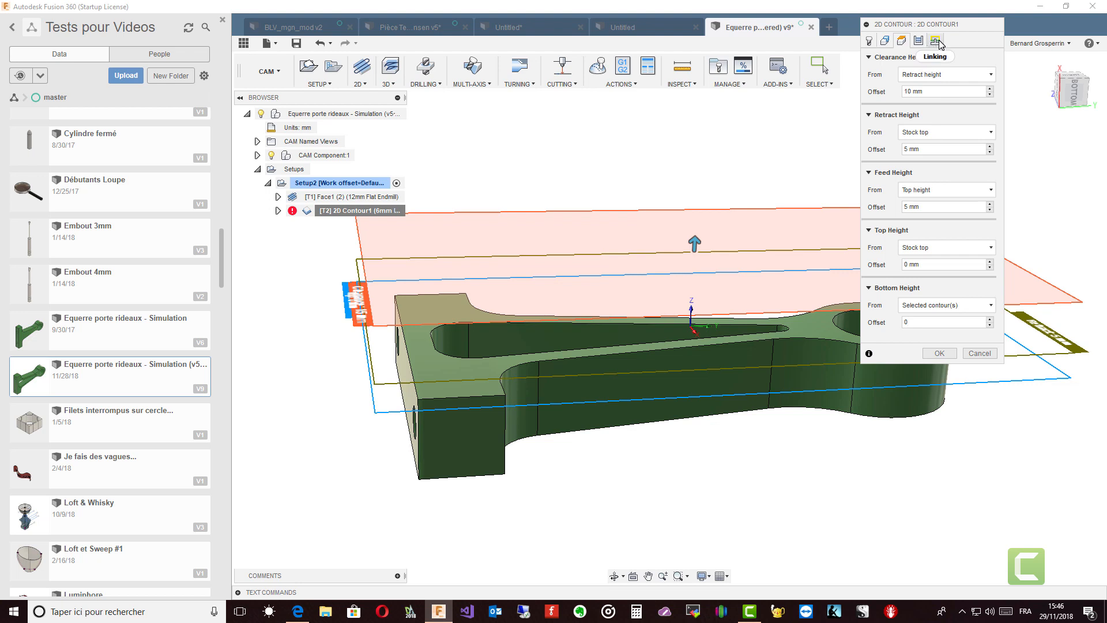
# Enable Roughing Passes for the 2D contour and set the maximum stepover to 3 mm
pyautogui.click(920, 42)
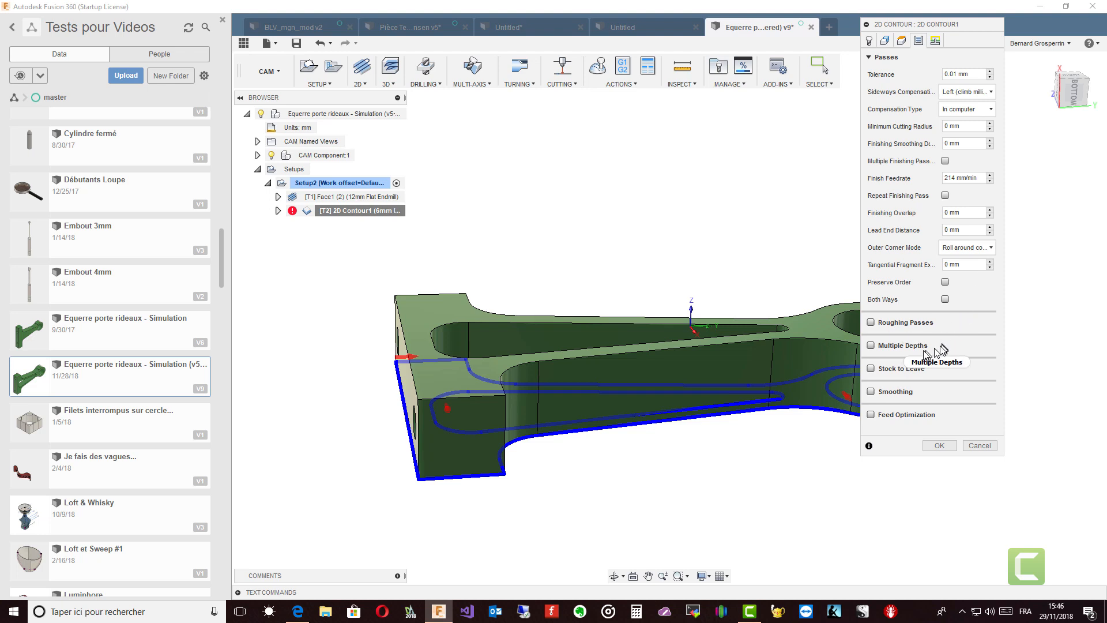
pyautogui.click(872, 323)
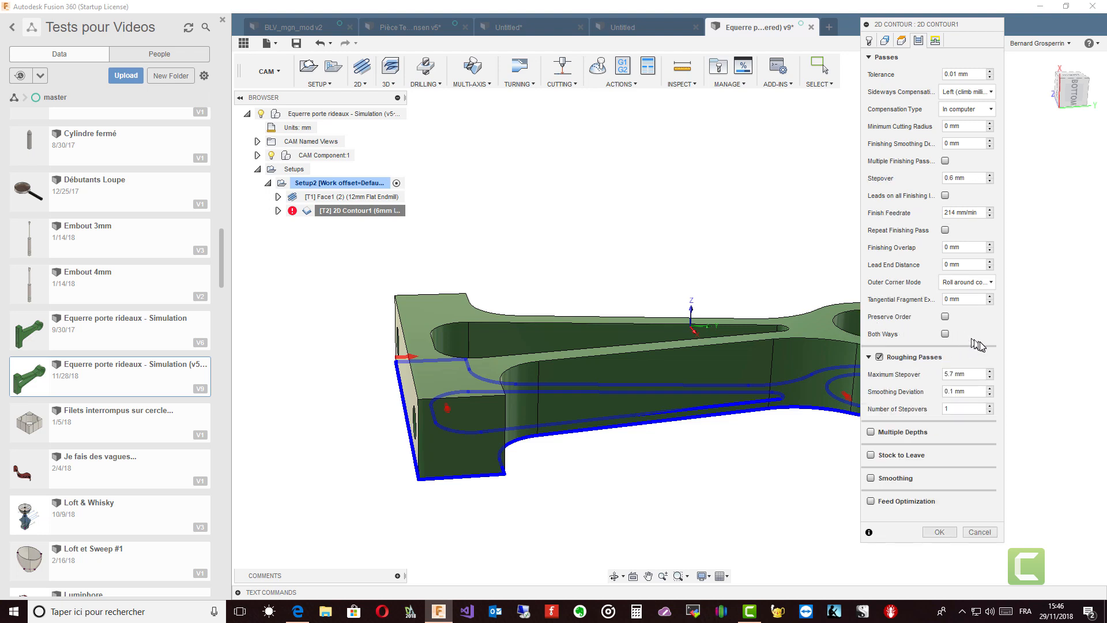
pyautogui.click(976, 375)
pyautogui.moveTo(976, 374); pyautogui.dragTo(941, 378)
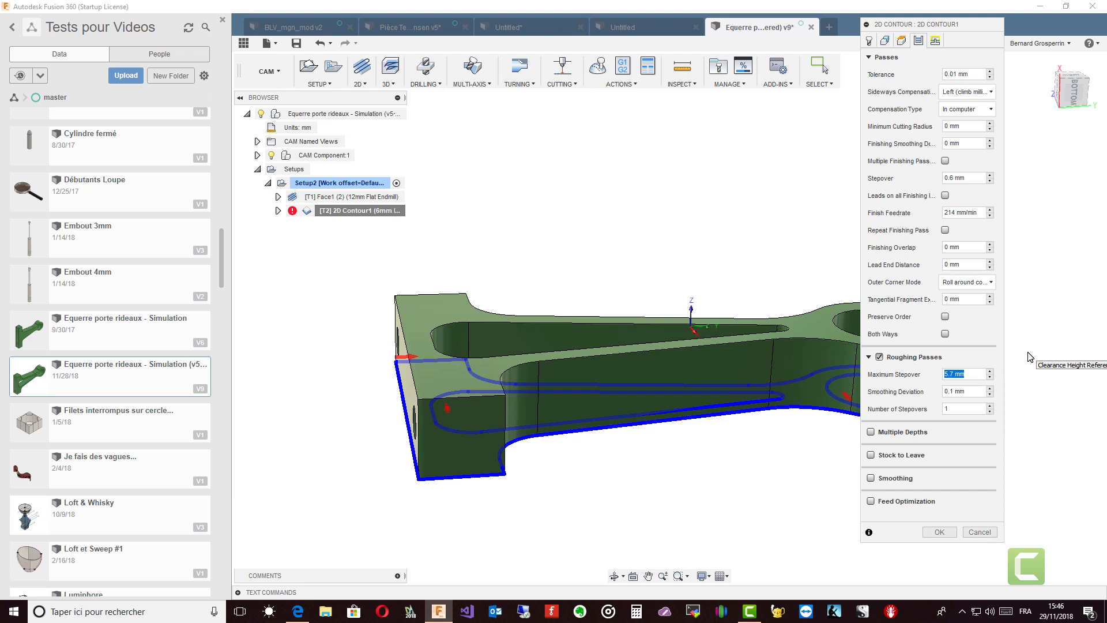
pyautogui.write('3')
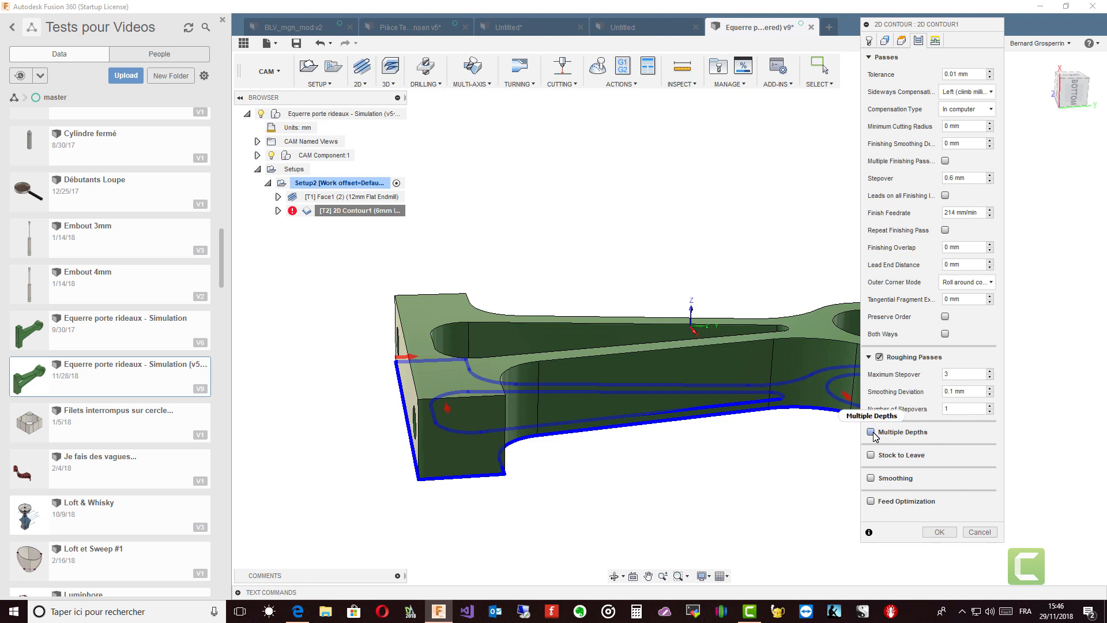
# Enable Multiple Depths for the 2D contour and set the maximum roughing stepdown to 3 mm
pyautogui.moveTo(874, 436)
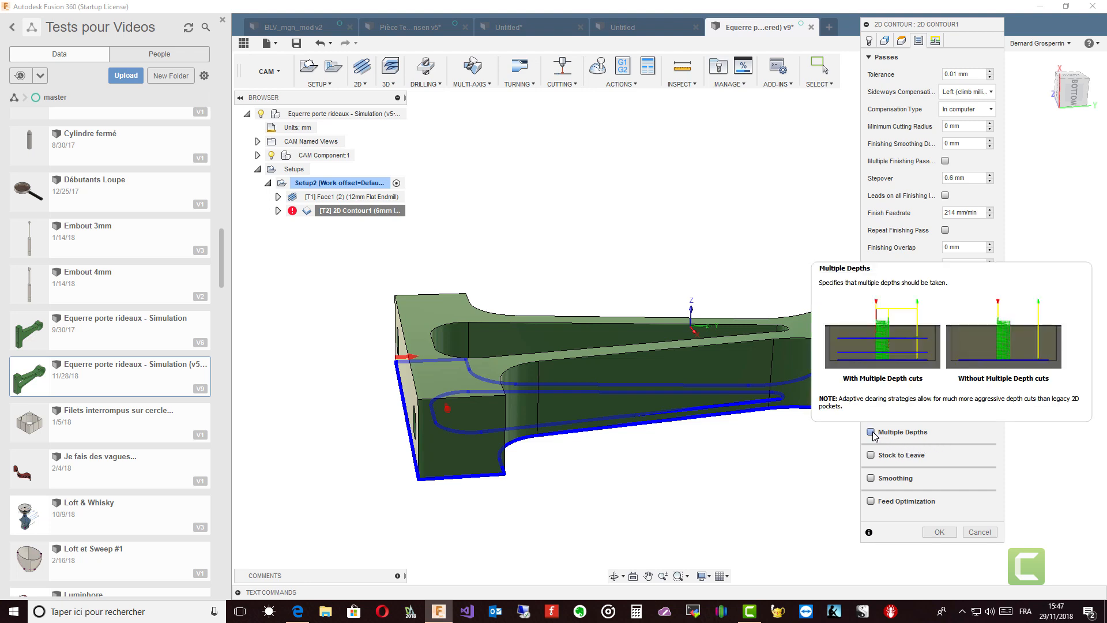
pyautogui.click(871, 432)
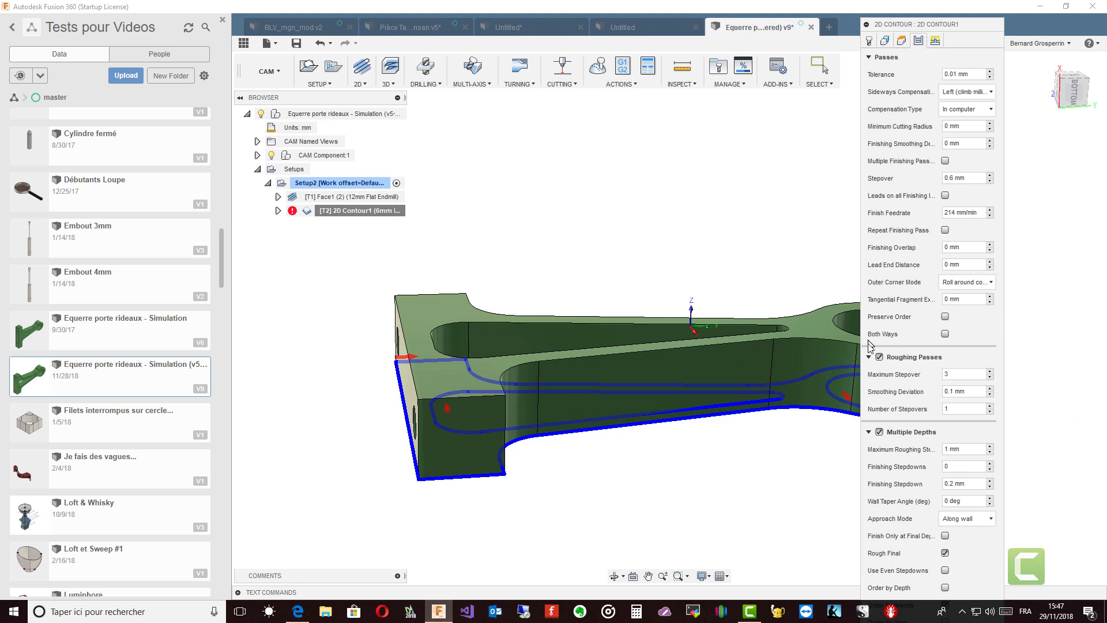
pyautogui.click(870, 358)
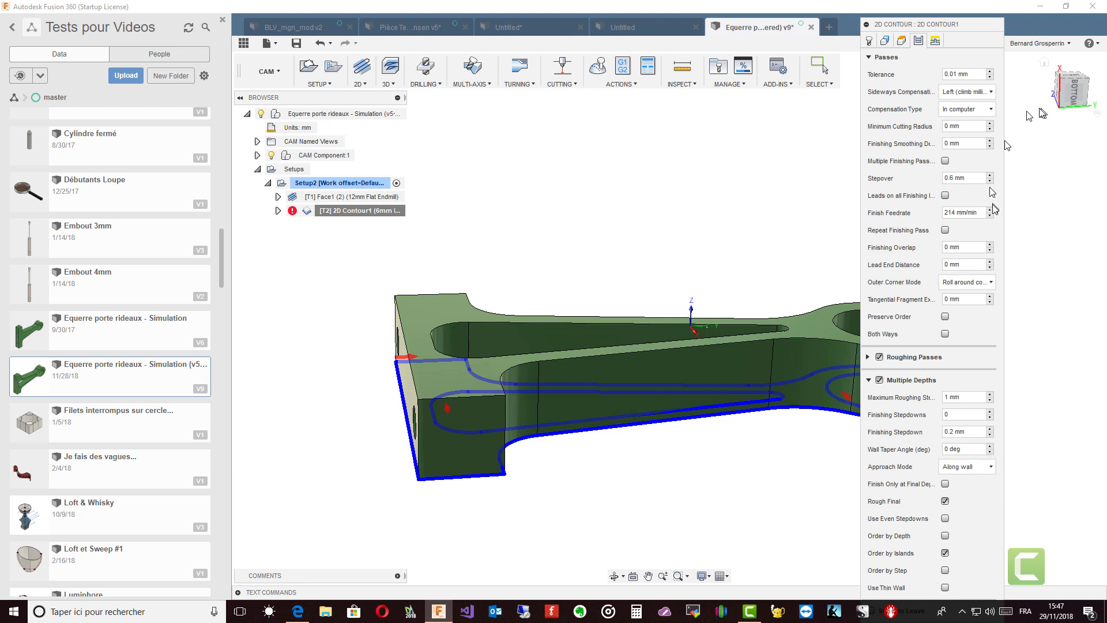
pyautogui.moveTo(934, 25); pyautogui.dragTo(918, 1)
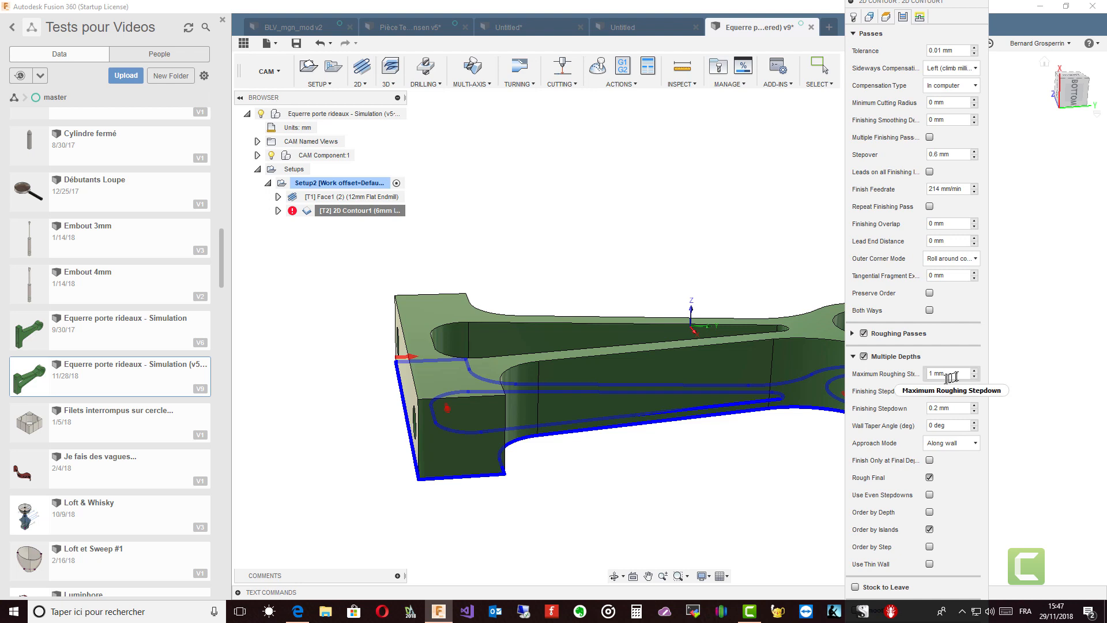
pyautogui.moveTo(957, 376)
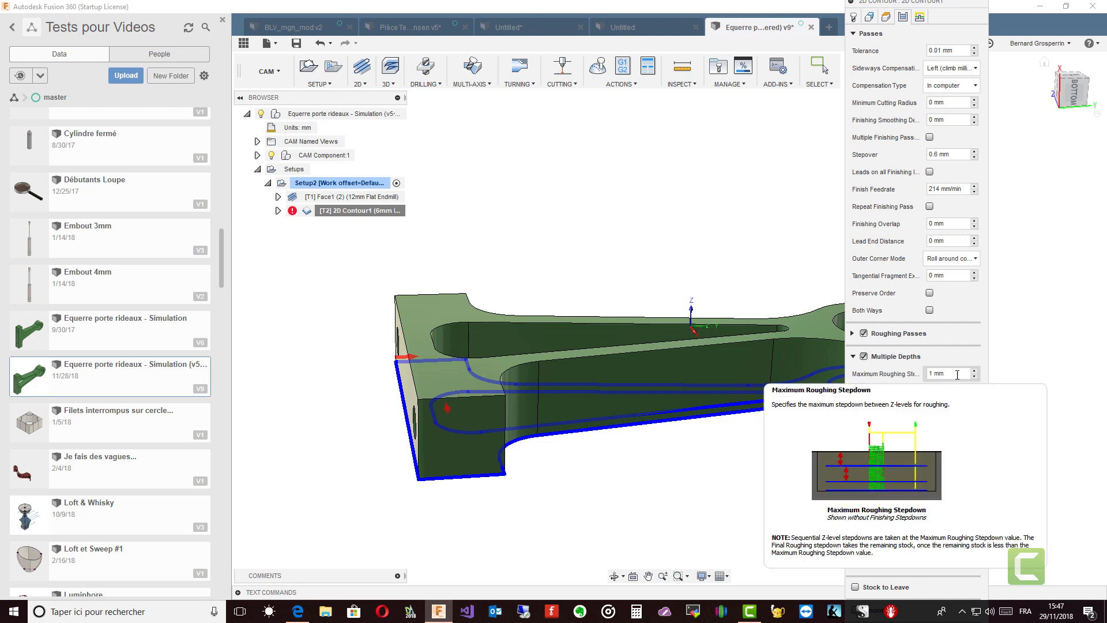
pyautogui.click(950, 374)
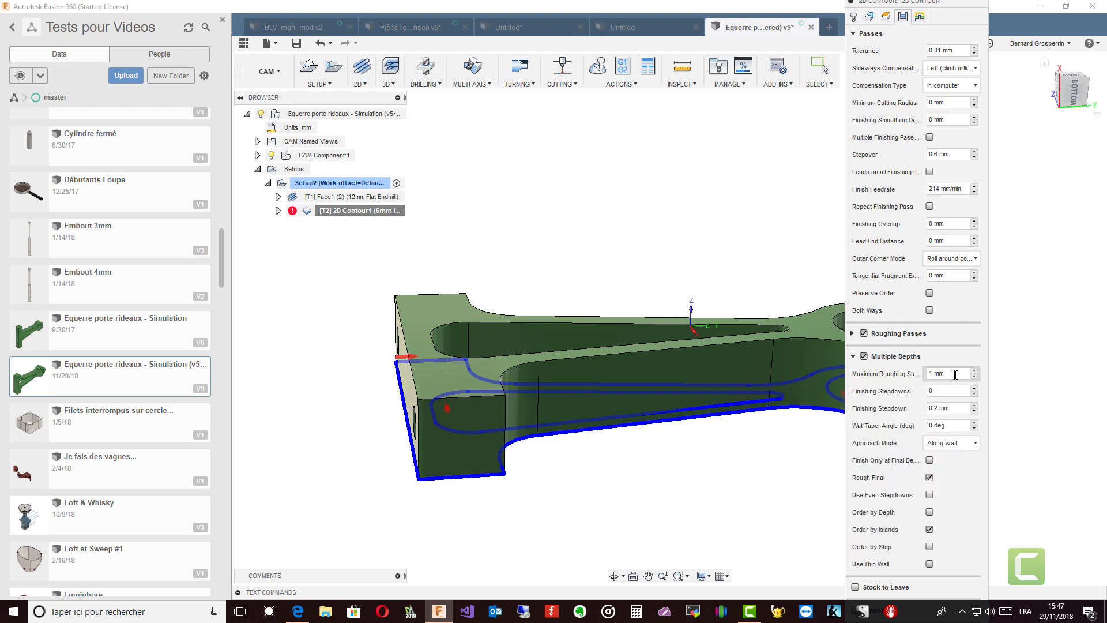
pyautogui.moveTo(943, 375); pyautogui.dragTo(928, 378)
pyautogui.write('3')
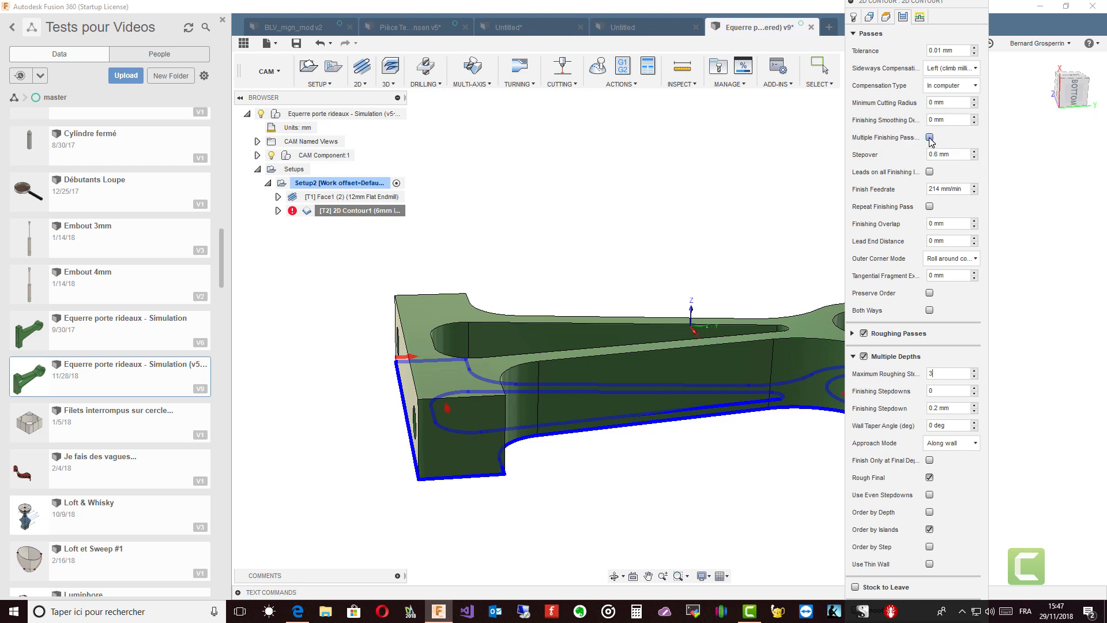
# Enable Multiple Finishing Passes for the 2D contour with 2 passes at a 0.6 mm stepover and generate the toolpath
pyautogui.click(930, 137)
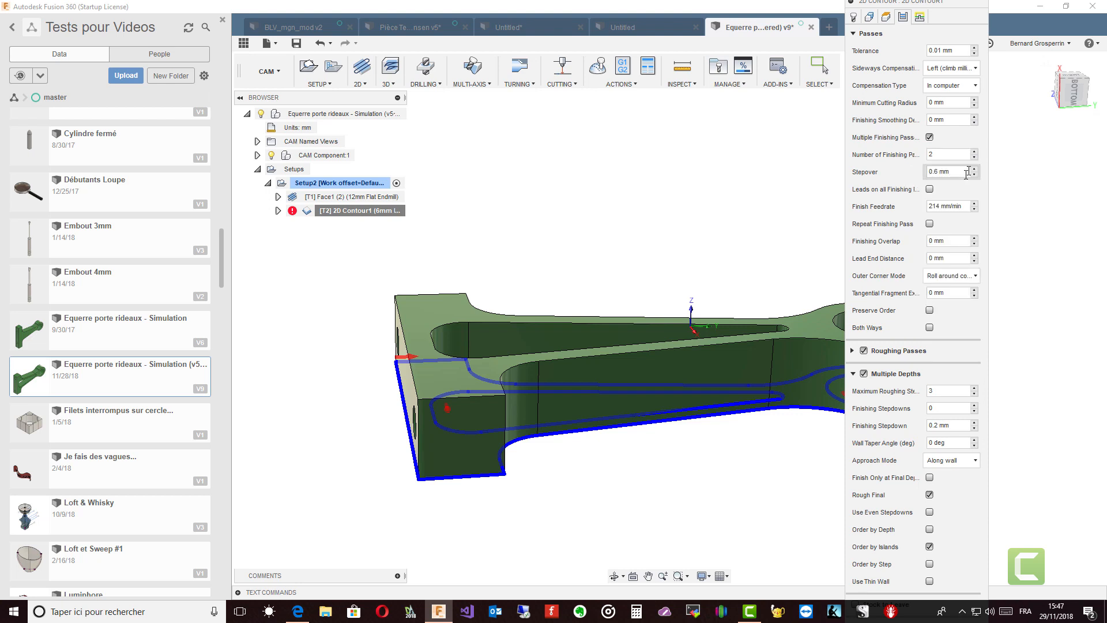
pyautogui.click(949, 174)
pyautogui.moveTo(959, 8); pyautogui.dragTo(957, 4)
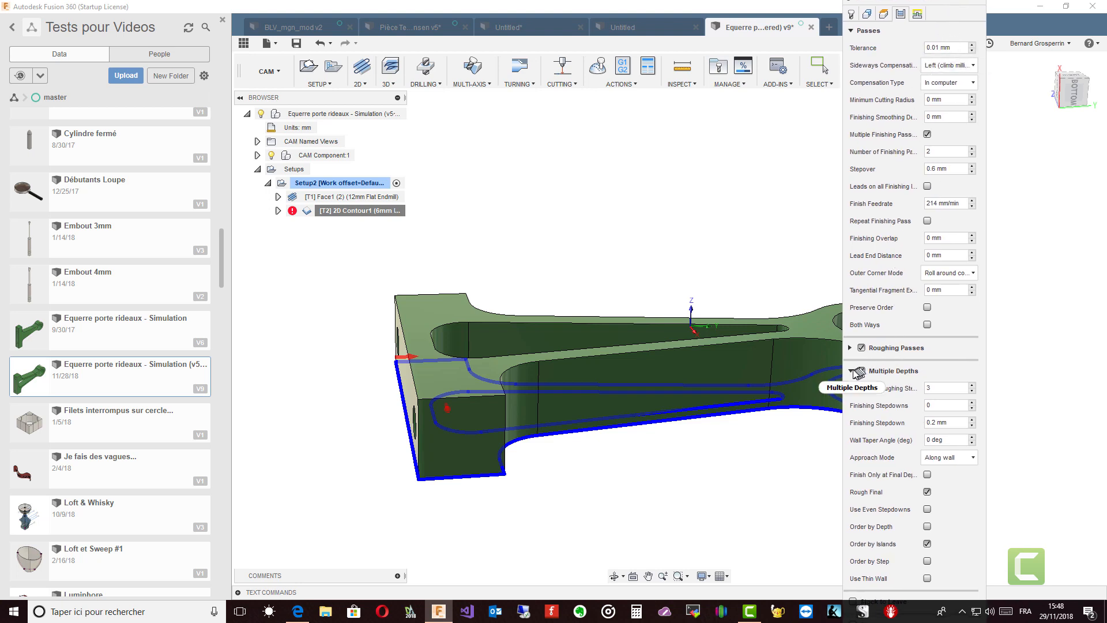
pyautogui.click(852, 371)
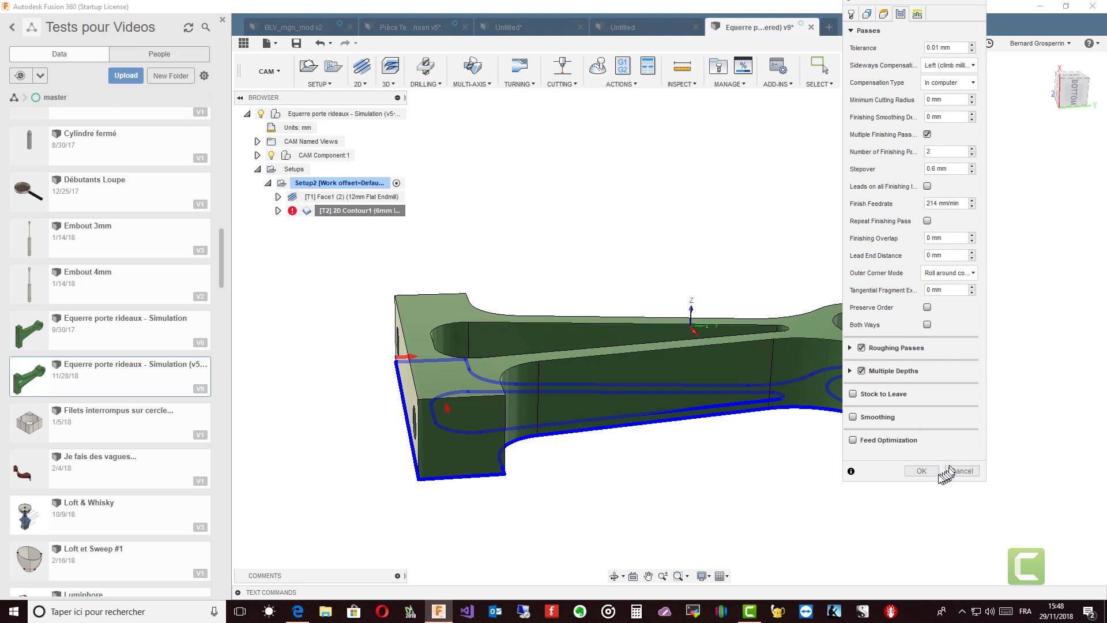
pyautogui.click(922, 471)
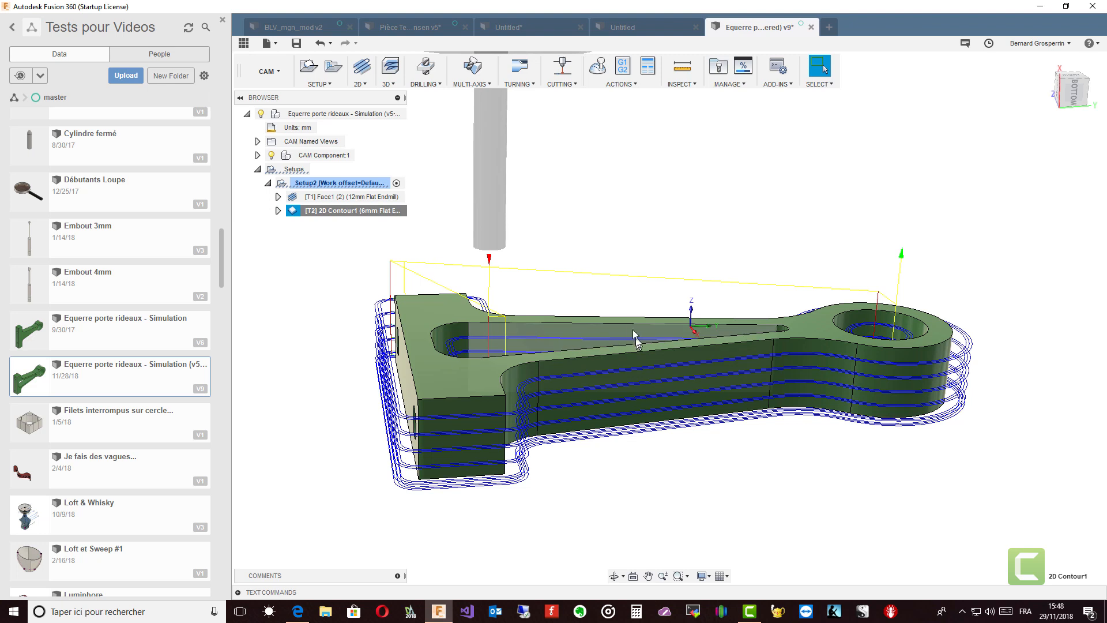
# Simulate all of Setup2's machining on the stock, speeding up the playback, and close the simulation when it is done
pyautogui.click(362, 198)
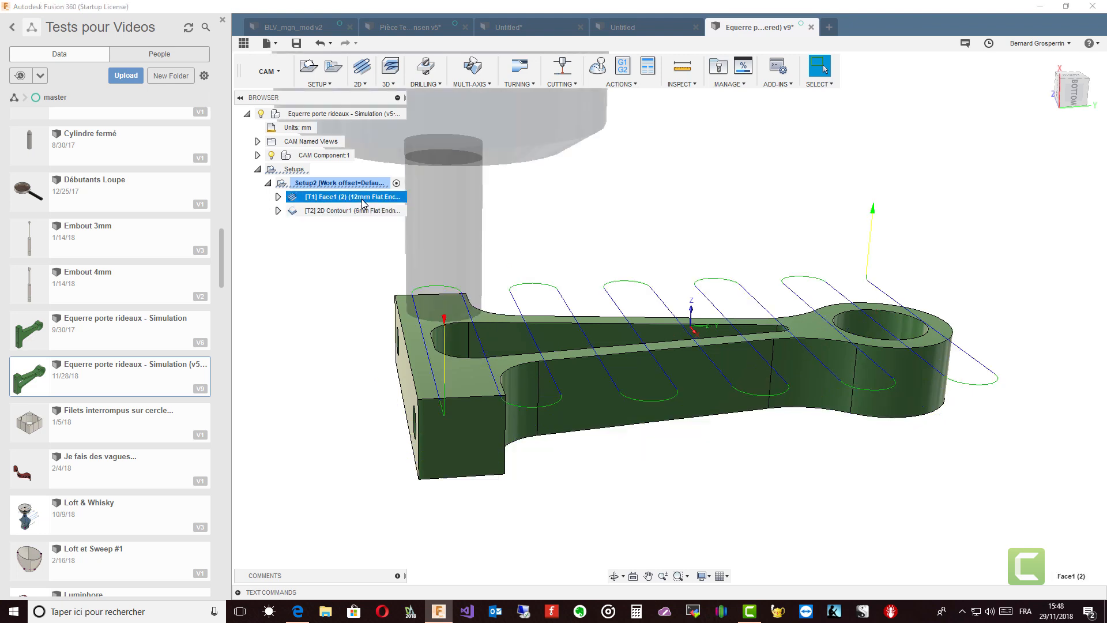
pyautogui.click(351, 184)
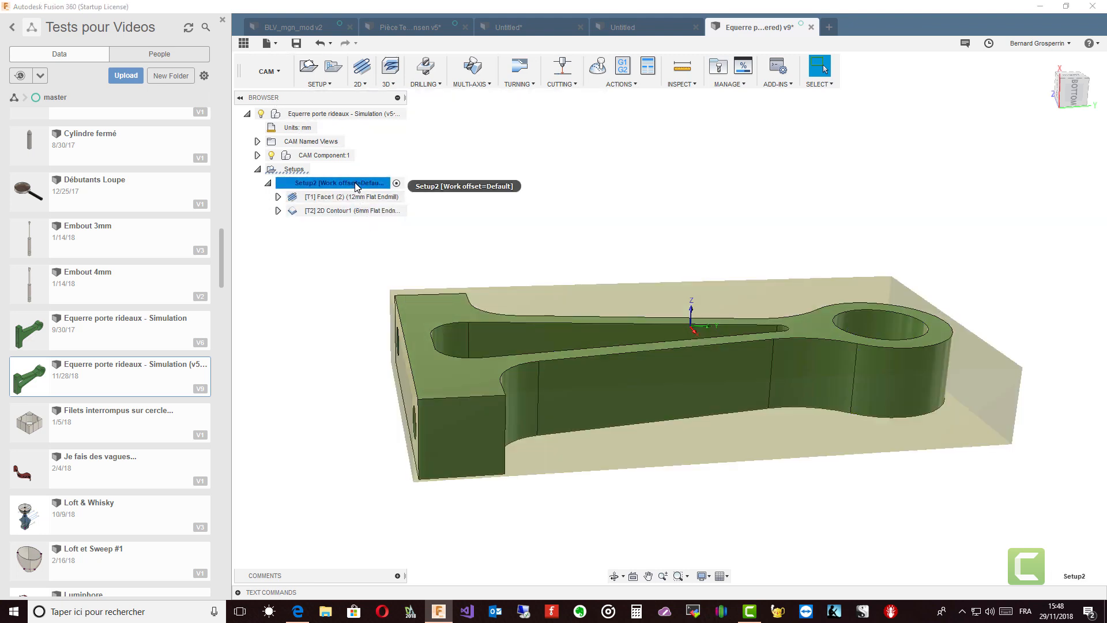
pyautogui.rightClick(360, 186)
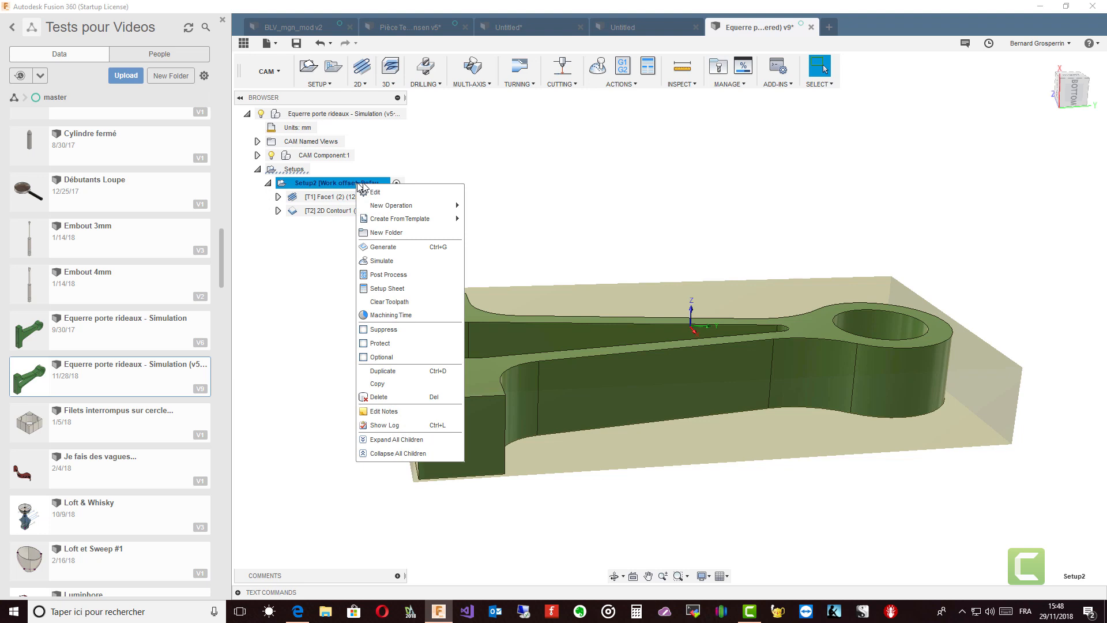
pyautogui.click(385, 261)
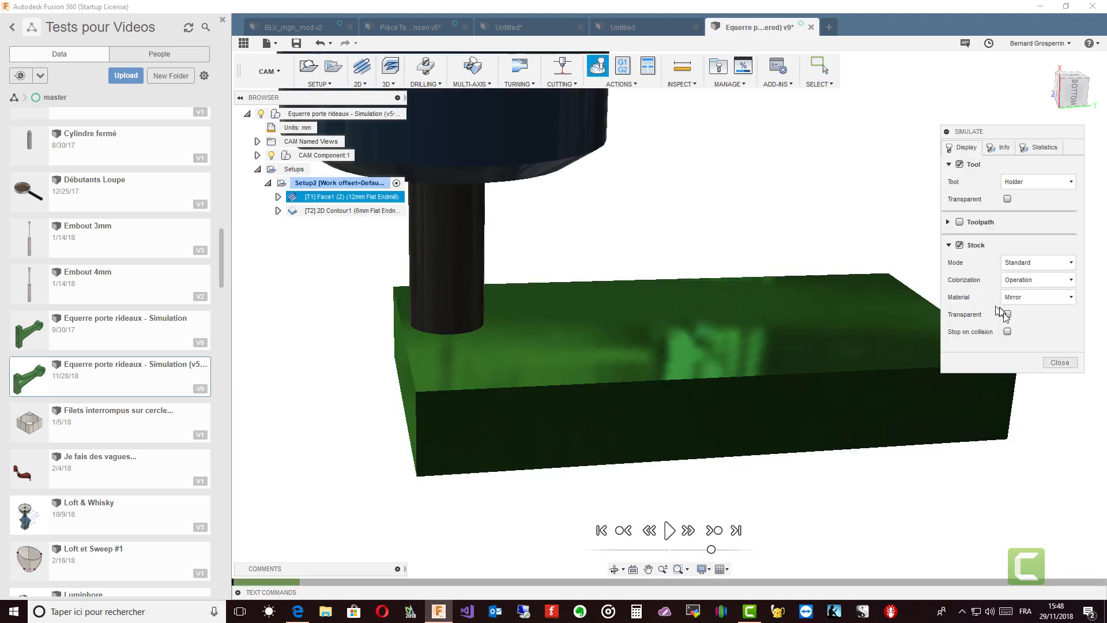
pyautogui.click(669, 531)
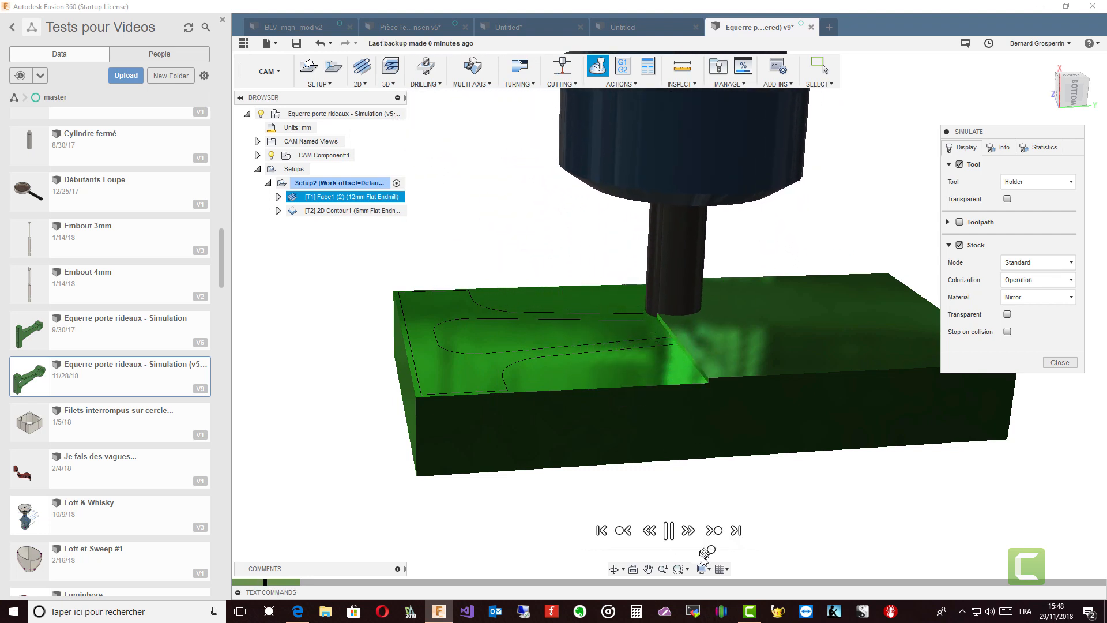
pyautogui.moveTo(708, 550)
pyautogui.mouseDown()
pyautogui.moveTo(732, 550)
pyautogui.moveTo(719, 551)
pyautogui.mouseUp()
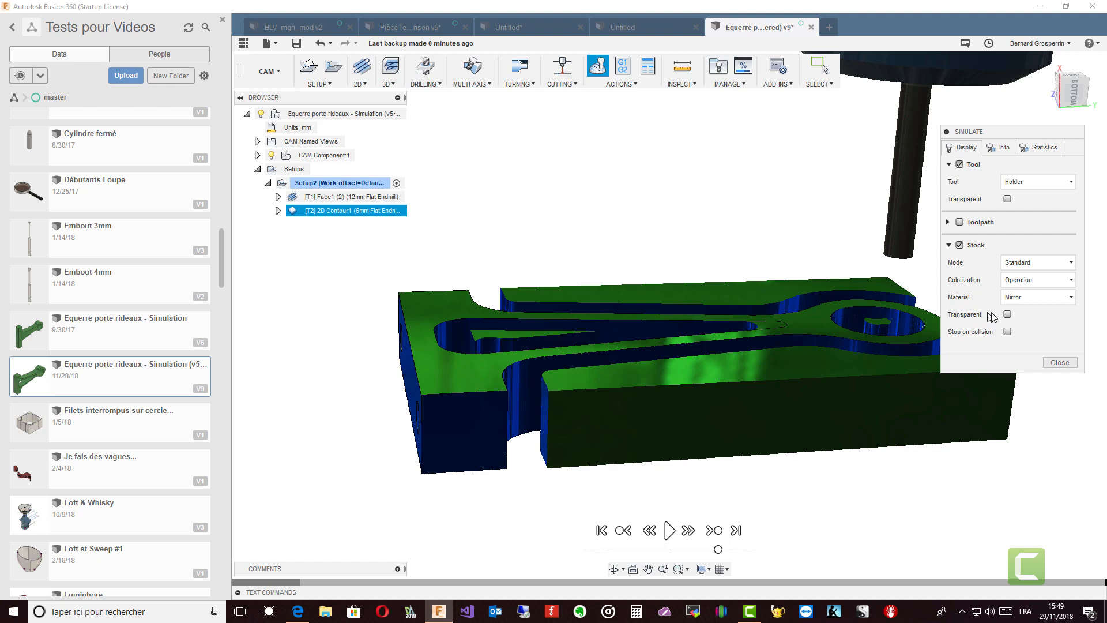
pyautogui.click(1060, 363)
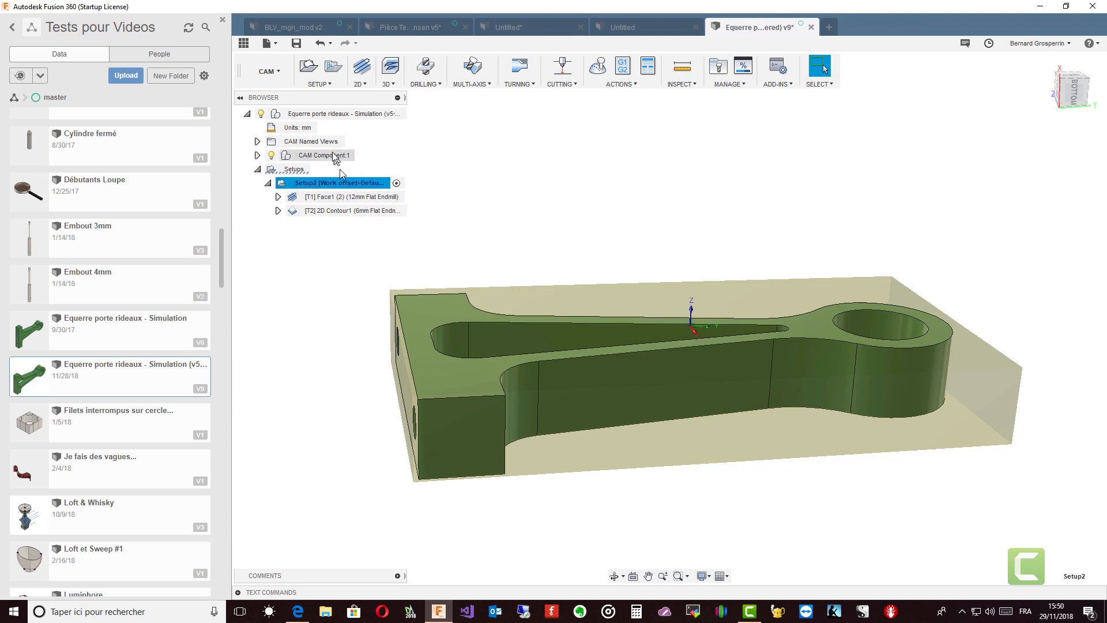
# Create a second milling setup oriented by Z axis/plane and Y axis, using the bracket's two-hole end face as the Z axis
pyautogui.click(306, 68)
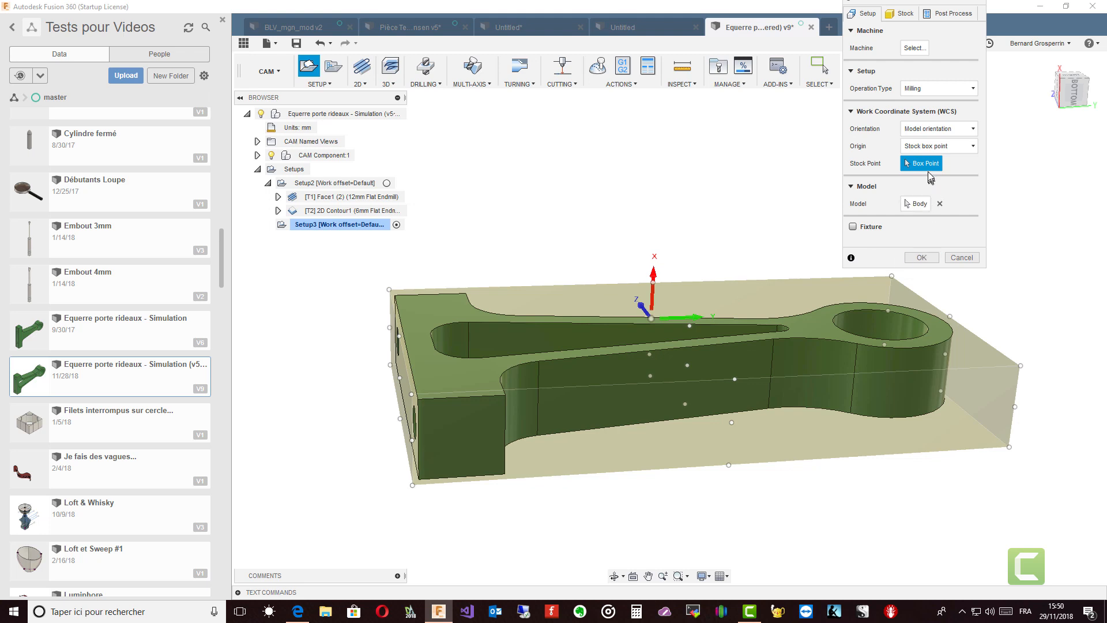
pyautogui.click(978, 131)
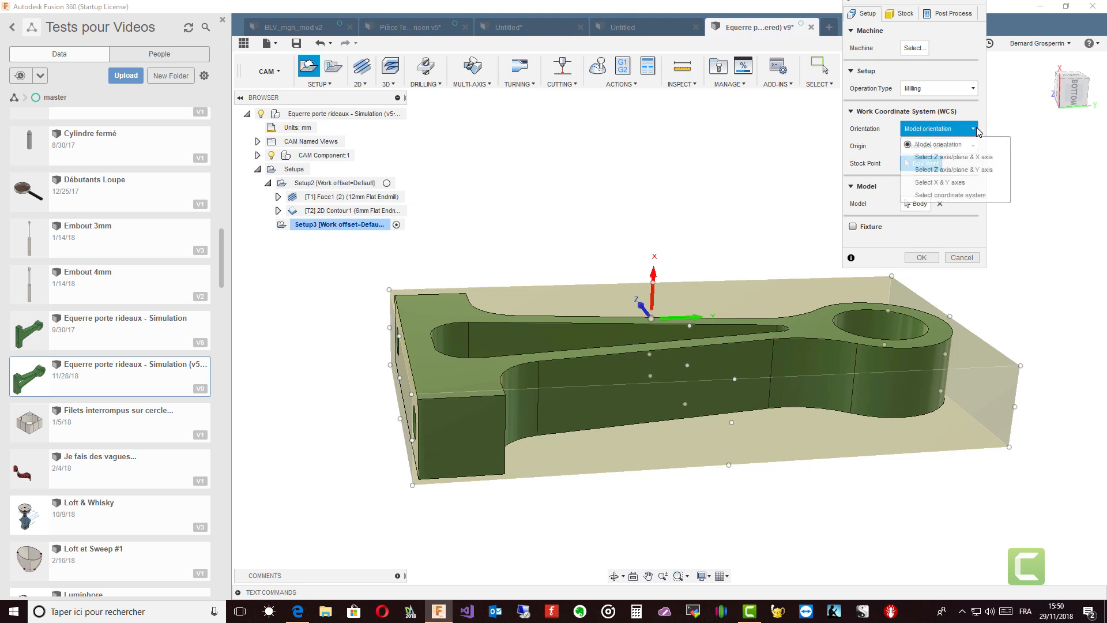
pyautogui.click(958, 169)
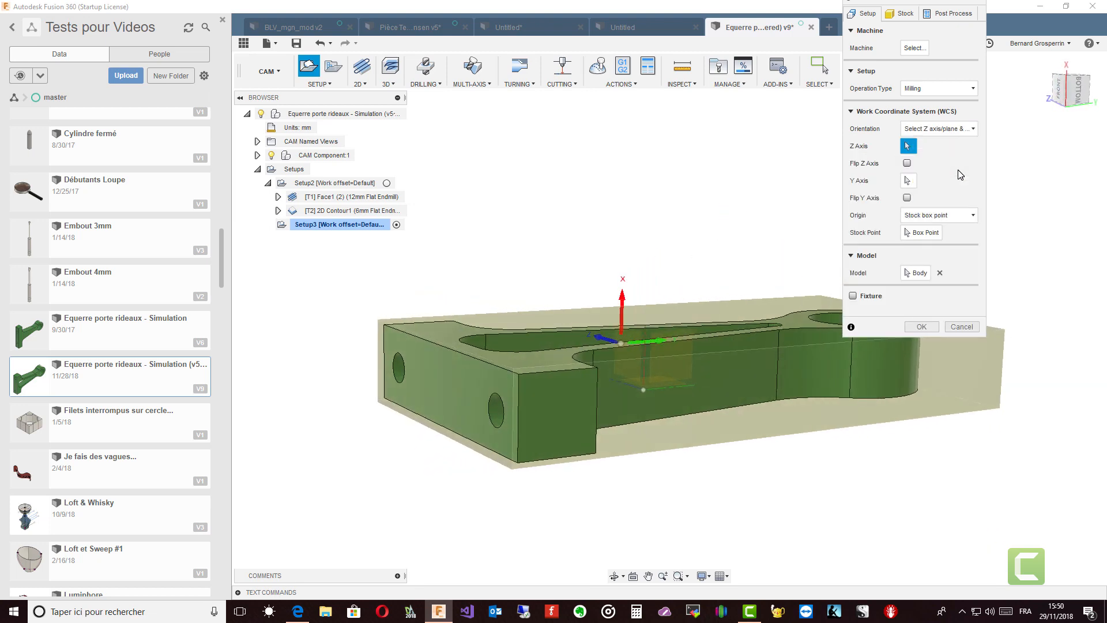
pyautogui.click(477, 386)
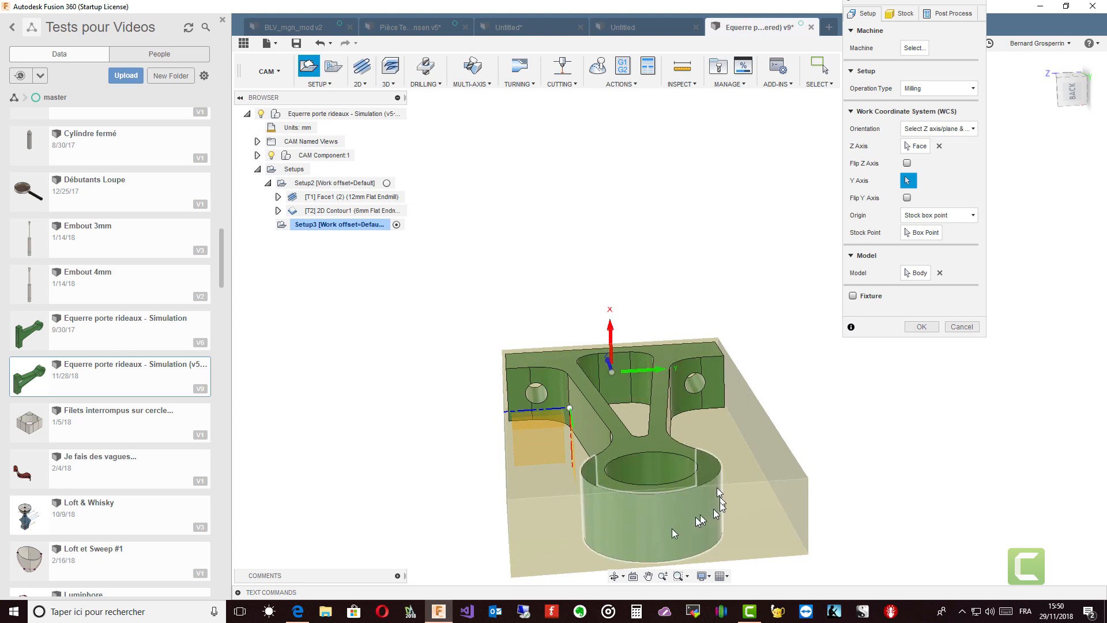
pyautogui.keyDown('shift'); pyautogui.moveTo(719, 498); pyautogui.dragTo(785, 438, button='middle'); pyautogui.keyUp('shift')
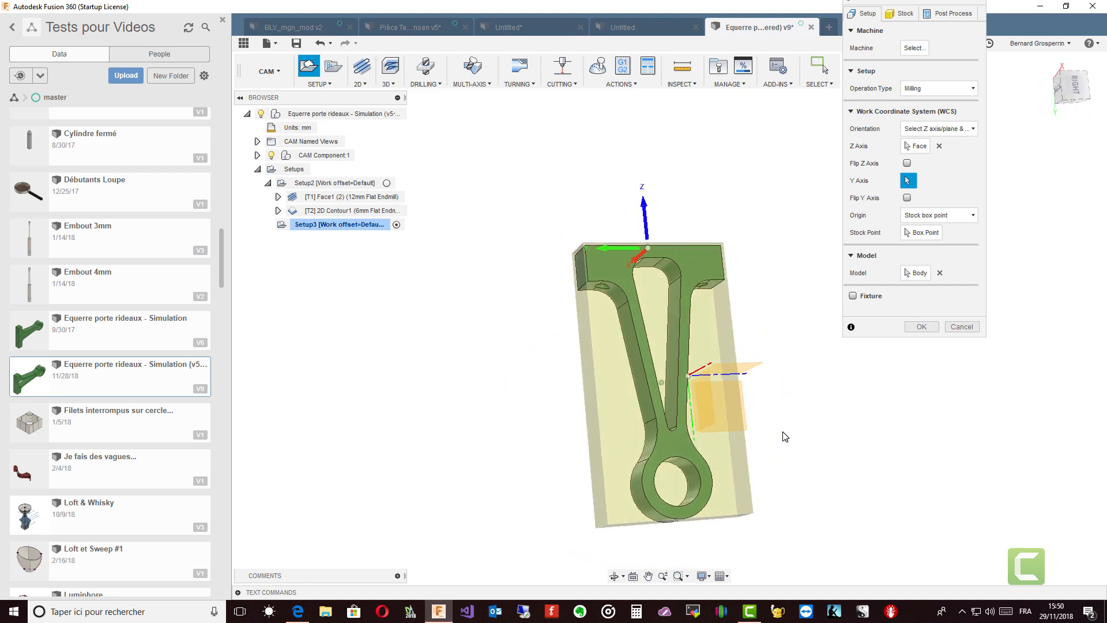
pyautogui.click(921, 327)
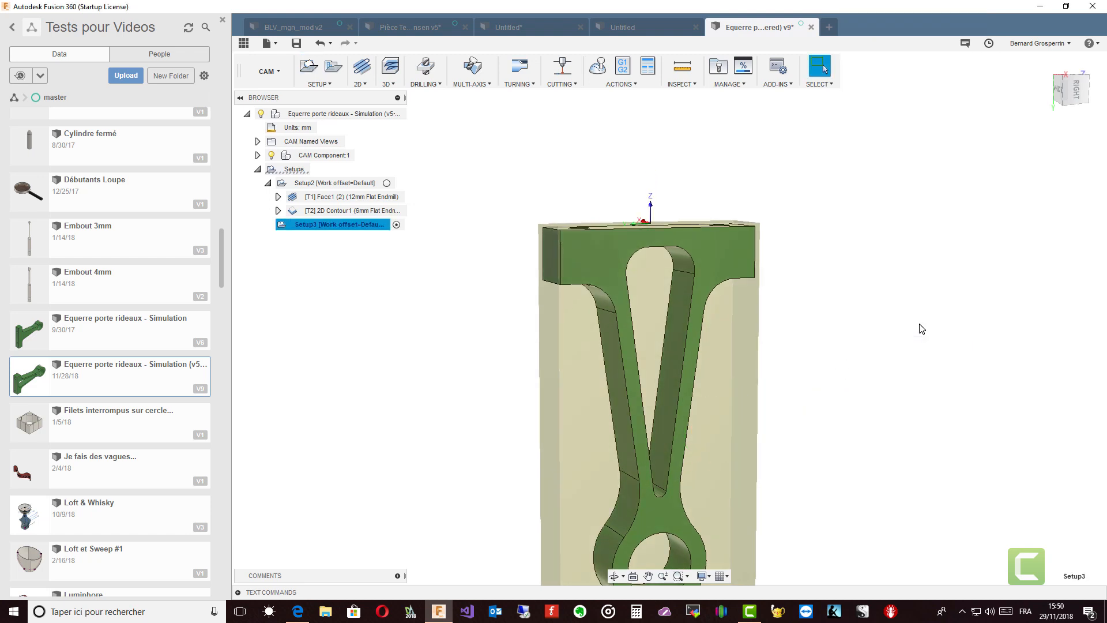
# Copy the Face1 (2) operation from Setup2 and paste it into Setup3
pyautogui.keyDown('shift'); pyautogui.moveTo(718, 332); pyautogui.dragTo(514, 315, button='middle'); pyautogui.keyUp('shift')
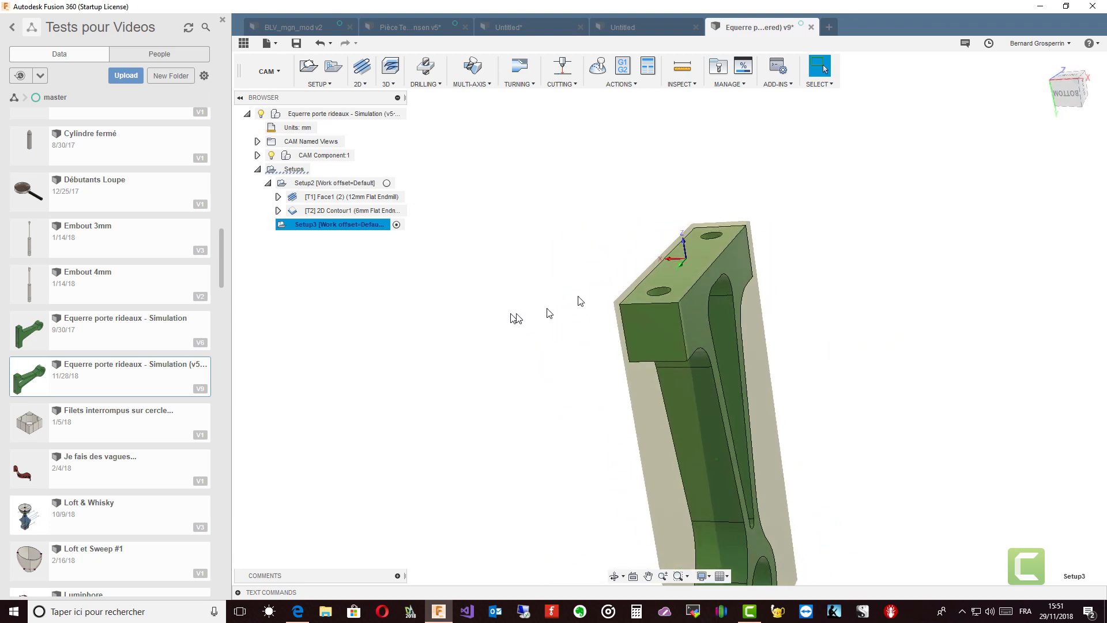
pyautogui.keyDown('shift'); pyautogui.moveTo(638, 292); pyautogui.dragTo(681, 301, button='middle'); pyautogui.keyUp('shift')
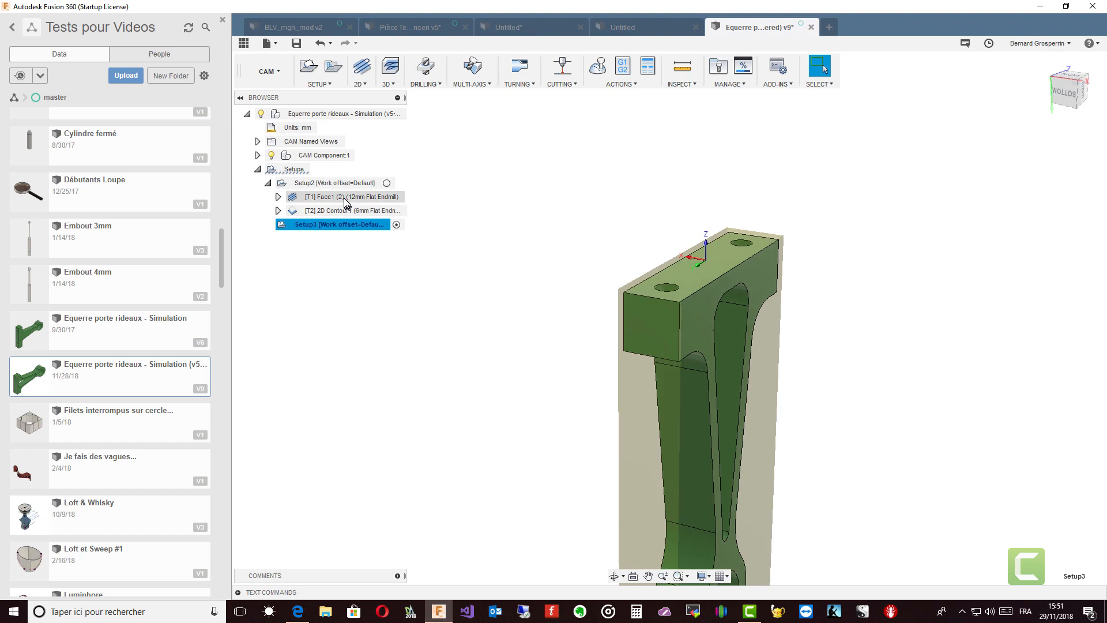
pyautogui.click(346, 197)
pyautogui.rightClick(346, 202)
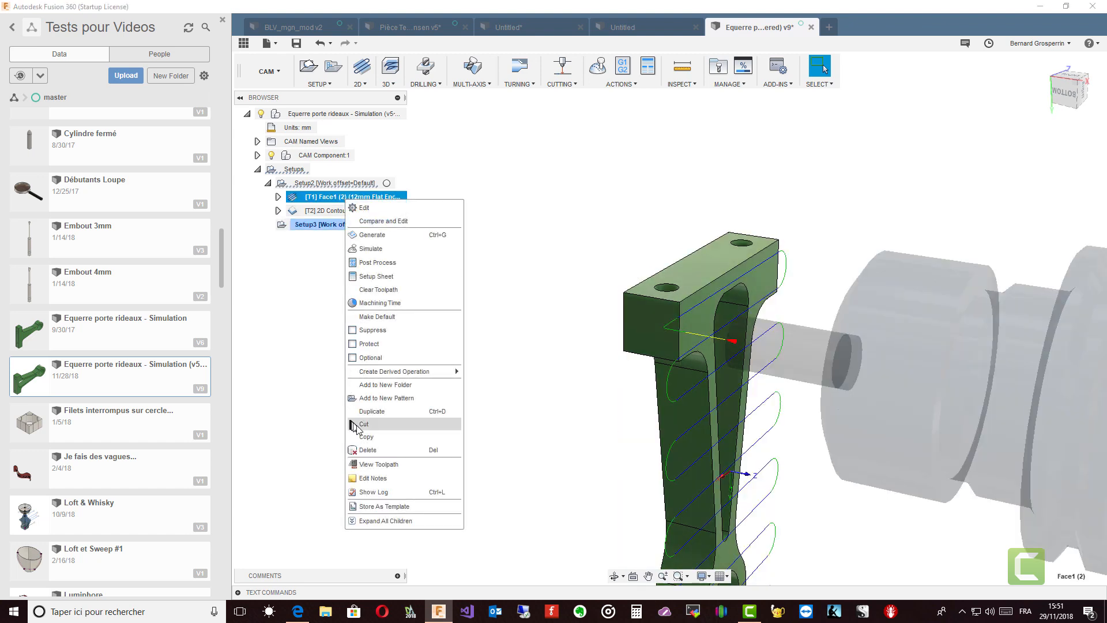
pyautogui.click(366, 437)
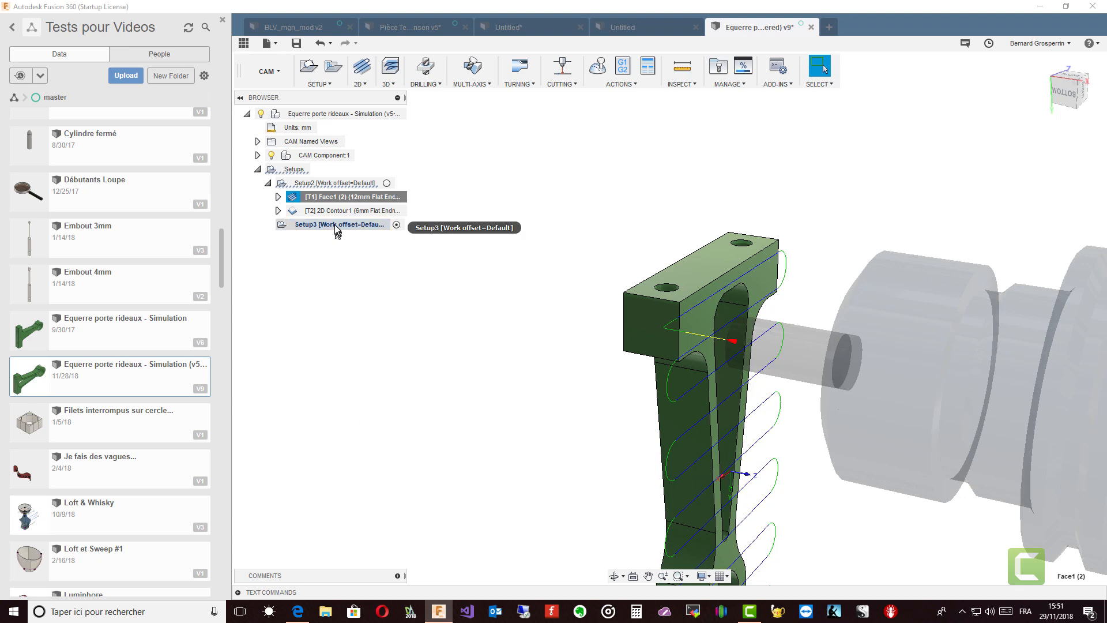
pyautogui.click(335, 225)
pyautogui.rightClick(337, 229)
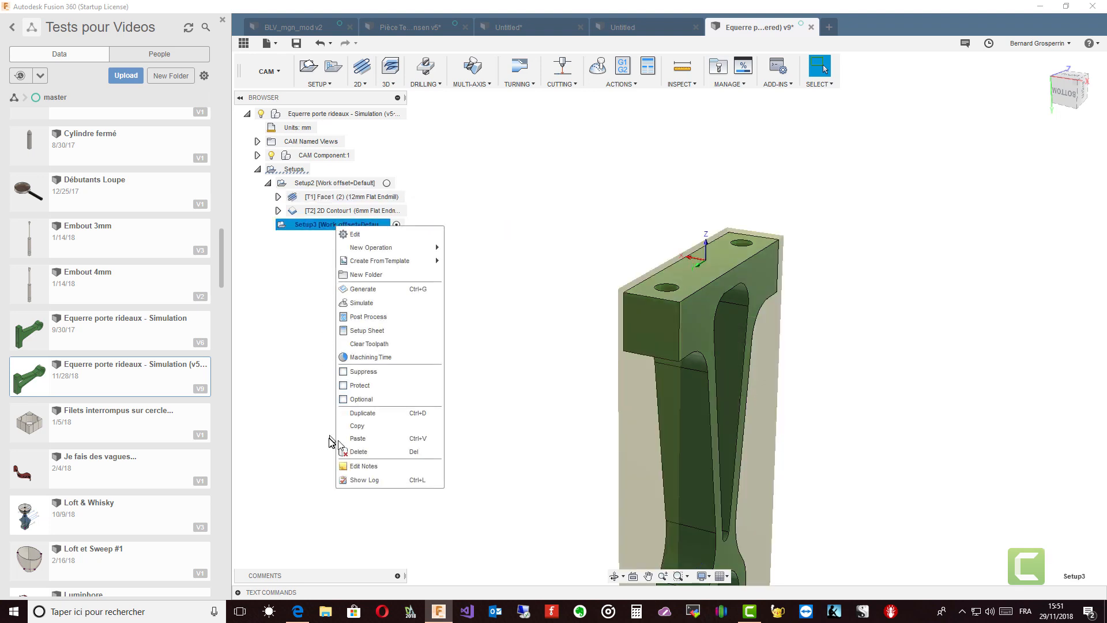
pyautogui.click(358, 439)
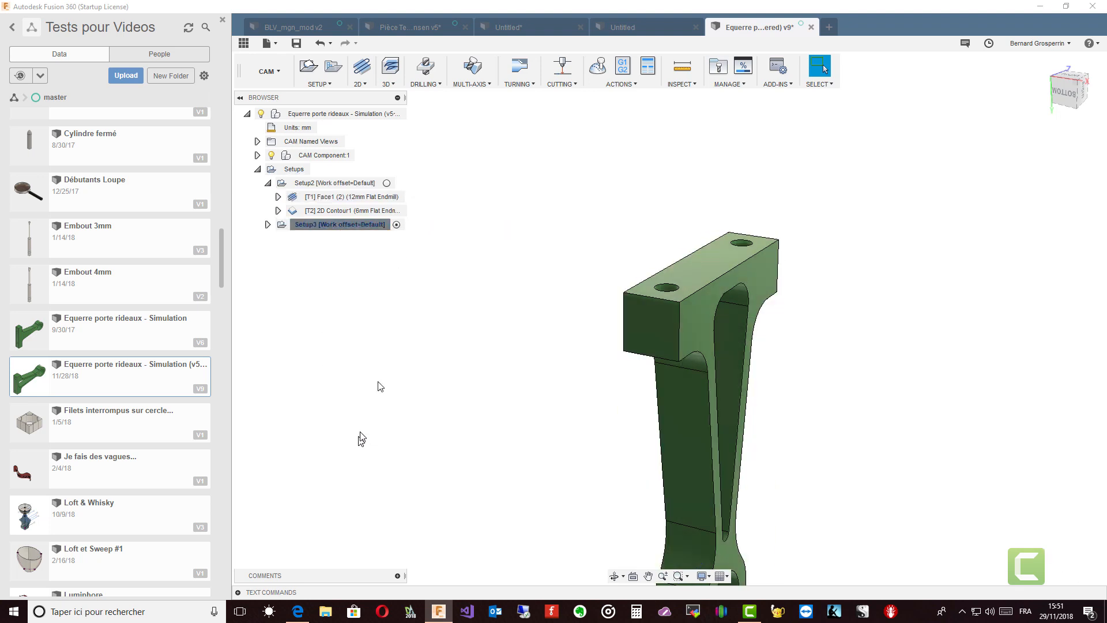
pyautogui.click(267, 224)
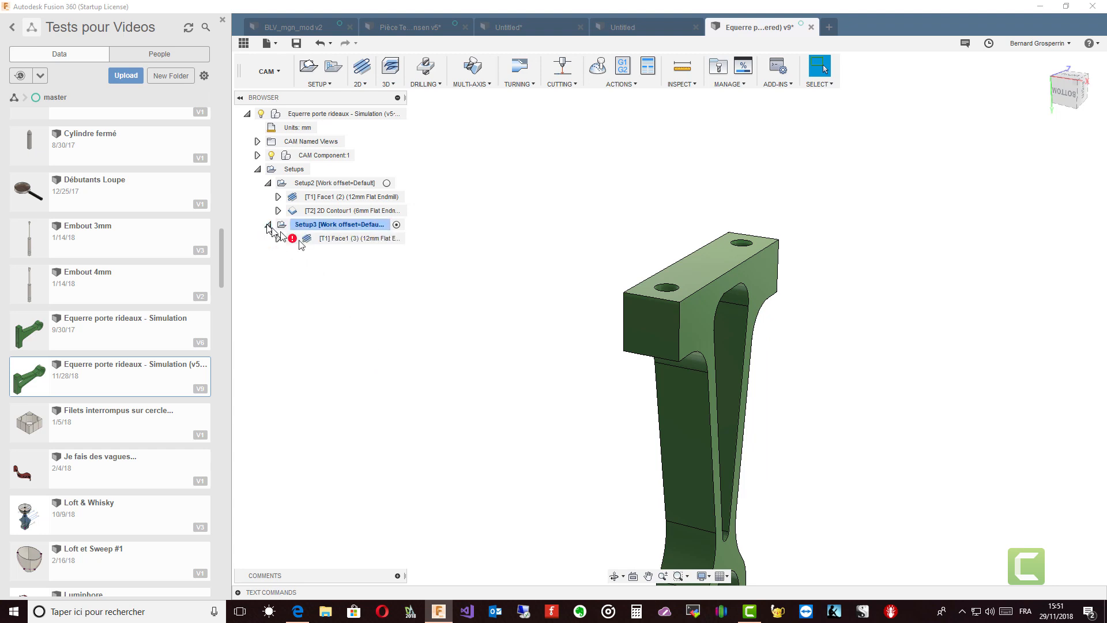
# Edit the pasted face operation in Setup3, check its stock contour selection and regenerate the toolpath on the two-hole end face
pyautogui.click(332, 238)
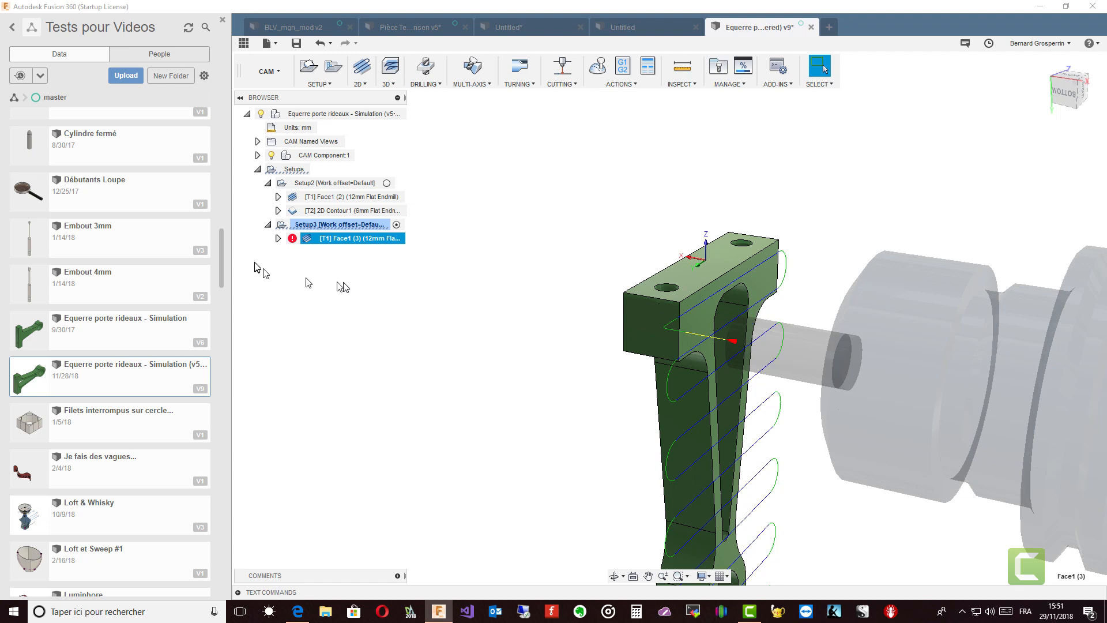
pyautogui.click(341, 240)
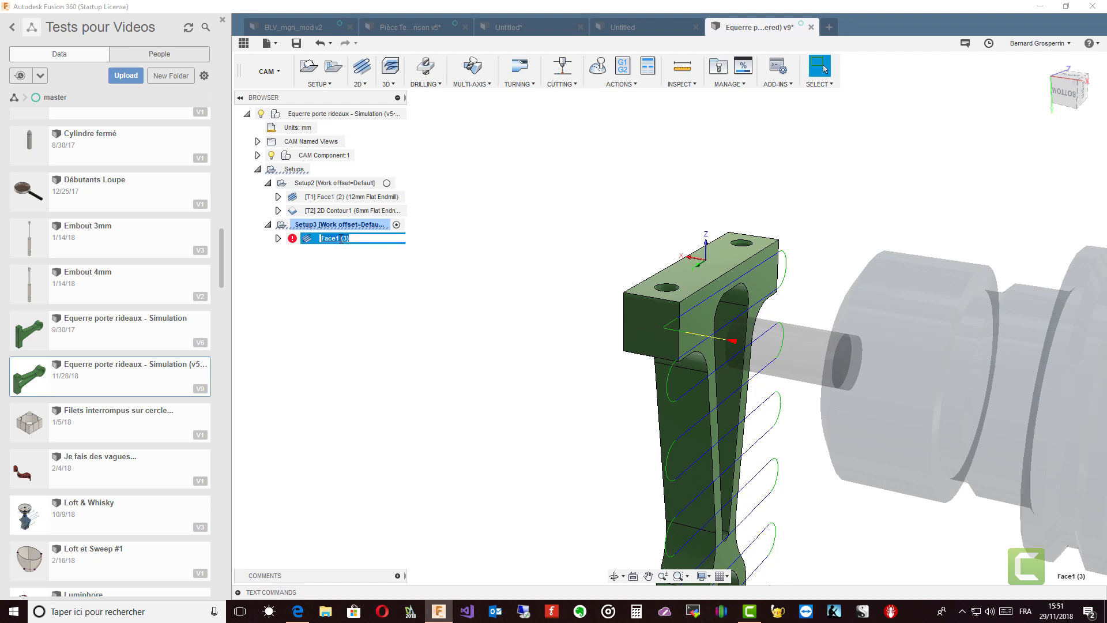
pyautogui.press('Escape')
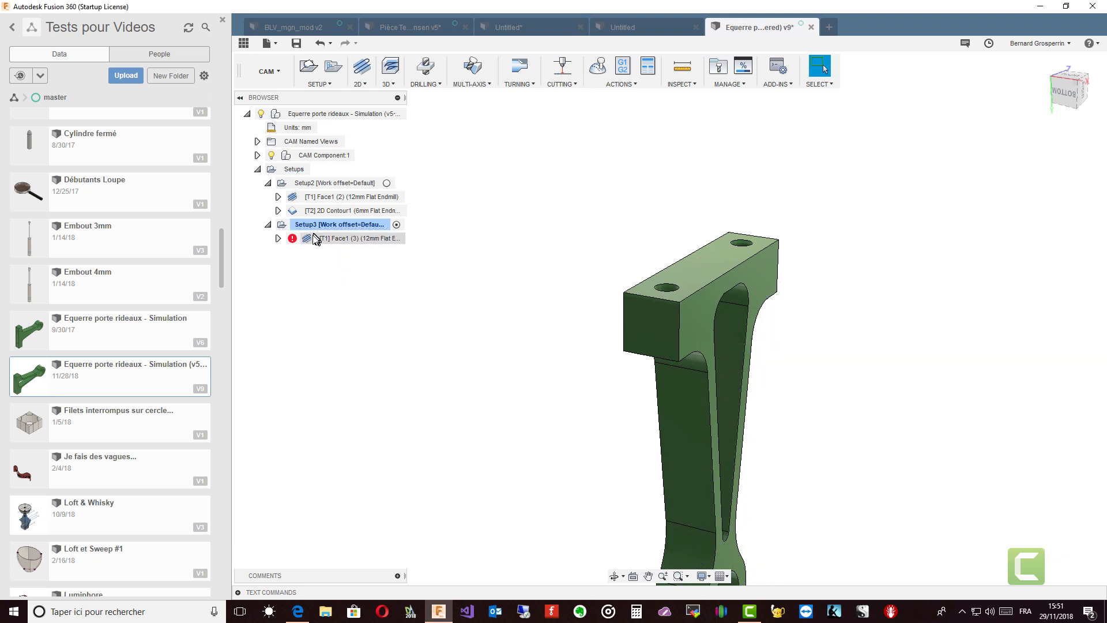
pyautogui.rightClick(322, 240)
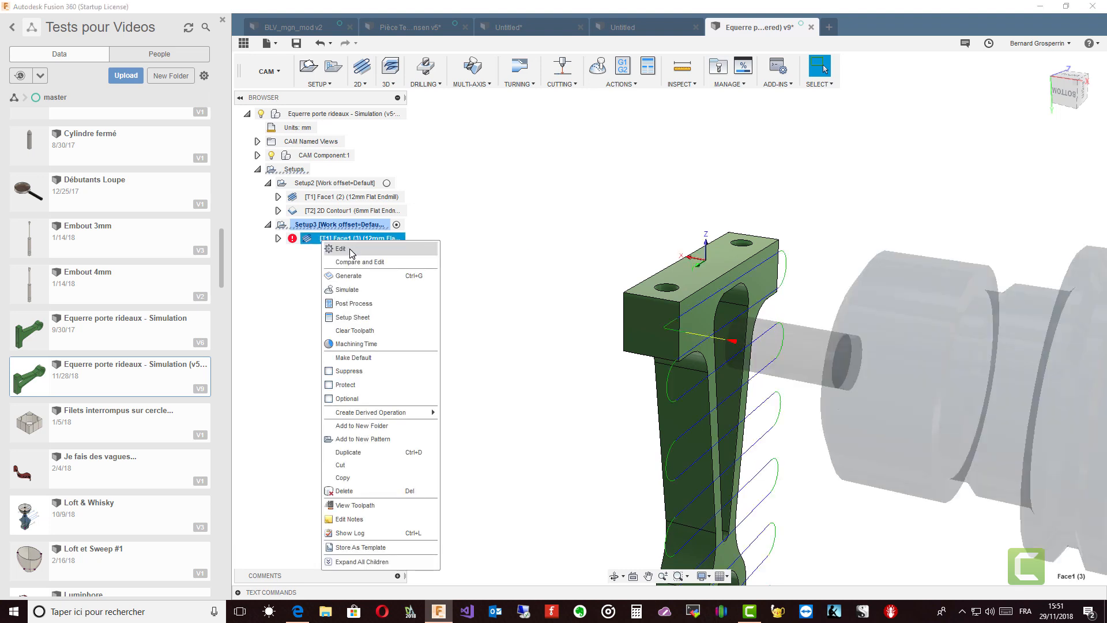
pyautogui.click(350, 249)
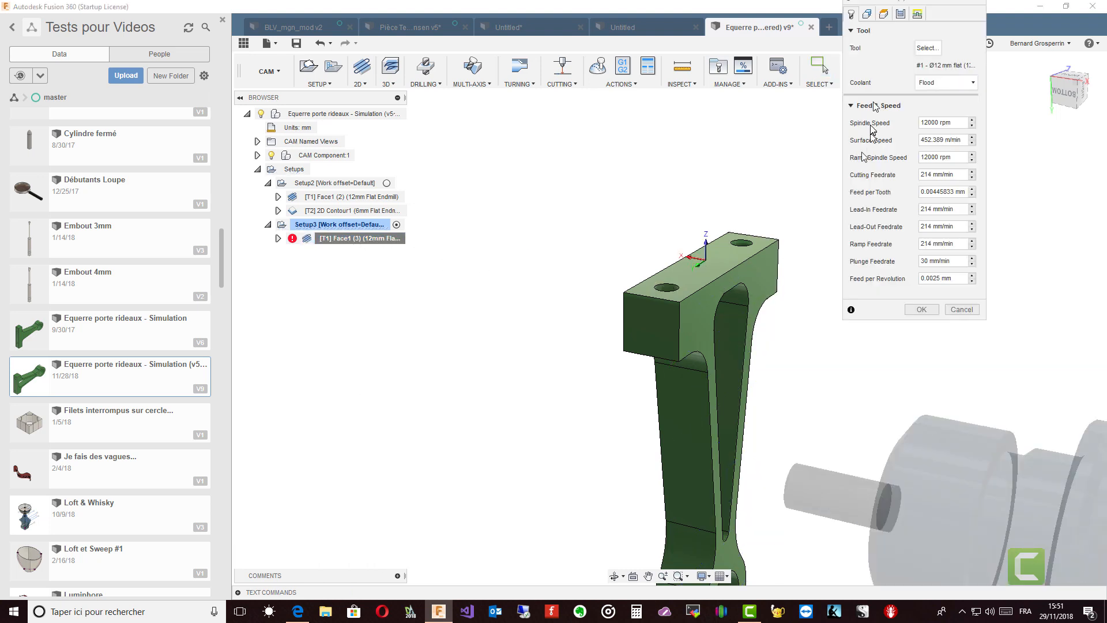
pyautogui.click(867, 14)
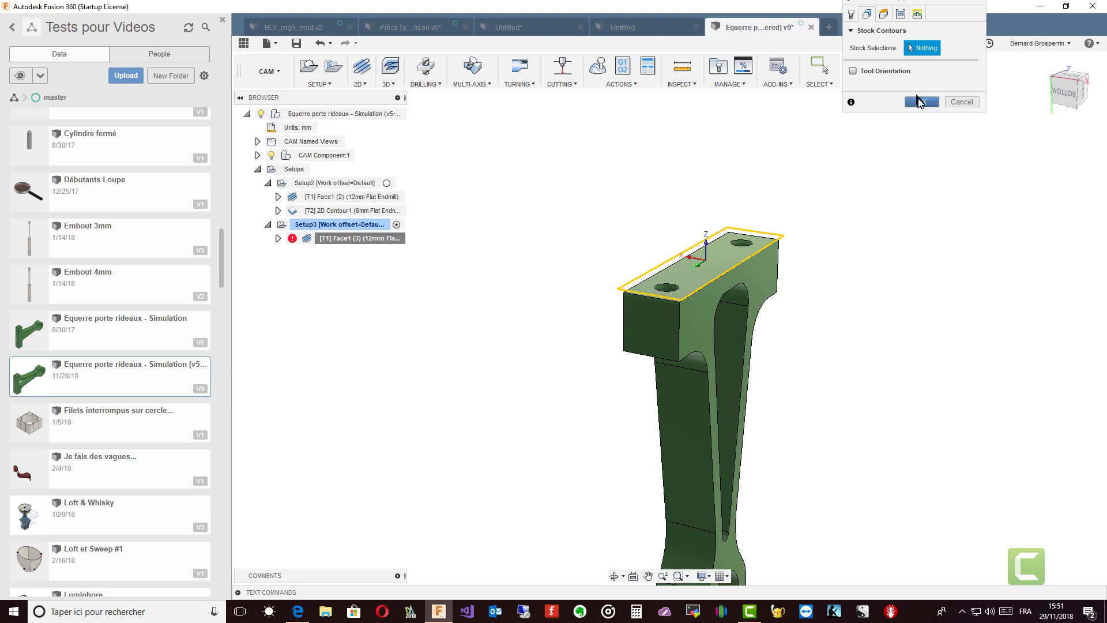
pyautogui.click(920, 101)
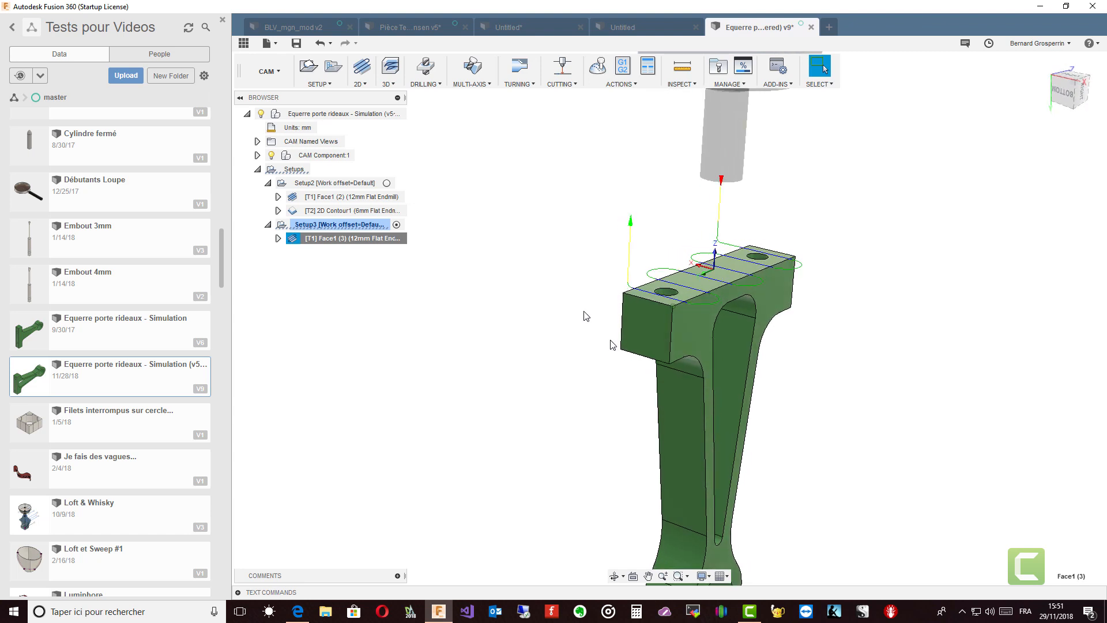
# Create a drilling operation in Setup3 with the Ø4 mm 118° drill from the Metric - Aluminum sample library
pyautogui.click(364, 228)
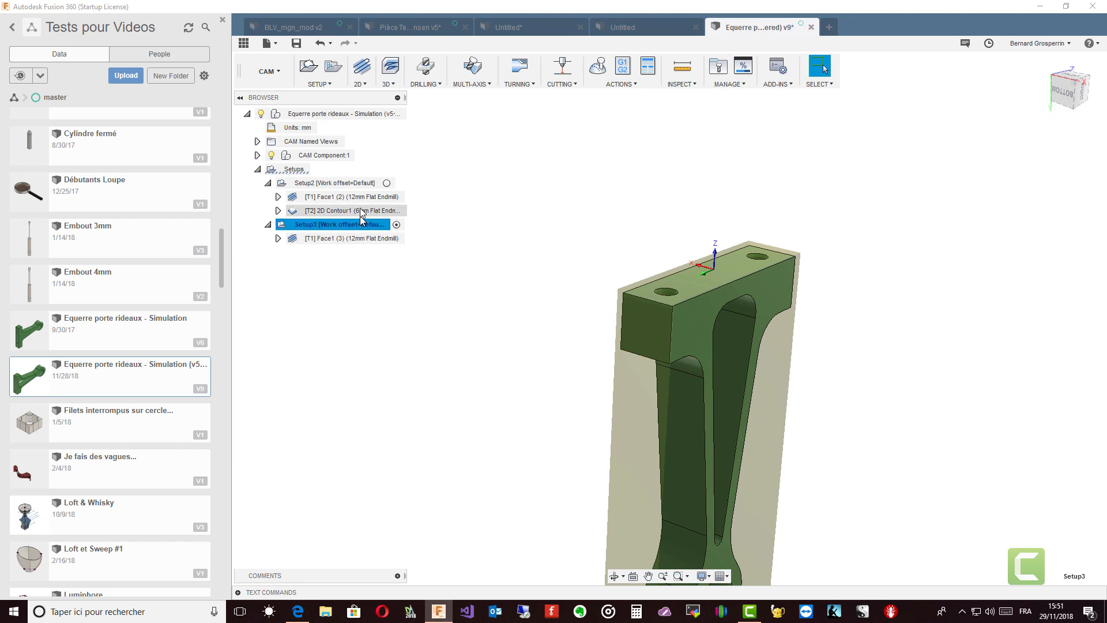
pyautogui.click(364, 85)
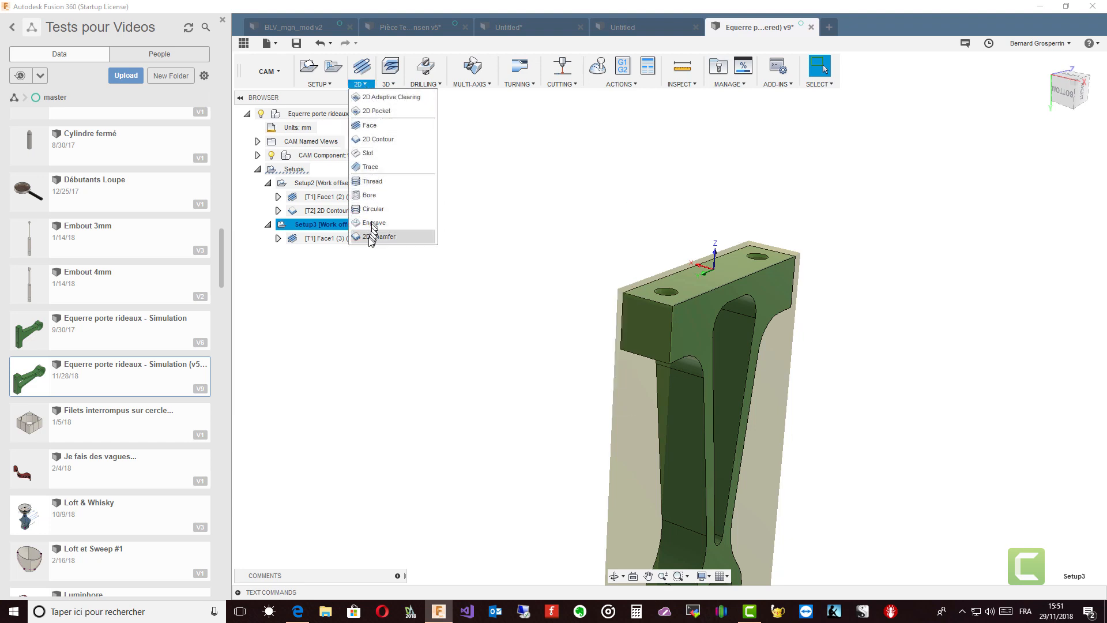
pyautogui.click(431, 86)
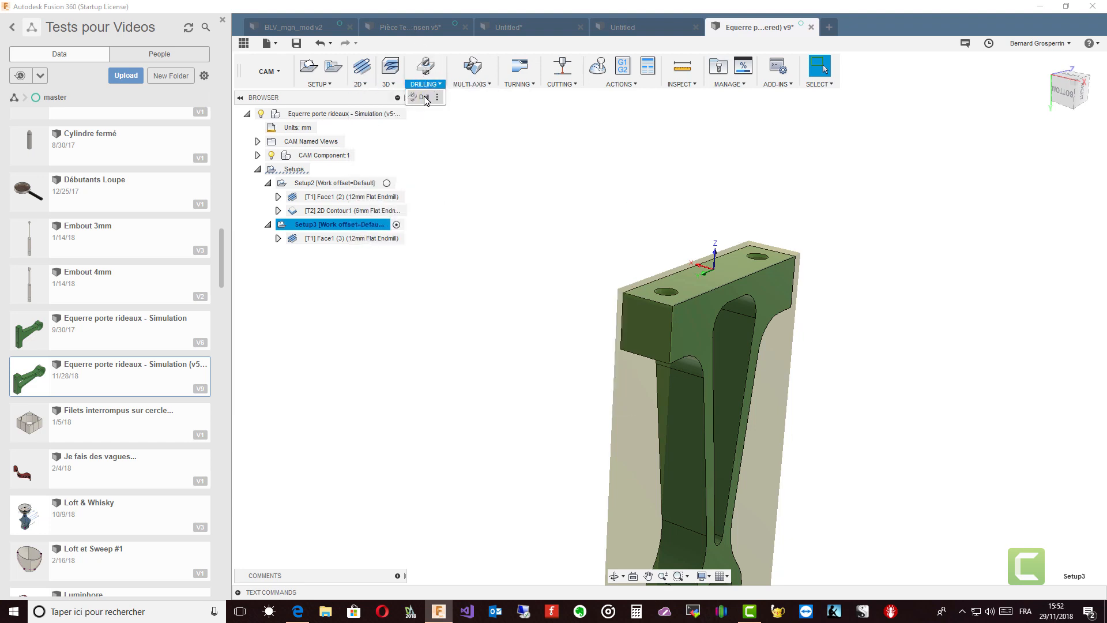
pyautogui.click(425, 97)
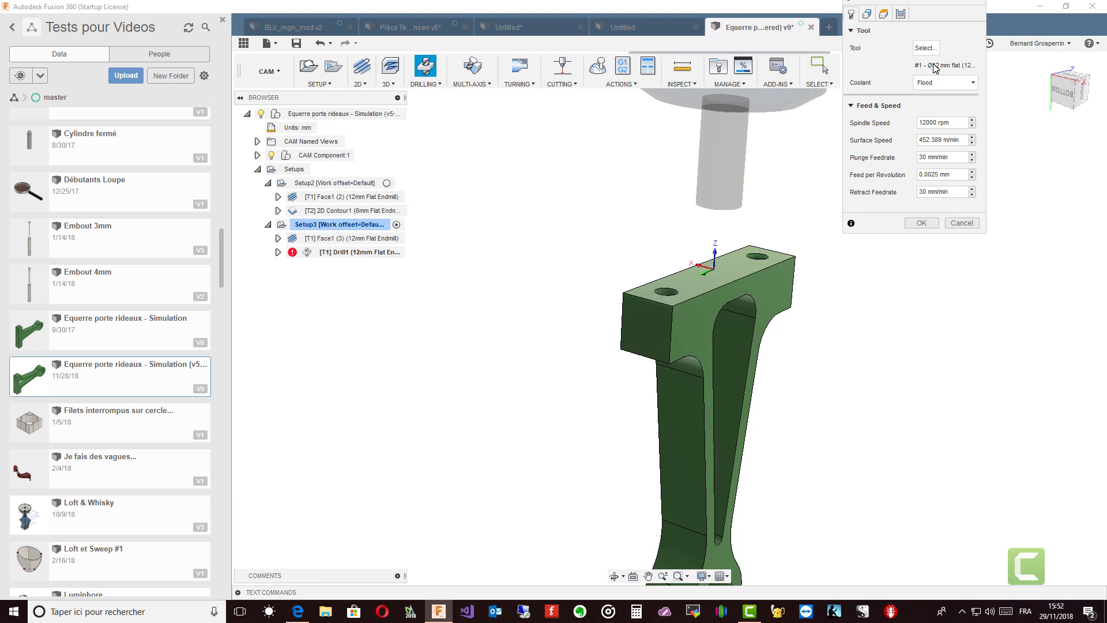
pyautogui.click(926, 48)
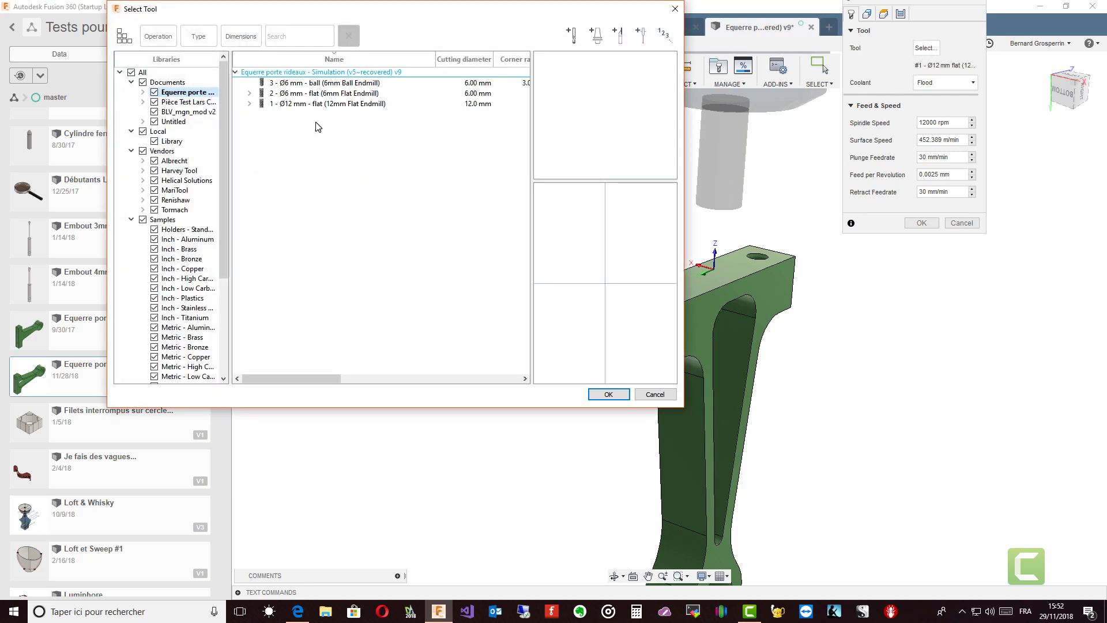
pyautogui.moveTo(221, 250); pyautogui.dragTo(226, 290)
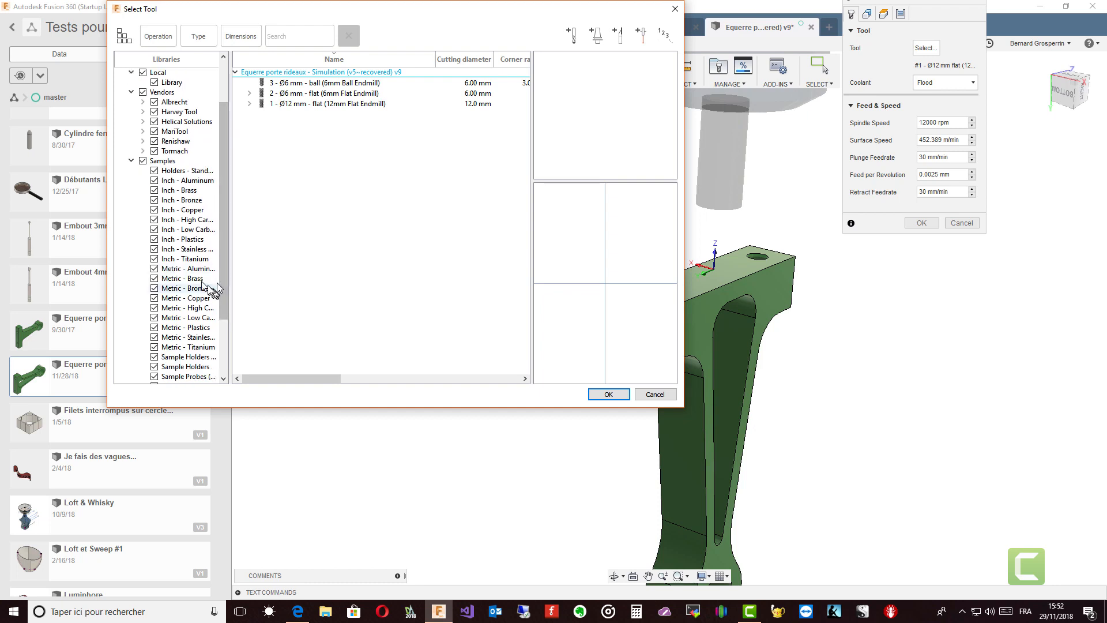
pyautogui.click(188, 269)
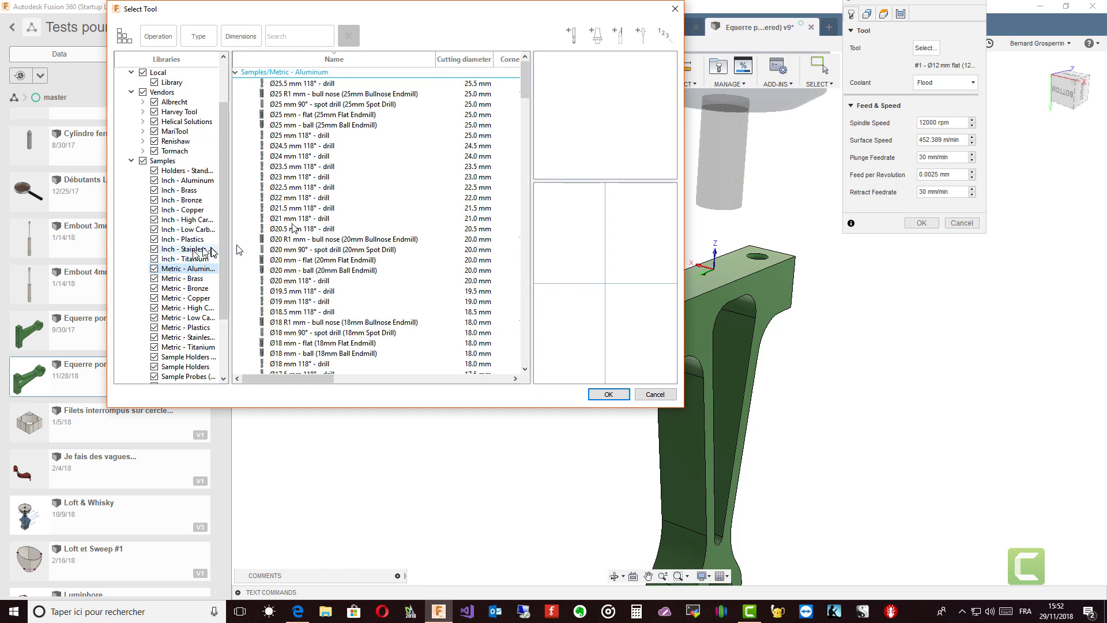
pyautogui.scroll(-13, 297, 317)
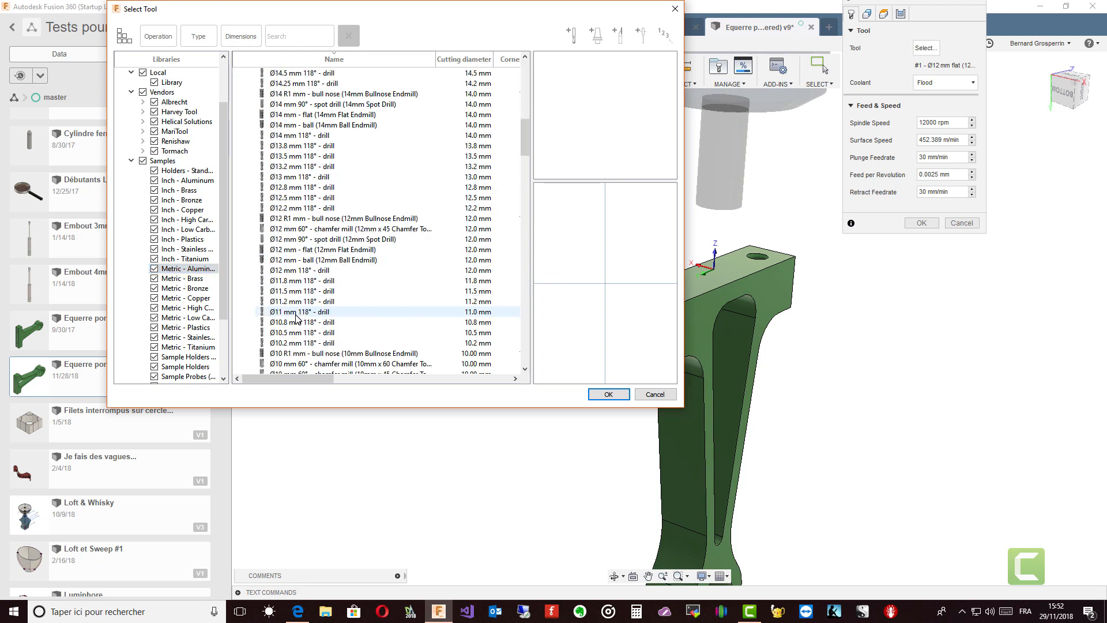
pyautogui.scroll(-5, 296, 318)
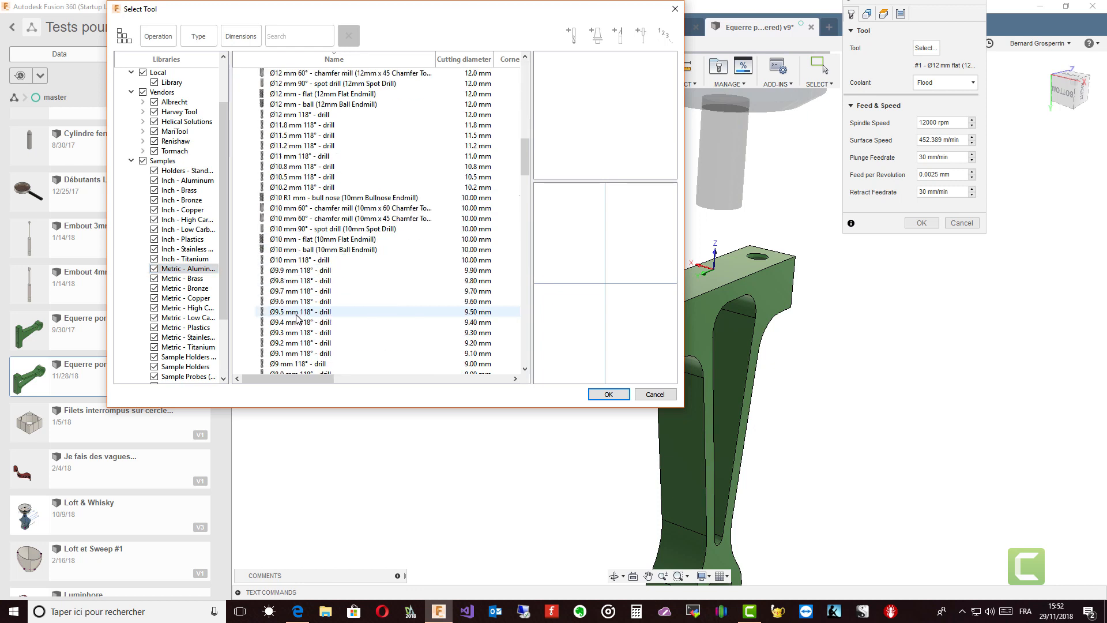
pyautogui.scroll(-20, 296, 317)
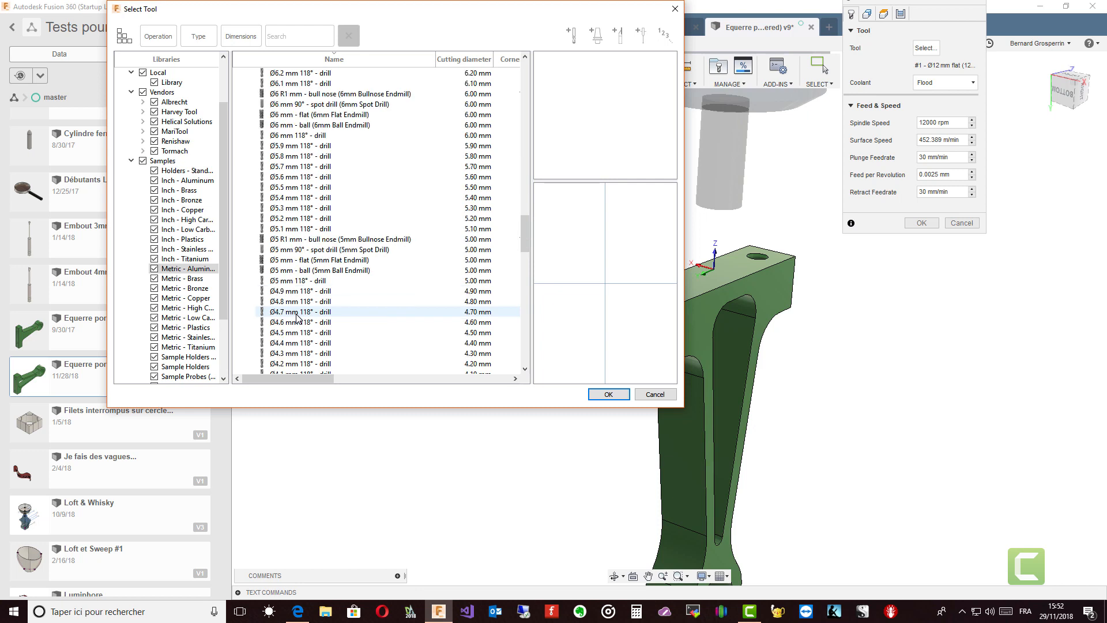
pyautogui.scroll(-5, 297, 317)
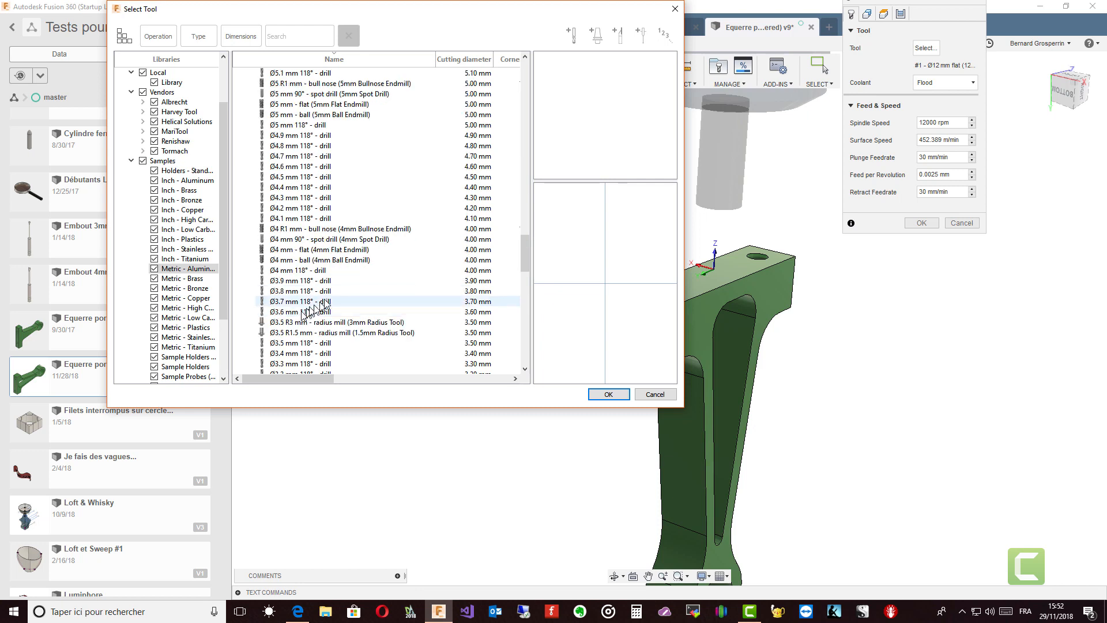
pyautogui.click(283, 272)
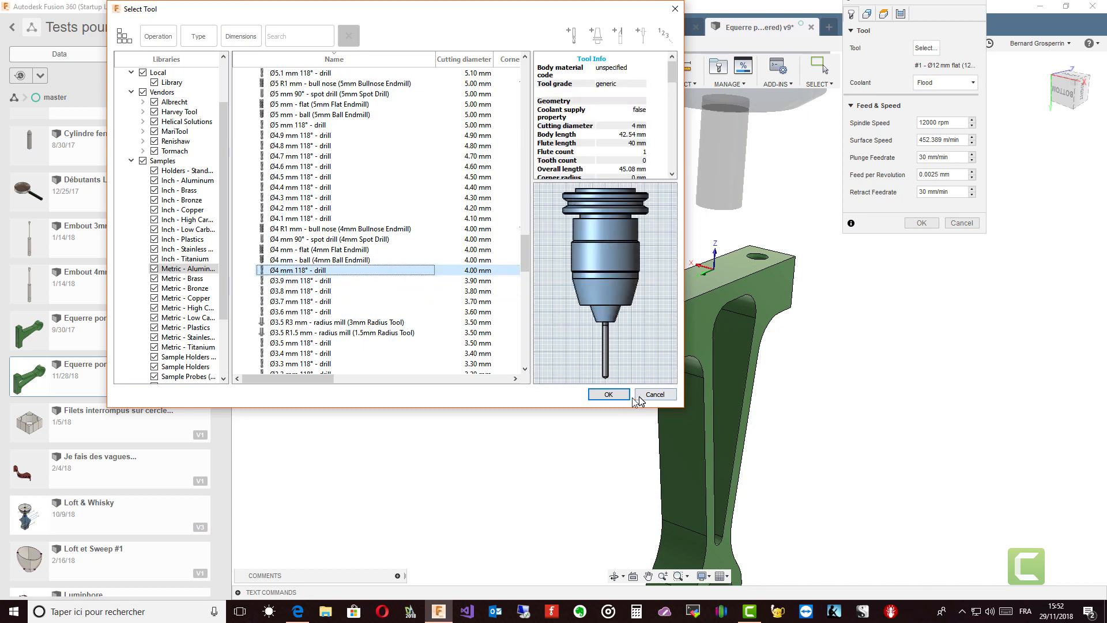
pyautogui.click(609, 394)
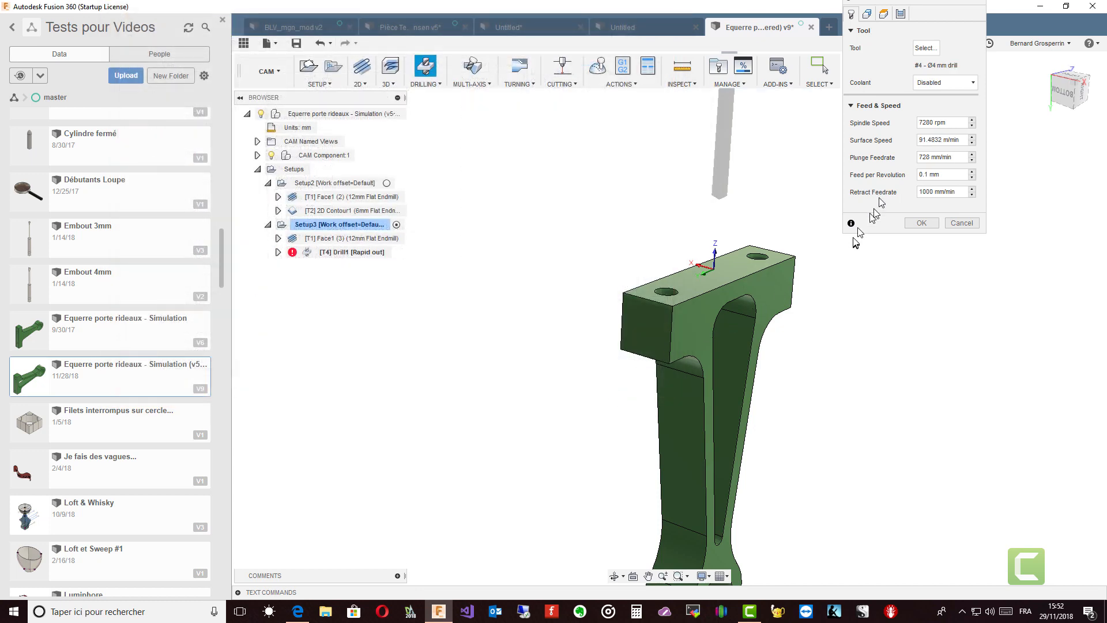
# Select the cylindrical faces of the two holes in the bracket's end face as the drilling geometry
pyautogui.click(868, 15)
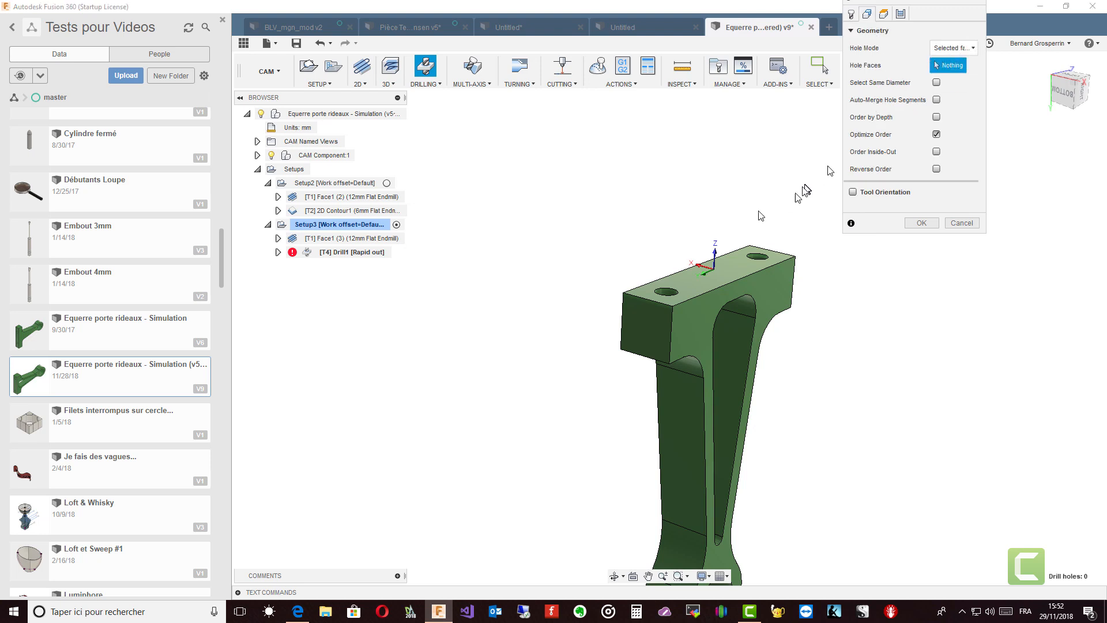
pyautogui.click(677, 297)
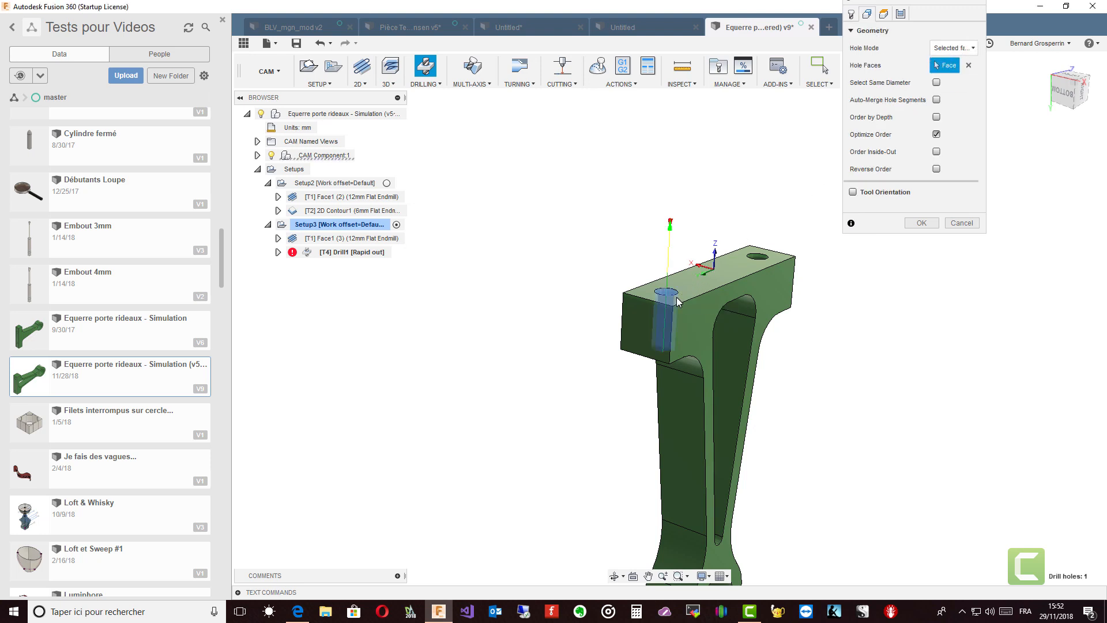
pyautogui.click(768, 263)
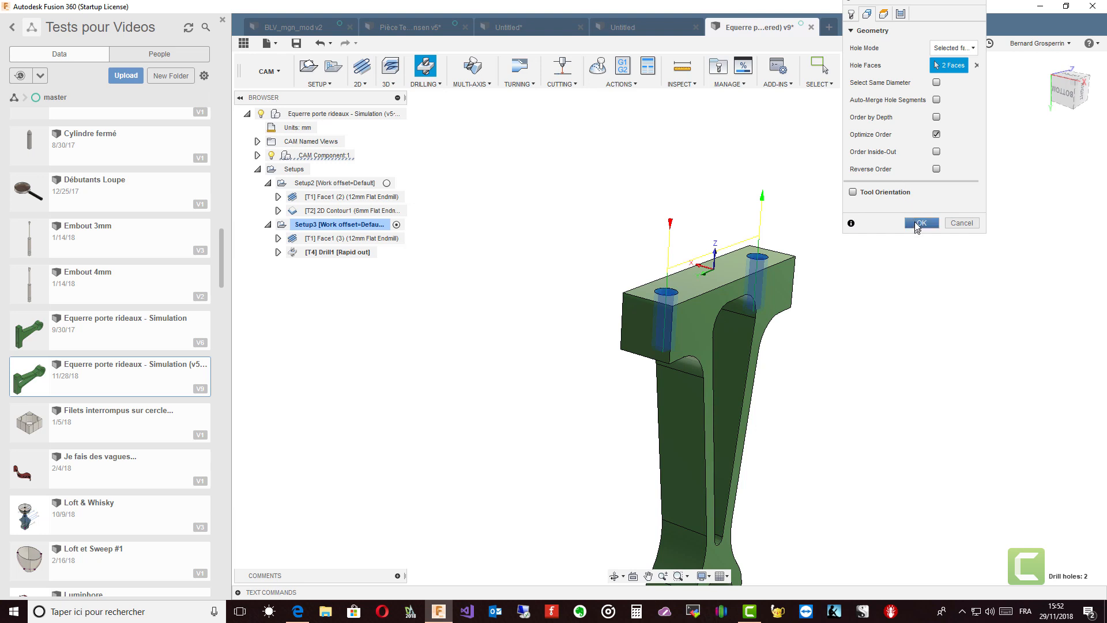
# Keep the drilling bottom height referenced to the hole bottom, give it a negative offset, and finish the operation
pyautogui.click(885, 15)
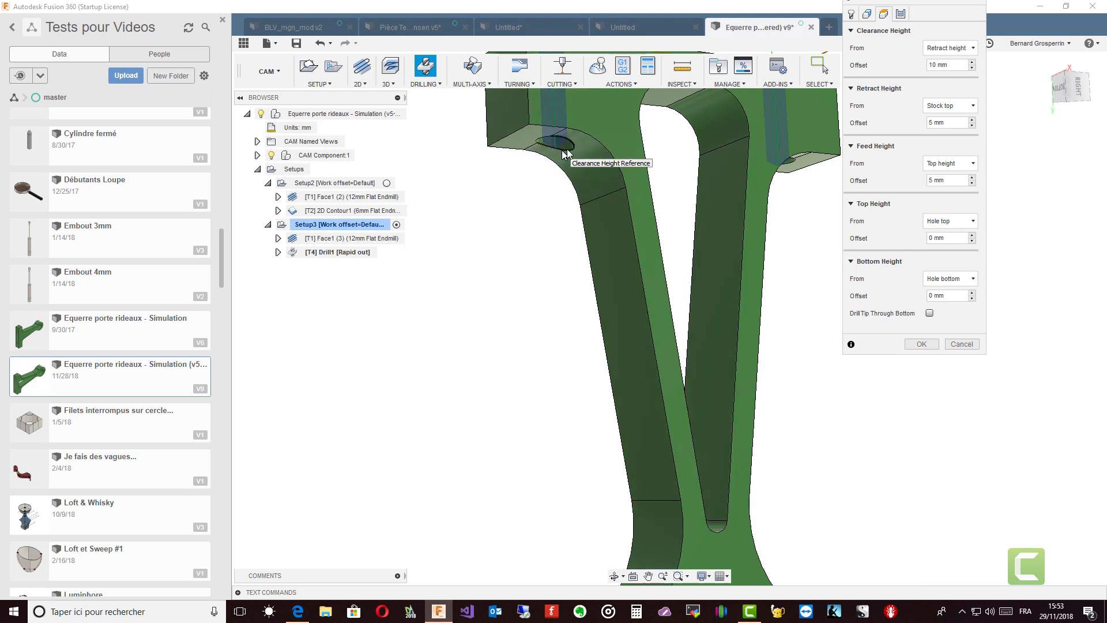
pyautogui.click(974, 280)
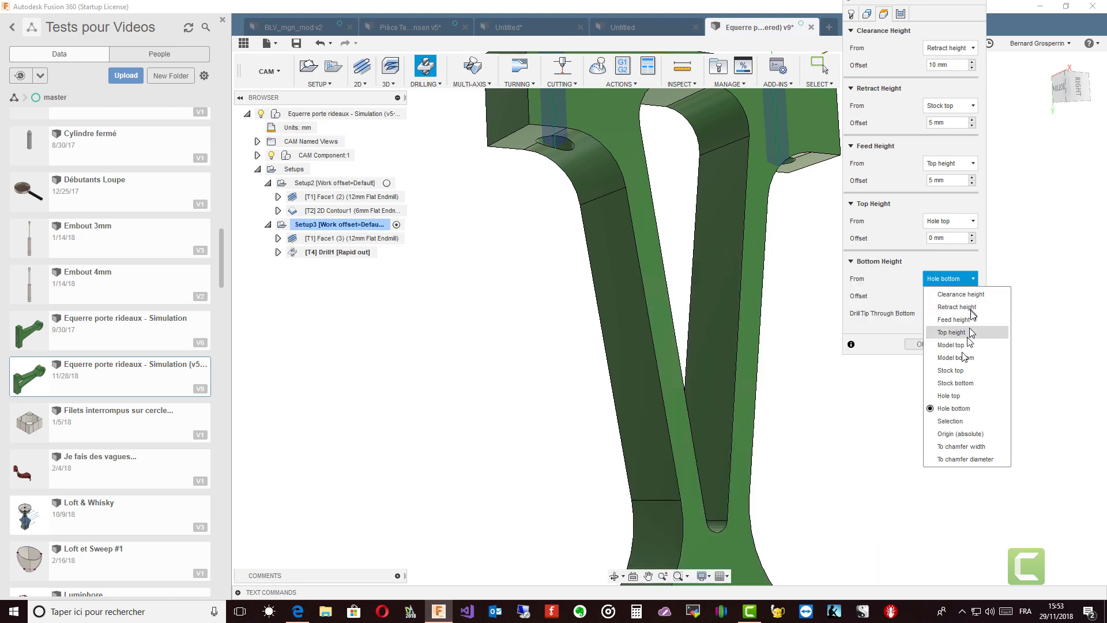
pyautogui.click(960, 408)
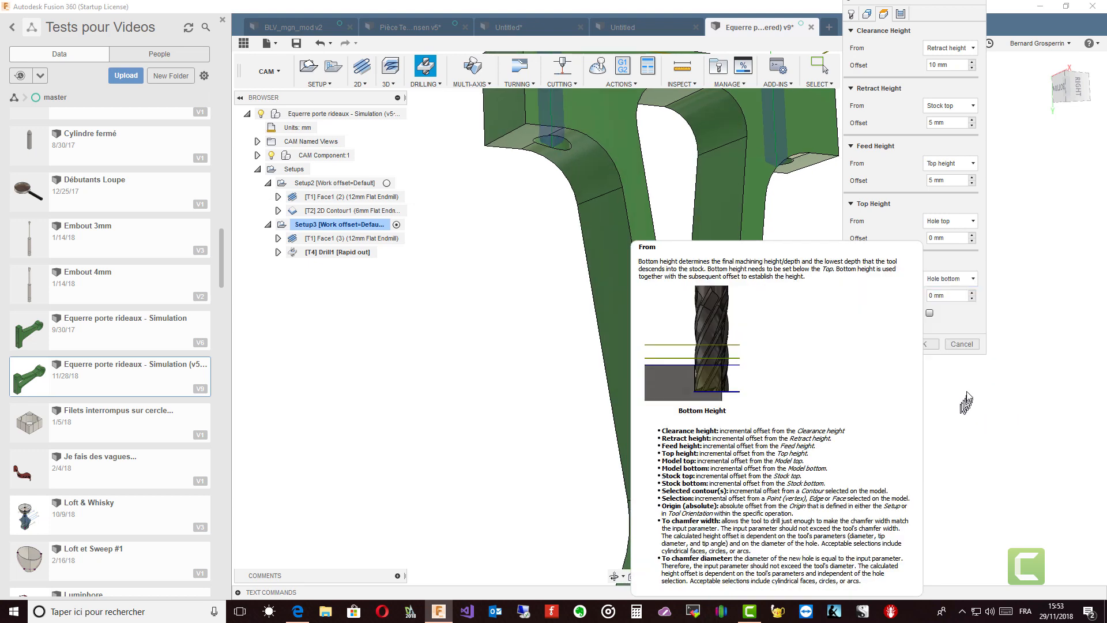
pyautogui.click(954, 296)
pyautogui.moveTo(954, 295); pyautogui.dragTo(886, 299)
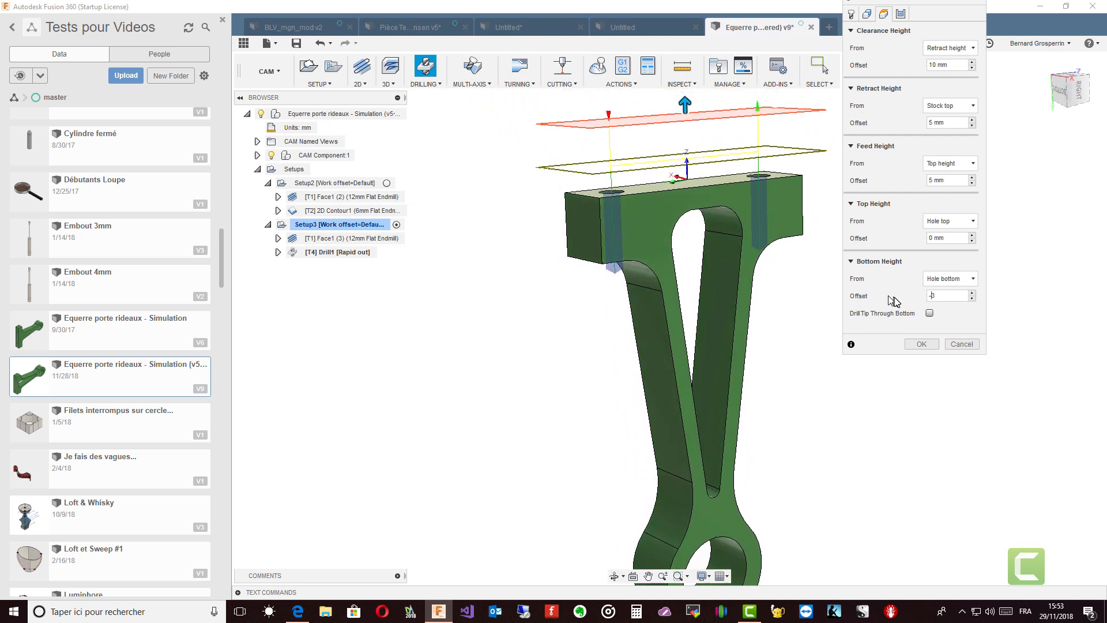
pyautogui.click(922, 346)
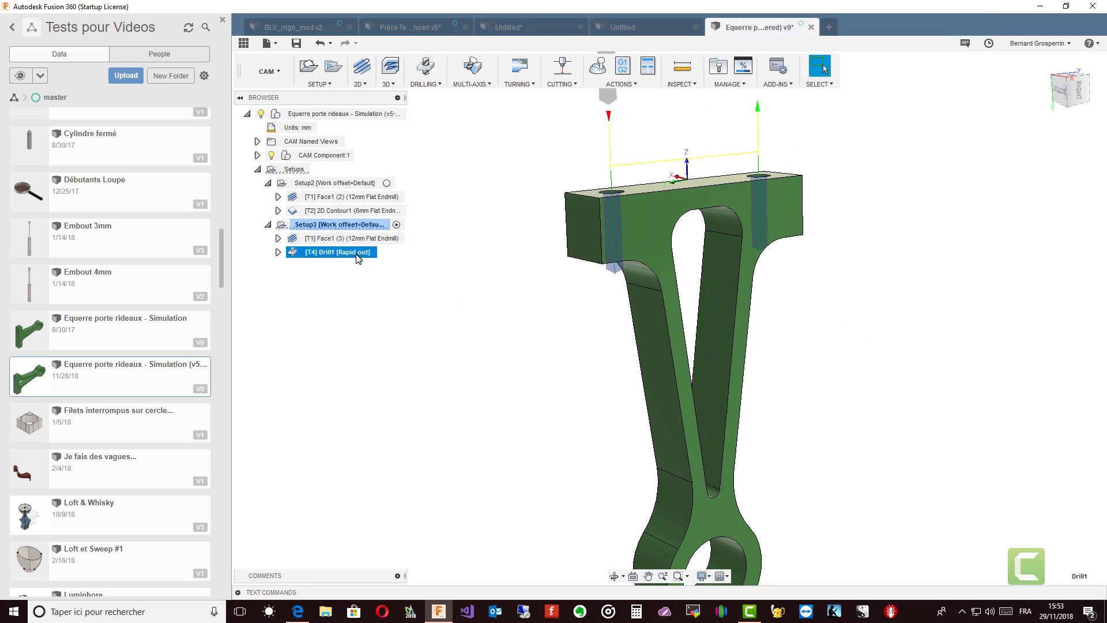
# Simulate Setup3's facing and drilling on the stock, and close the simulation when it is done
pyautogui.rightClick(367, 226)
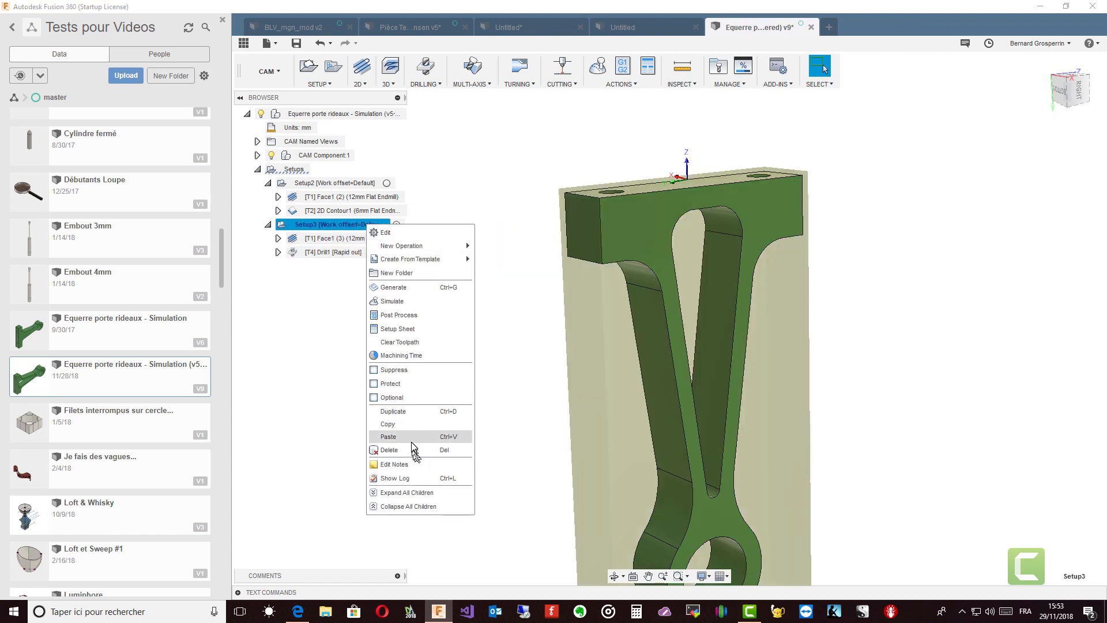
pyautogui.click(393, 300)
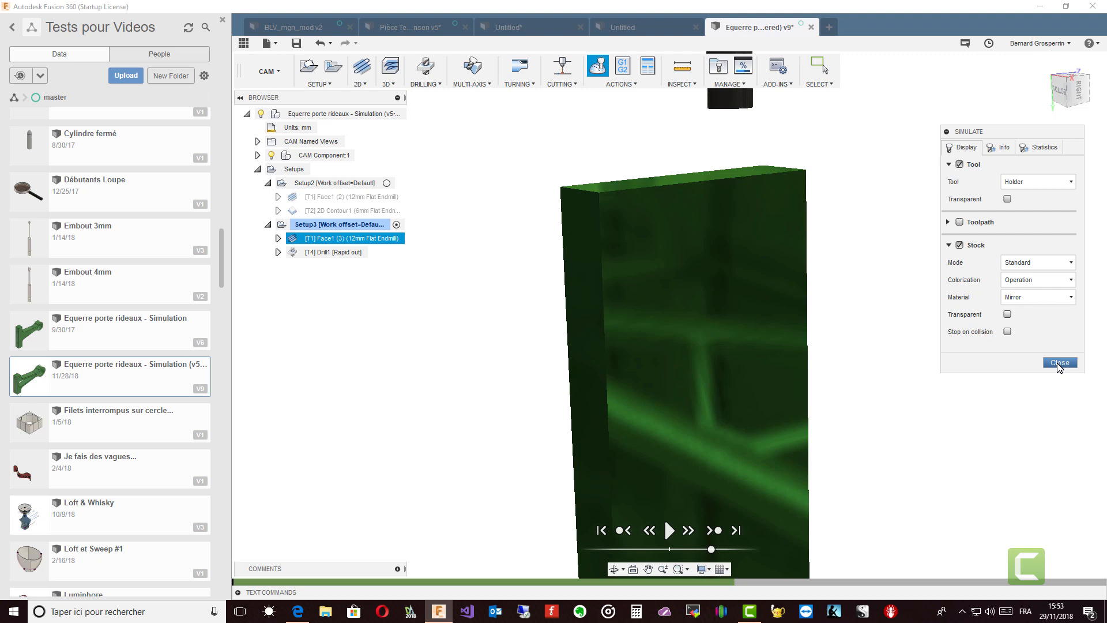
pyautogui.click(669, 530)
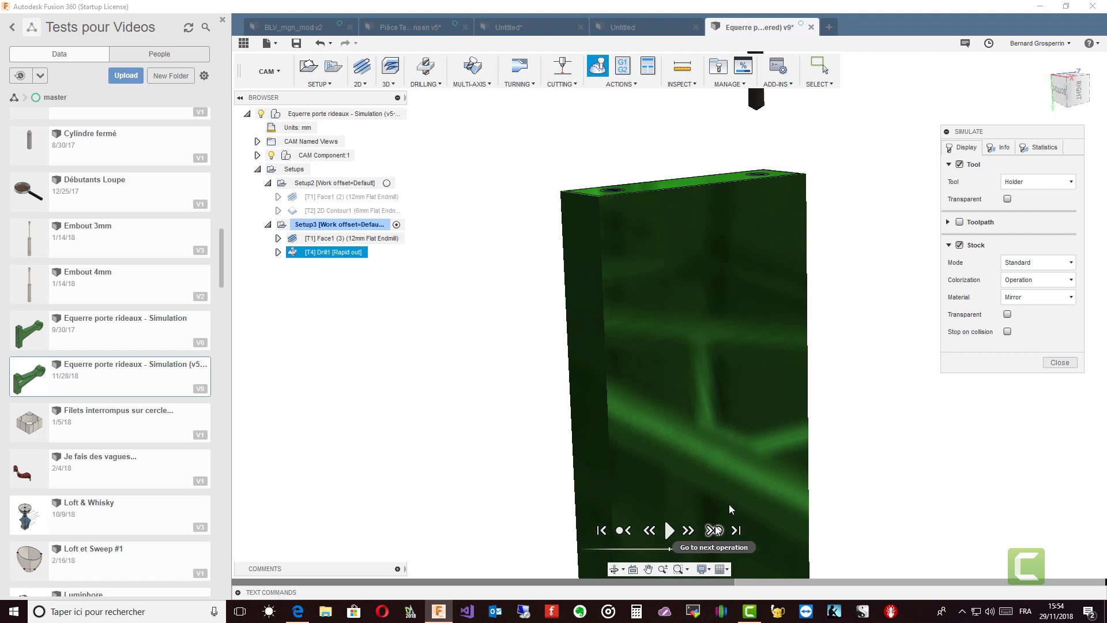
pyautogui.click(1060, 362)
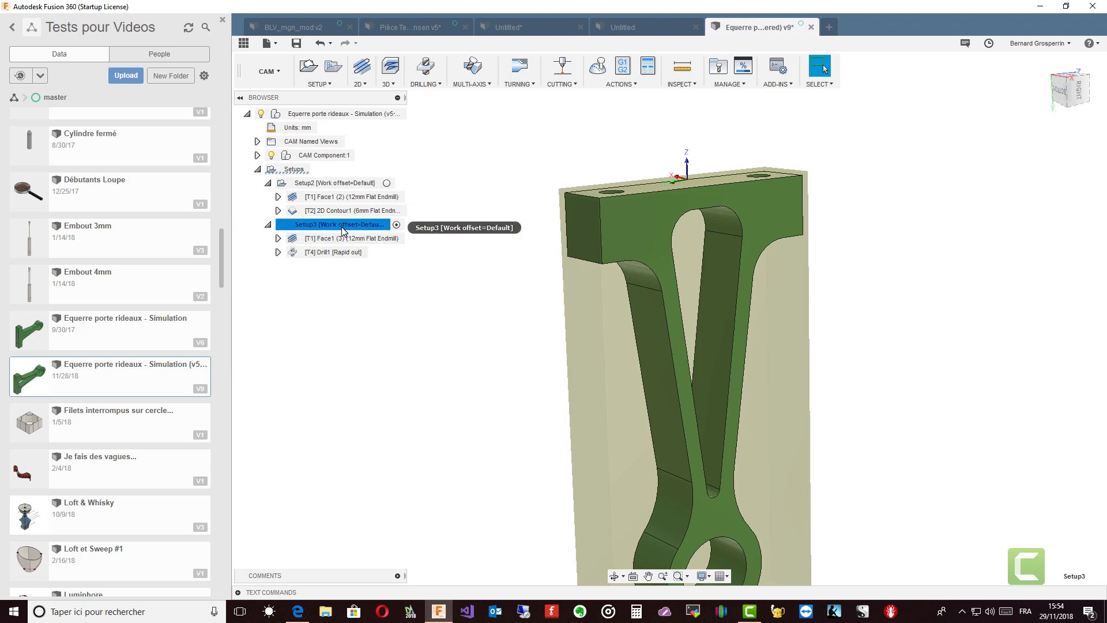
# Edit Setup3 so its stock mode is From solid, with the bracket body and component selected as the stock solid
pyautogui.click(366, 306)
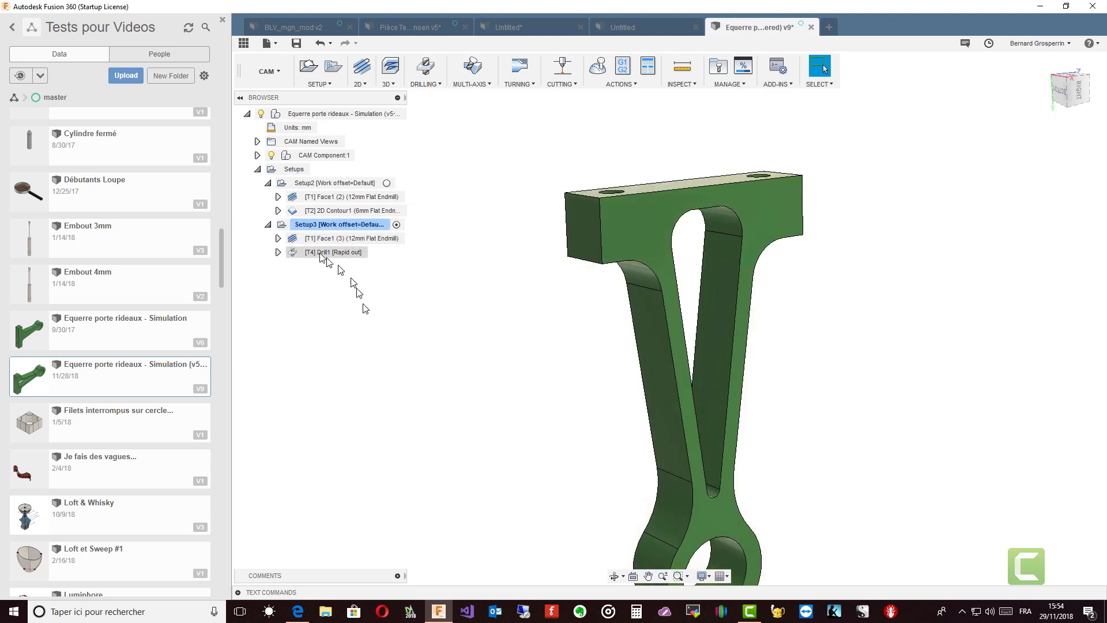
pyautogui.rightClick(319, 228)
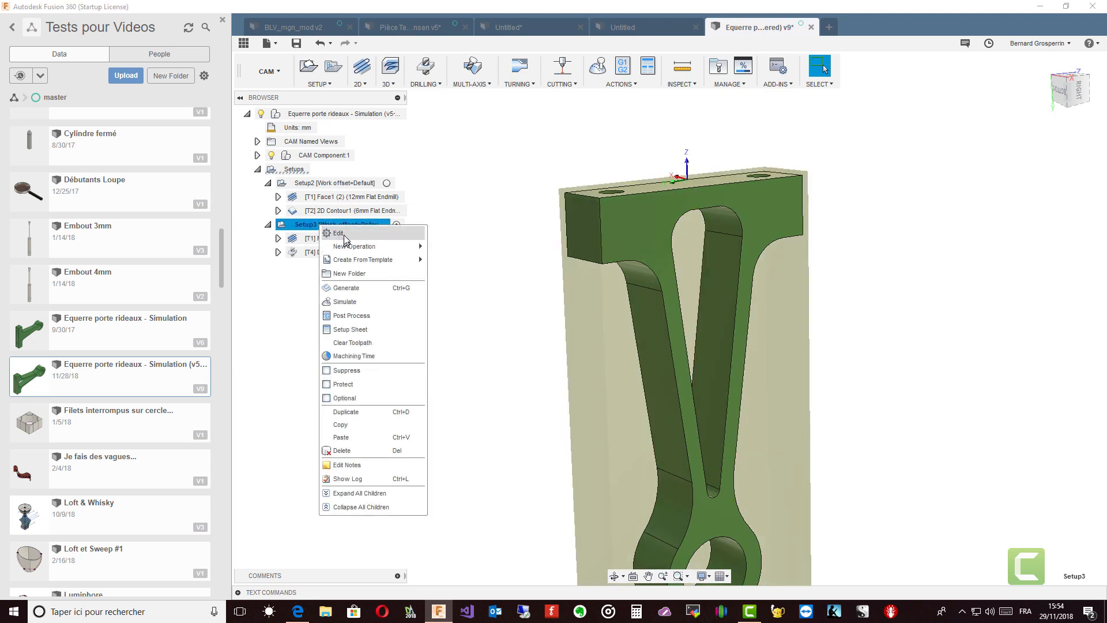
pyautogui.click(338, 233)
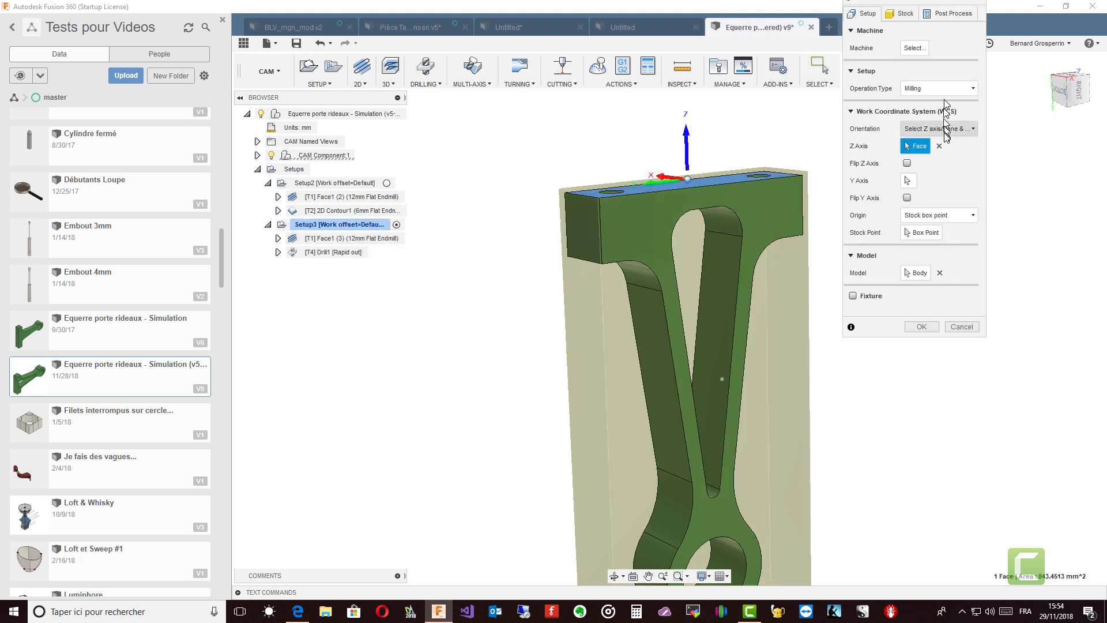
pyautogui.click(903, 14)
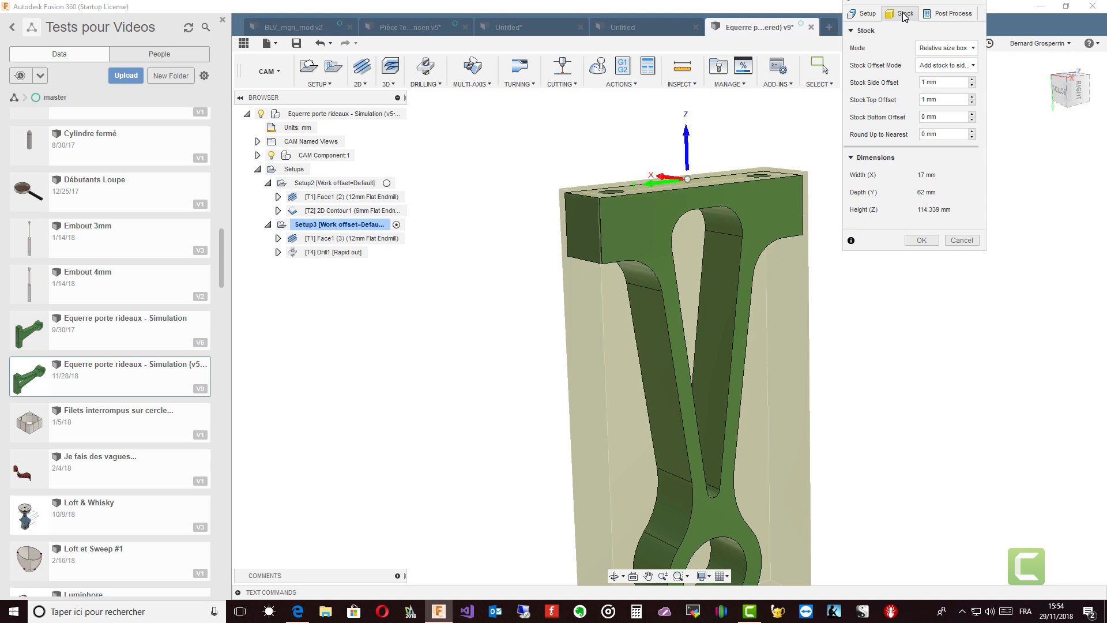
pyautogui.click(972, 48)
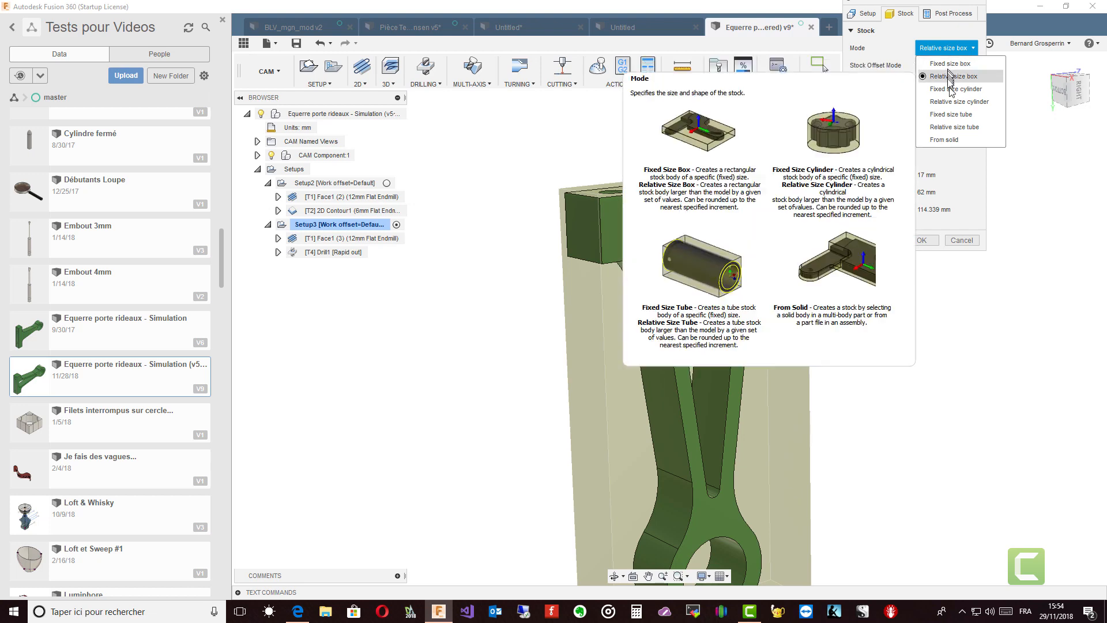
pyautogui.click(945, 140)
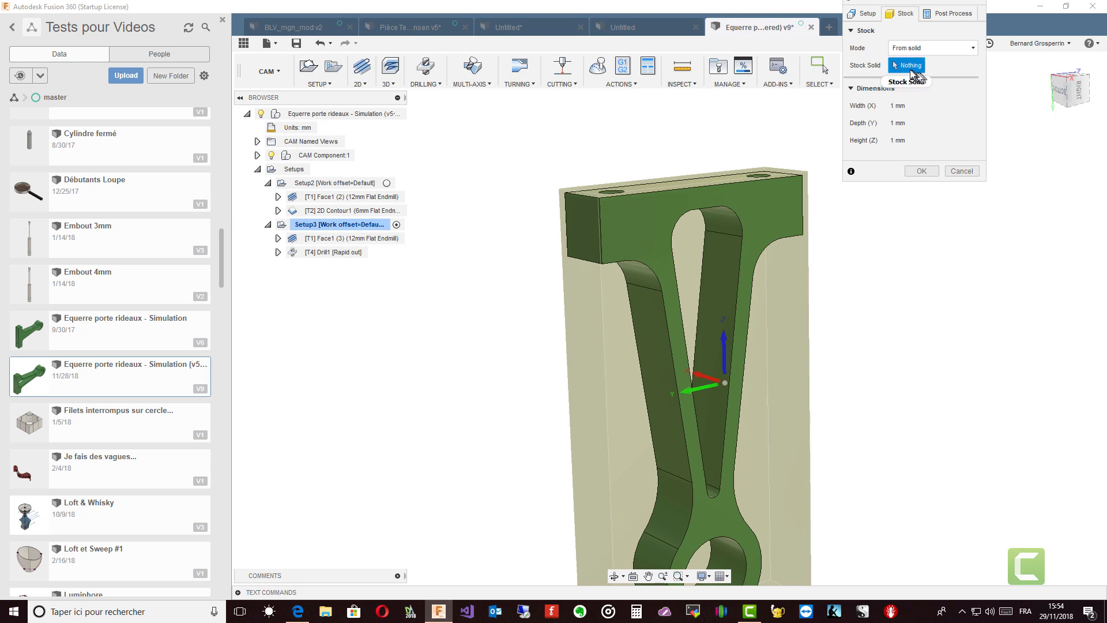
pyautogui.click(779, 218)
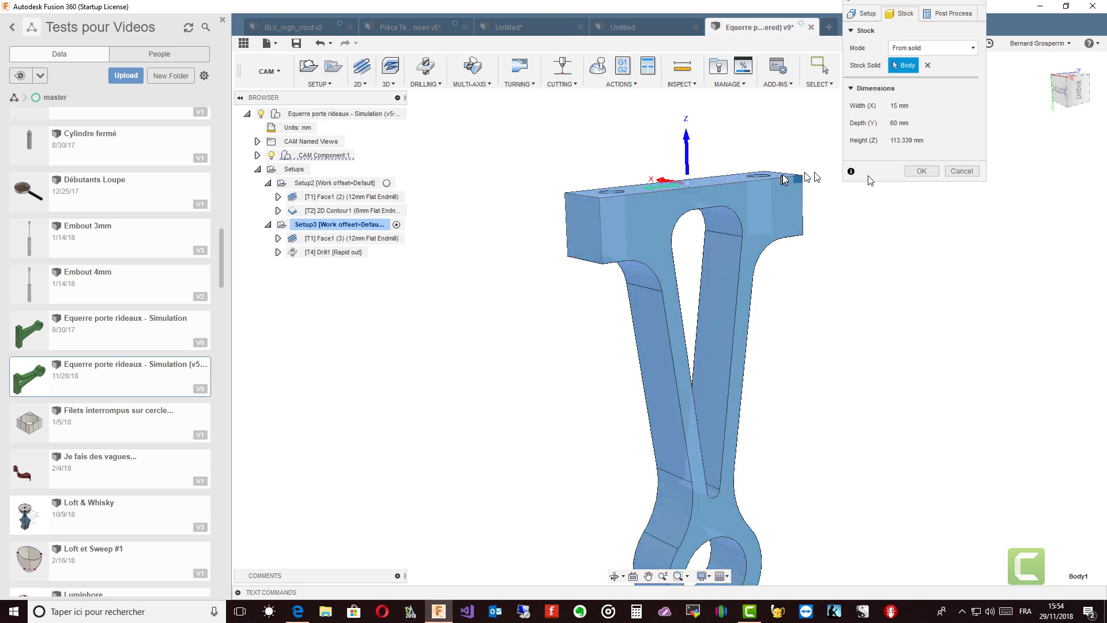
pyautogui.click(383, 241)
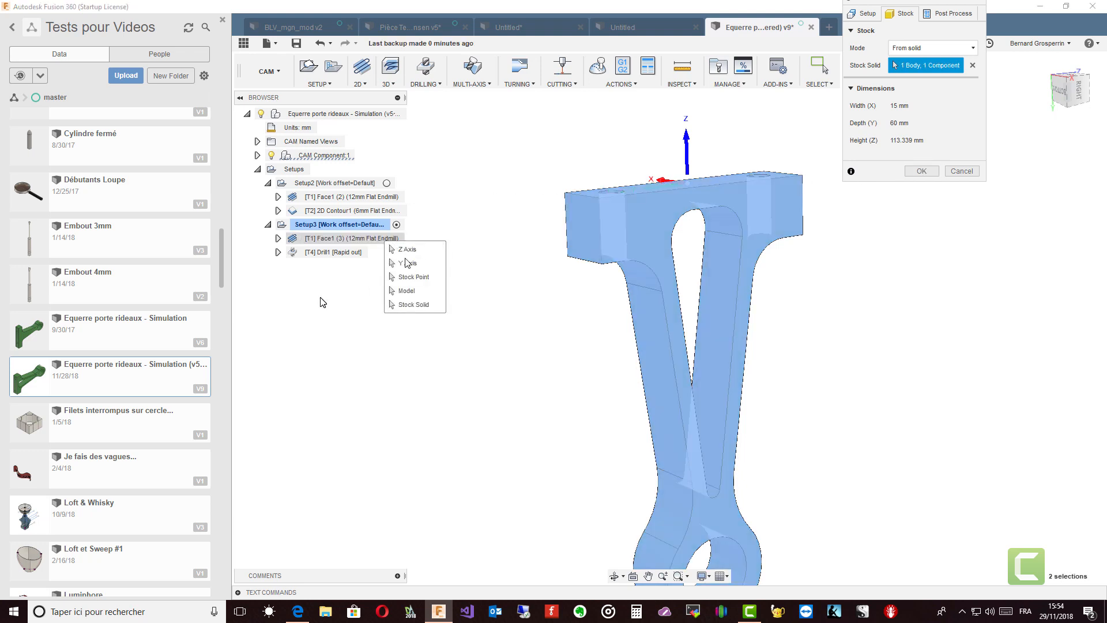
pyautogui.click(921, 171)
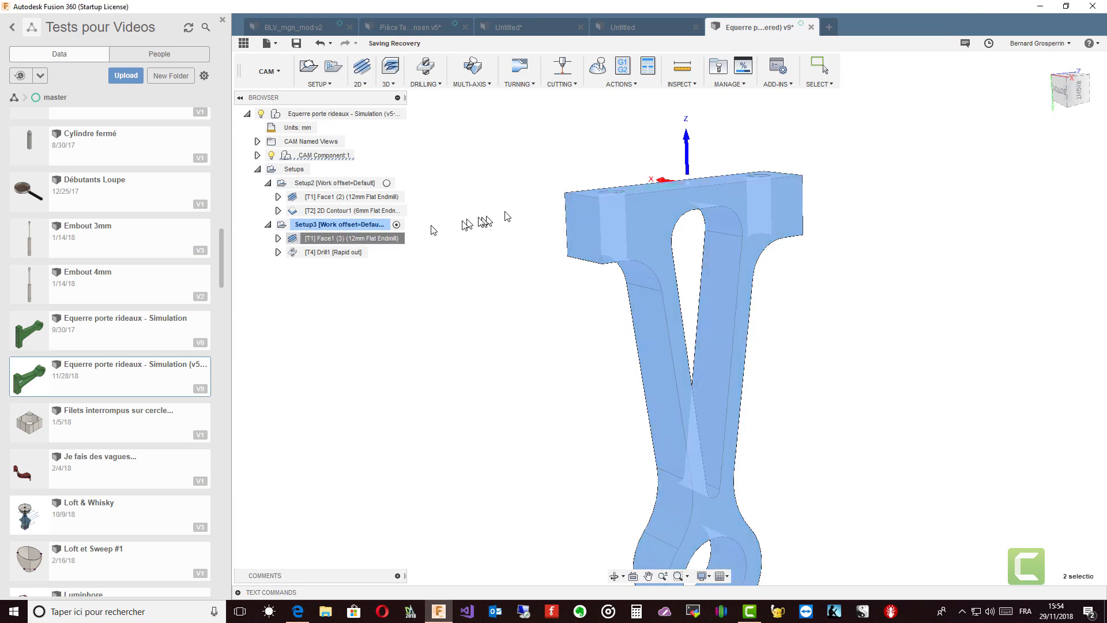
# Delete the Face1 (3) facing operation from Setup3
pyautogui.rightClick(363, 243)
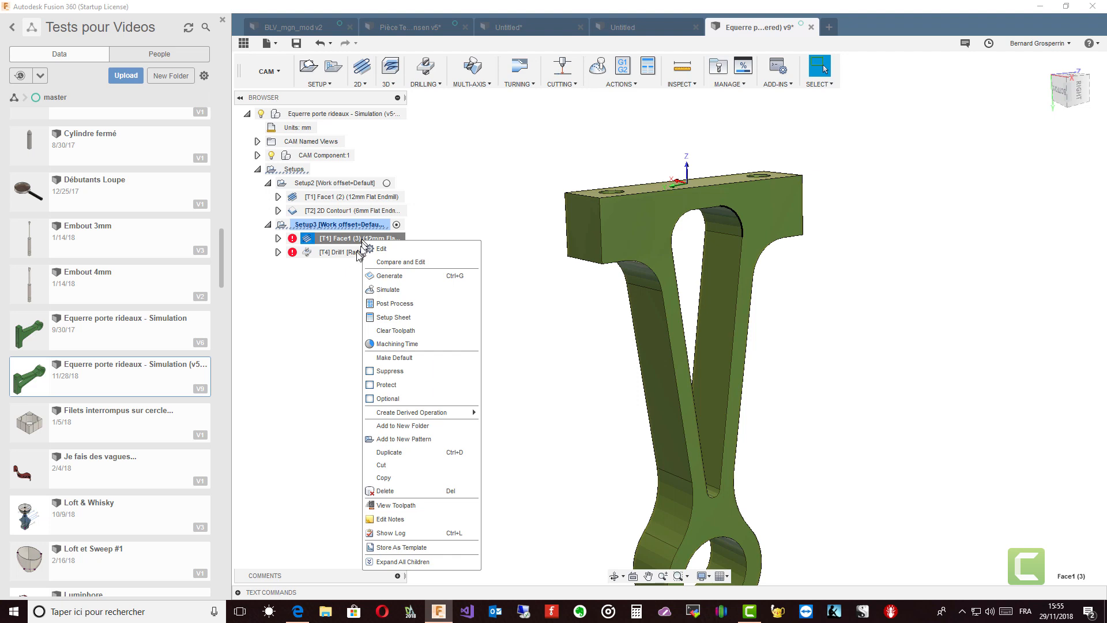
pyautogui.click(385, 492)
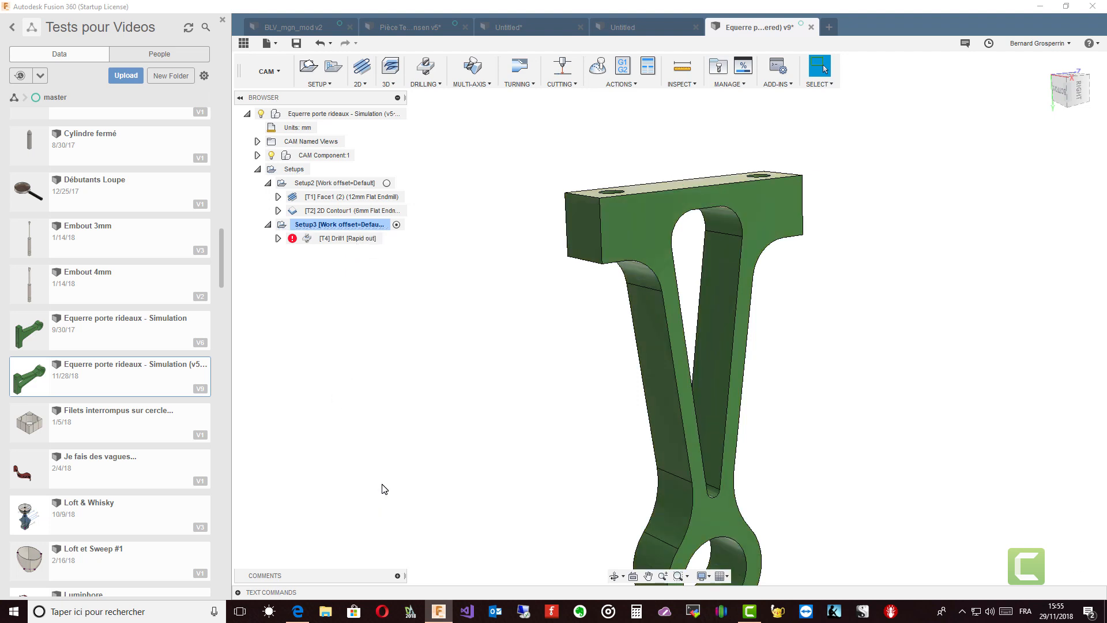
# Simulate the Drill1 operation on Setup3's solid stock, play it through, and close the simulation
pyautogui.rightClick(356, 243)
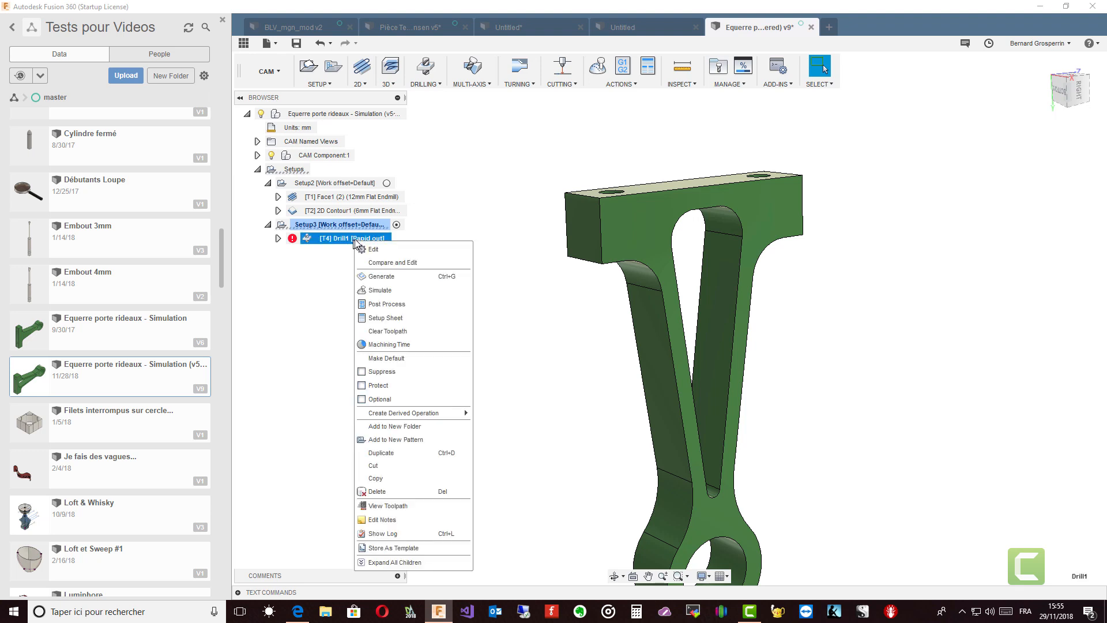
pyautogui.click(379, 291)
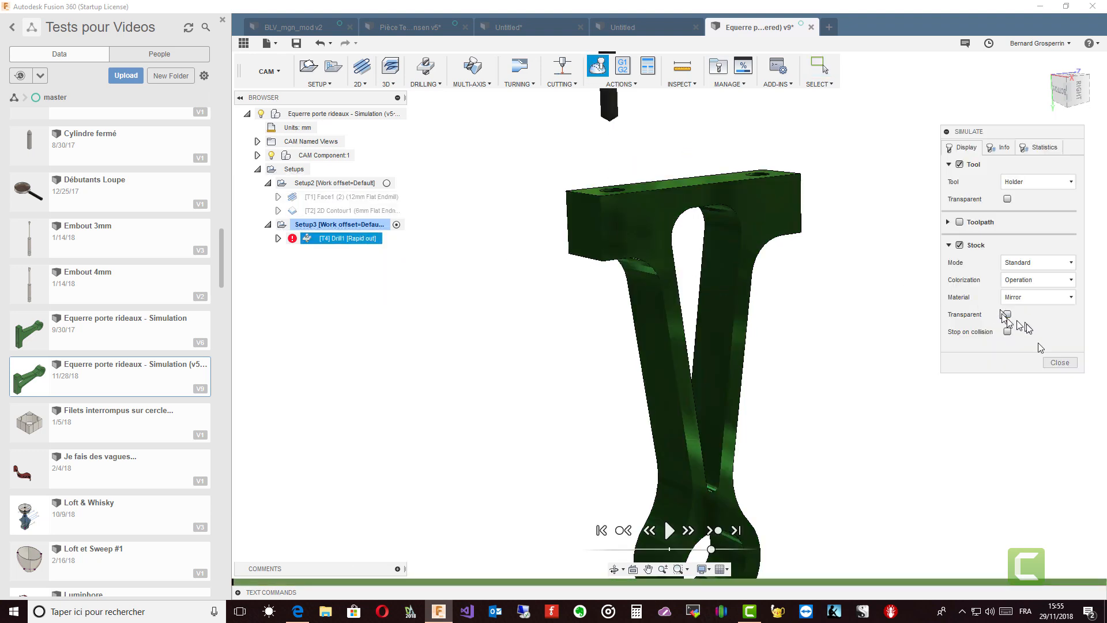
pyautogui.click(1061, 363)
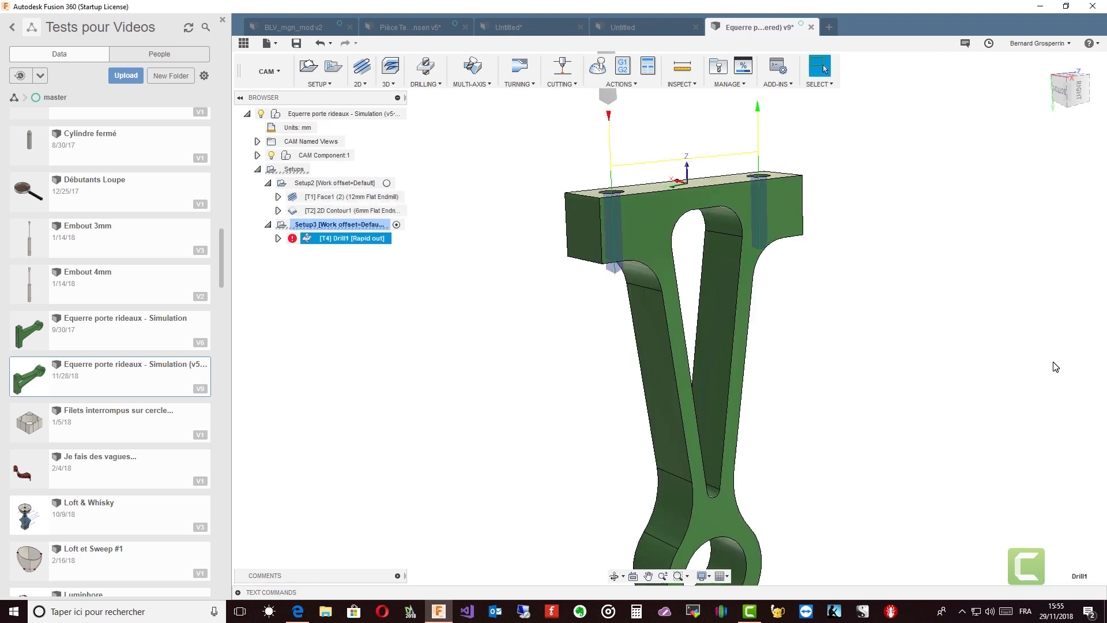
pyautogui.rightClick(366, 242)
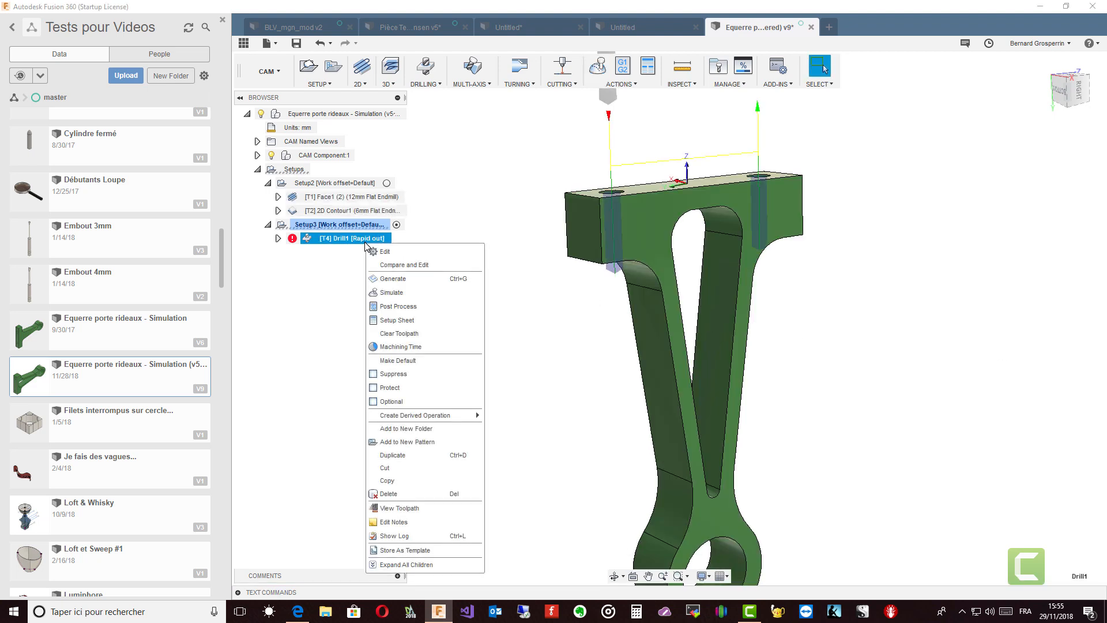
pyautogui.click(381, 293)
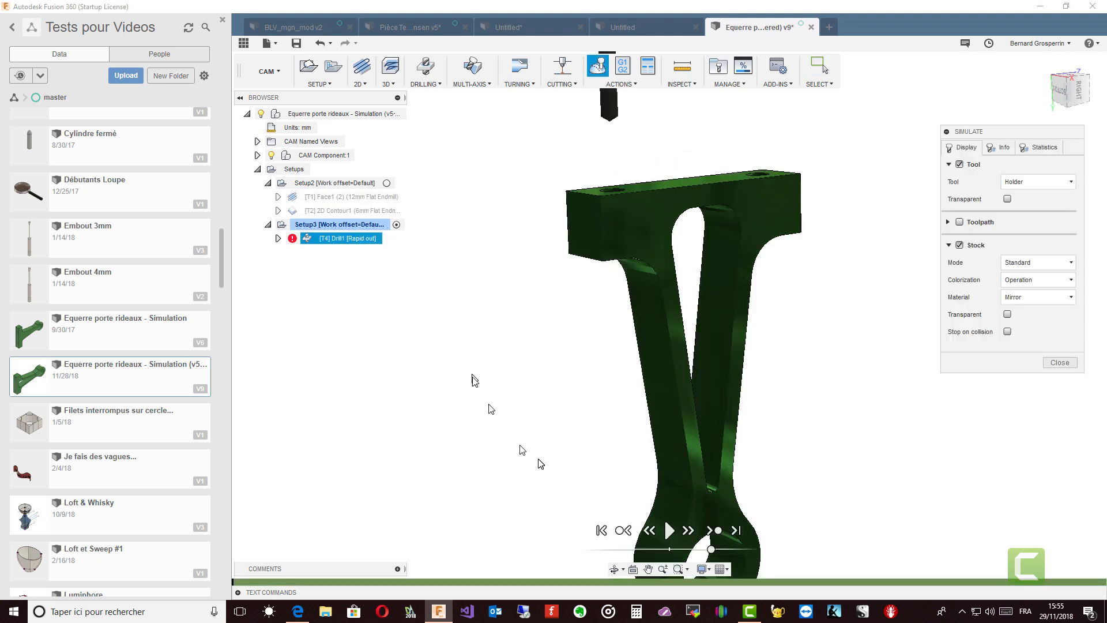
pyautogui.click(669, 530)
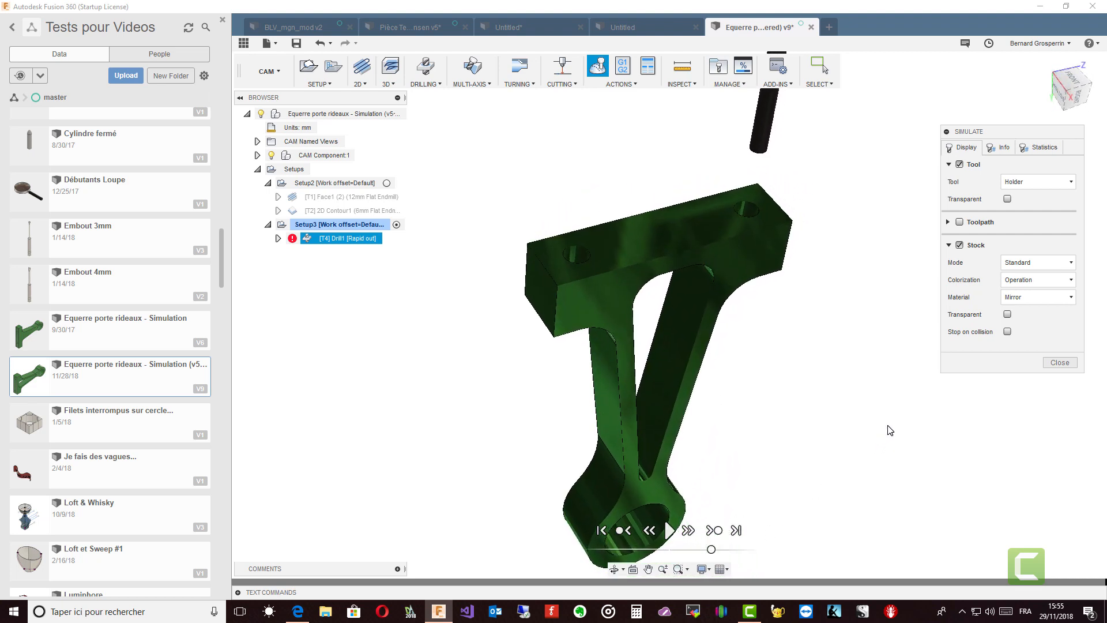
pyautogui.click(1060, 363)
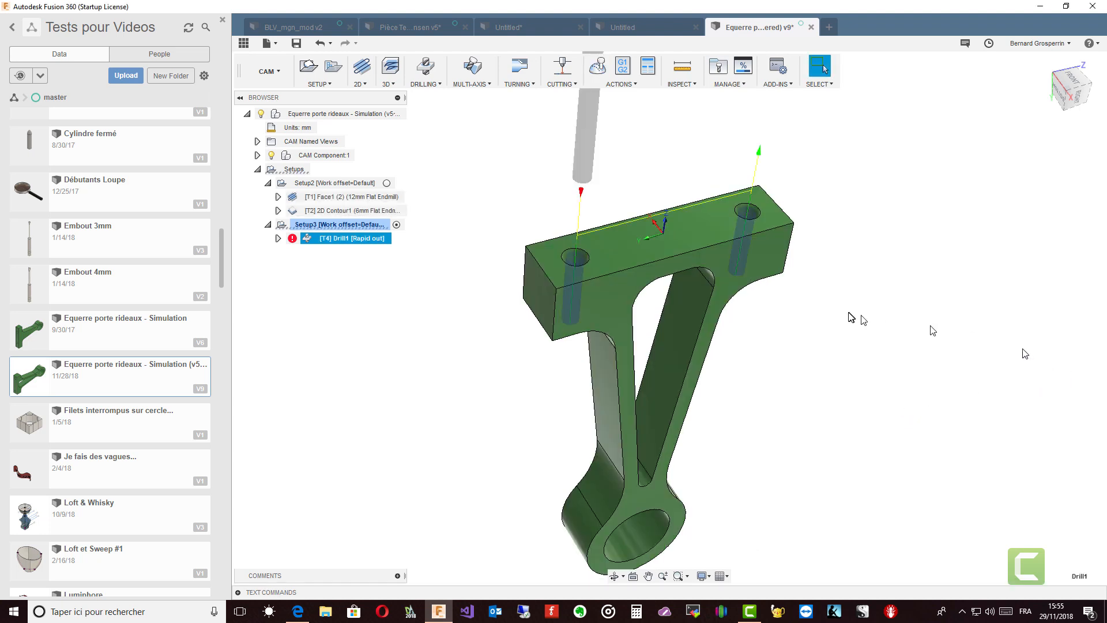
# Check the radius of one end-face hole's edge, and replace Drill1's tool with the Ø6 mm 90° spot drill from the Metric - Aluminum sample library
pyautogui.click(585, 264)
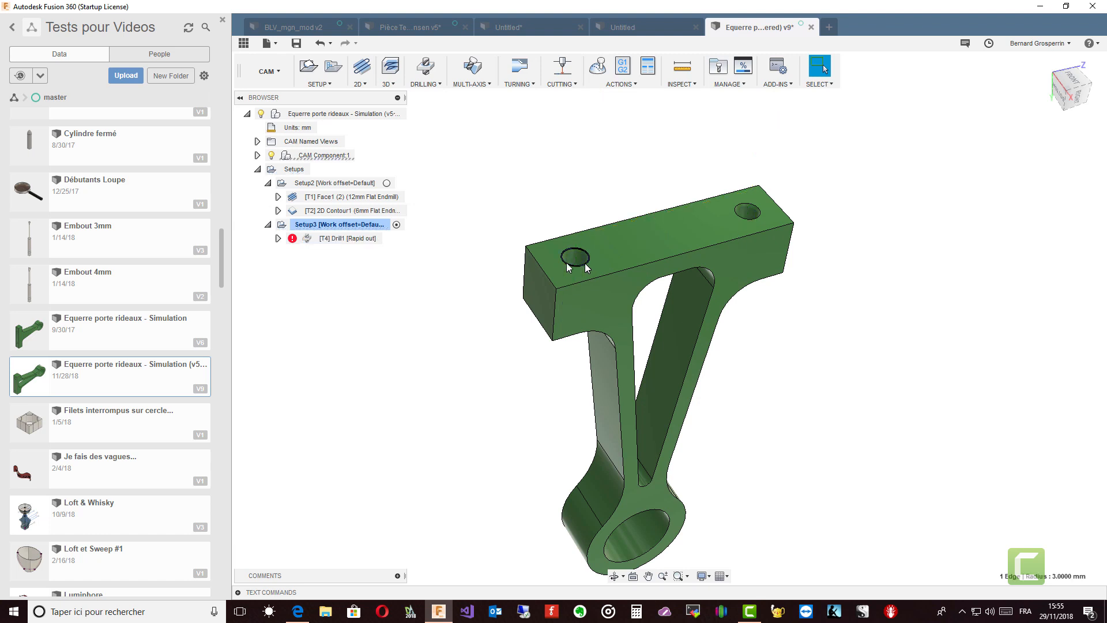
pyautogui.click(354, 244)
pyautogui.rightClick(354, 245)
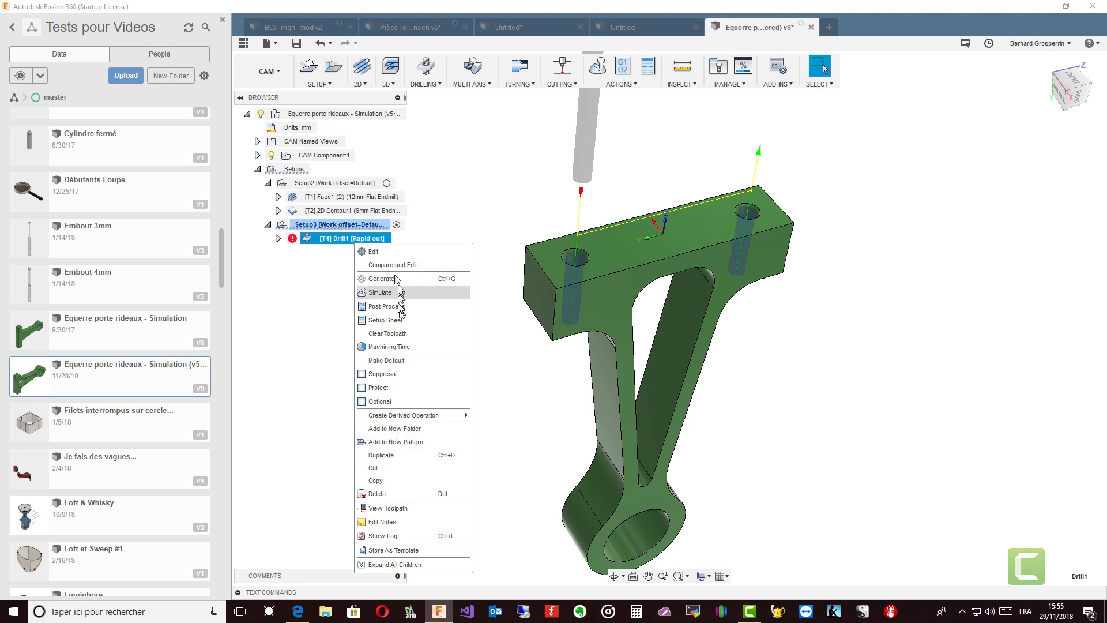
pyautogui.click(371, 252)
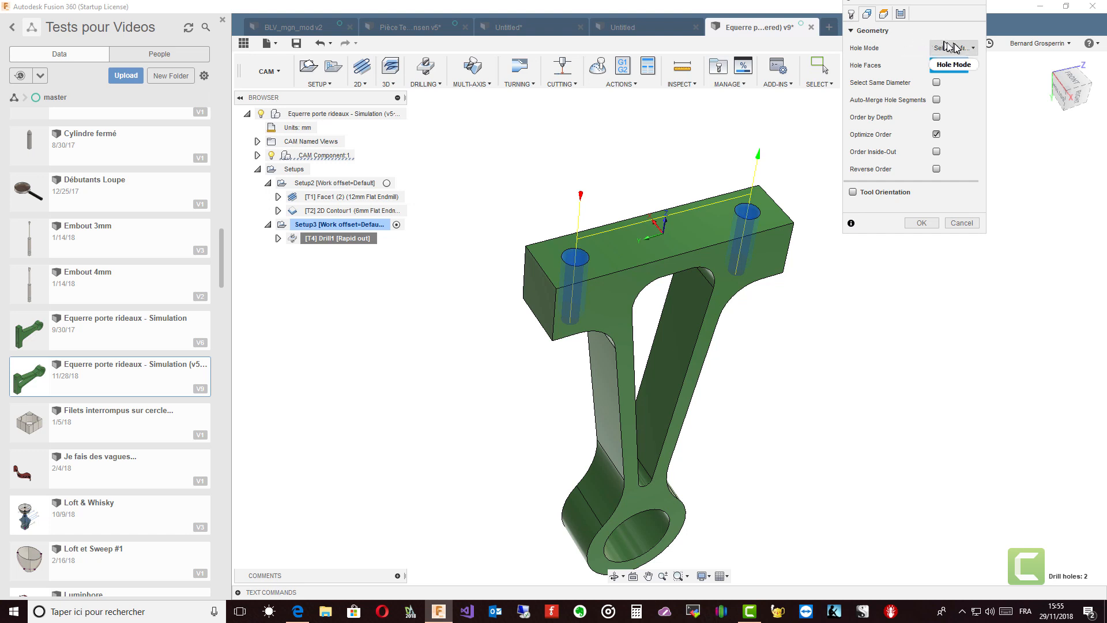
pyautogui.click(974, 48)
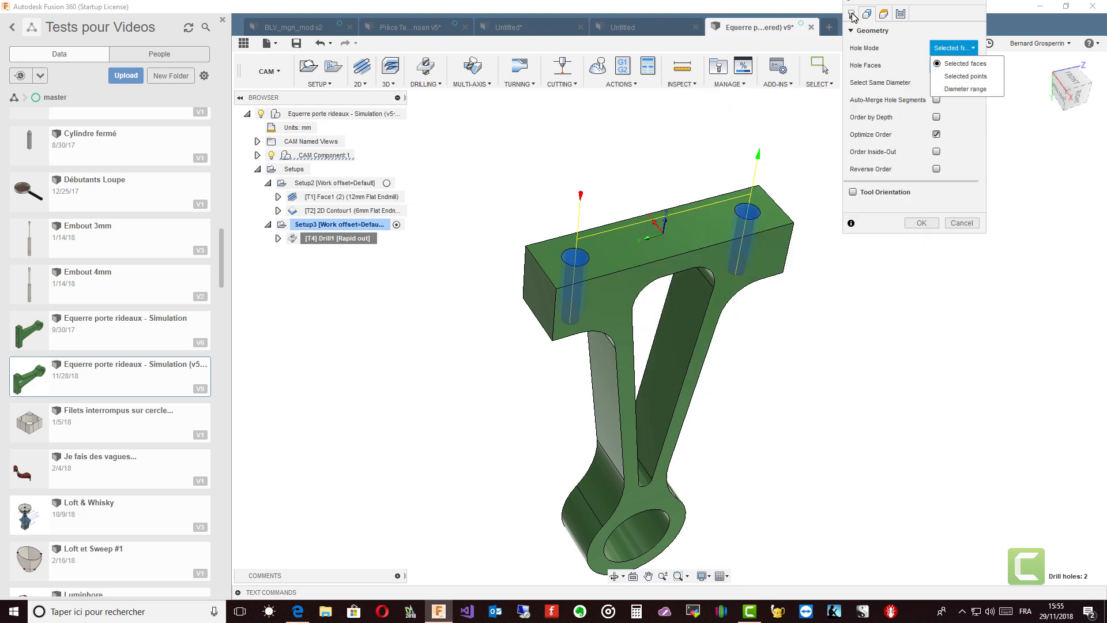
pyautogui.click(852, 15)
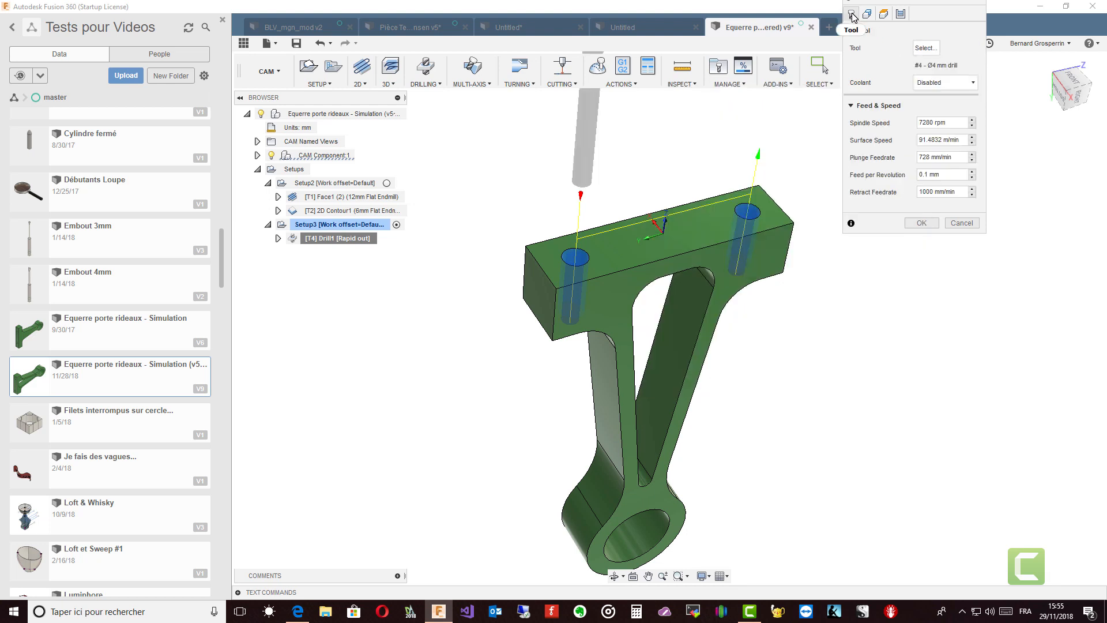
pyautogui.click(926, 48)
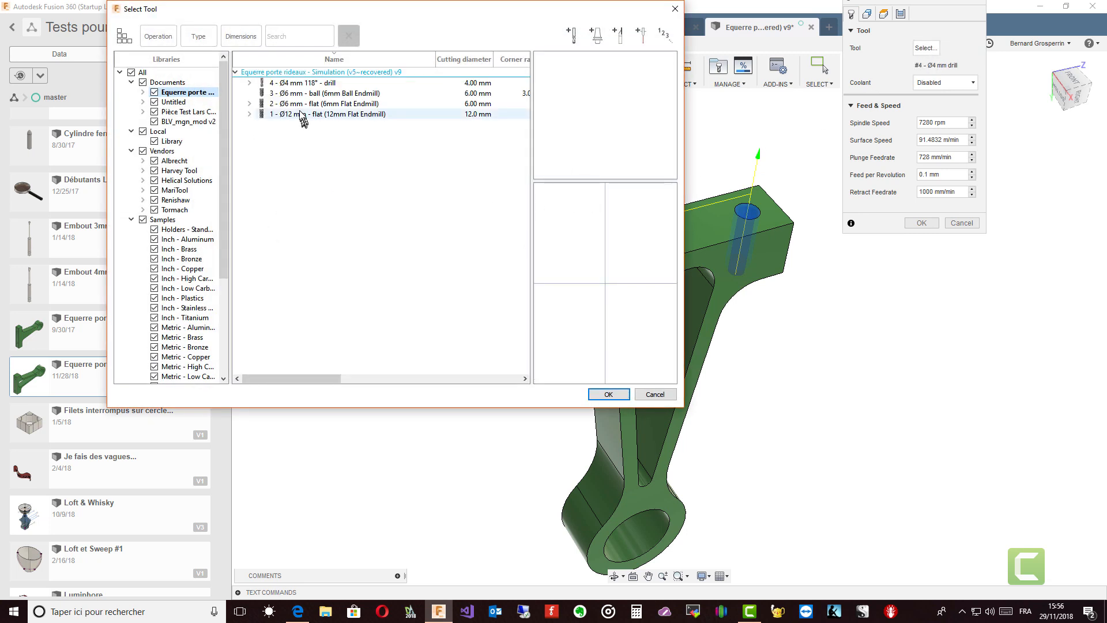
pyautogui.click(196, 328)
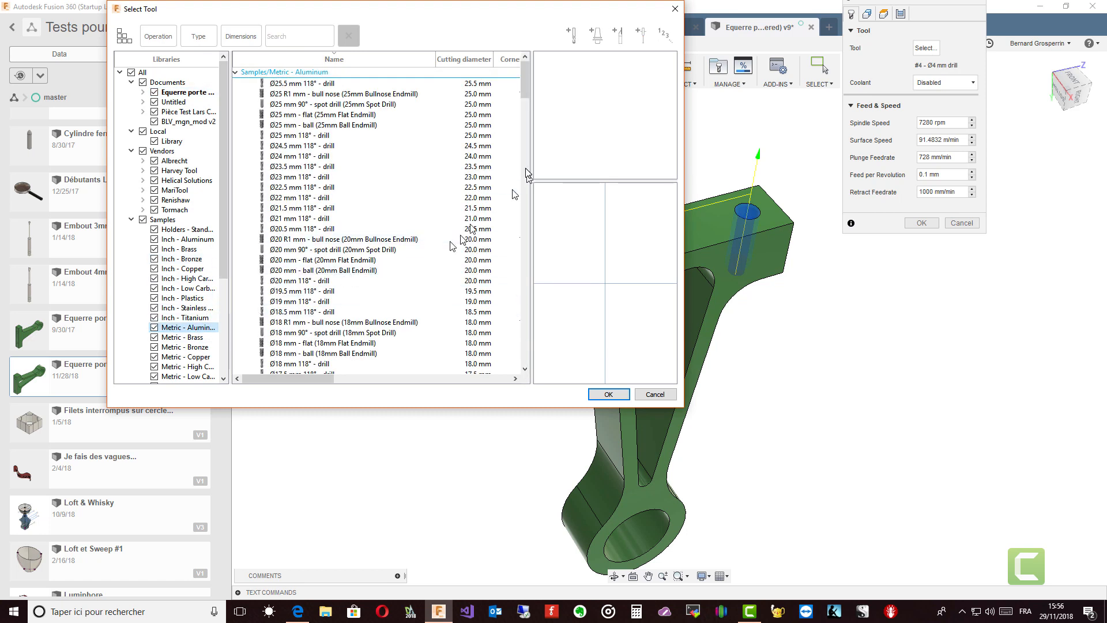
pyautogui.moveTo(524, 90); pyautogui.dragTo(510, 217)
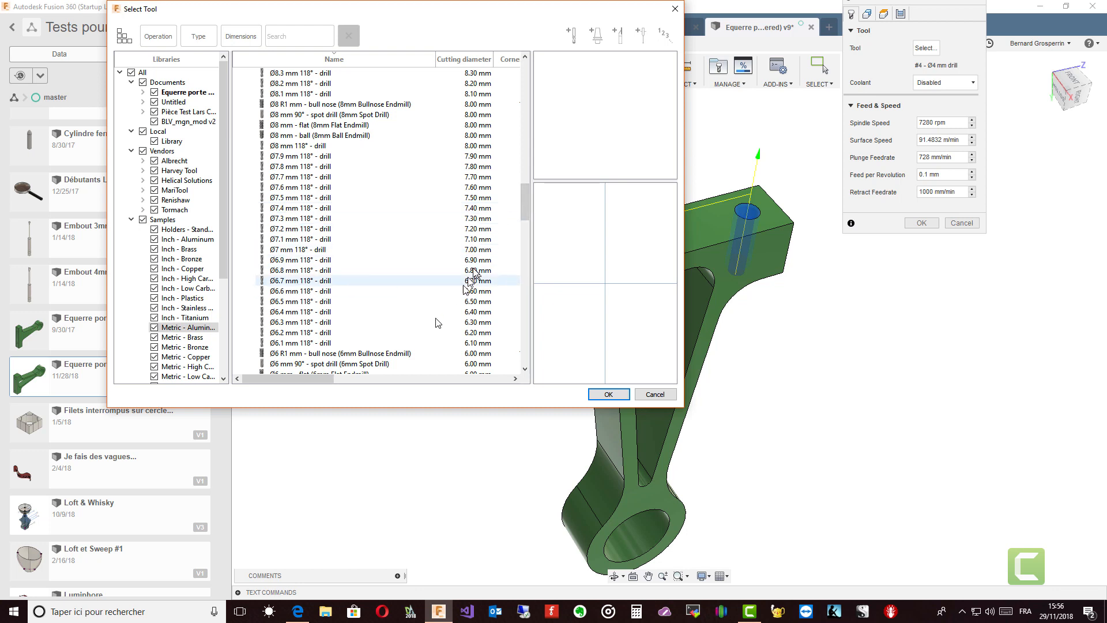
pyautogui.click(368, 368)
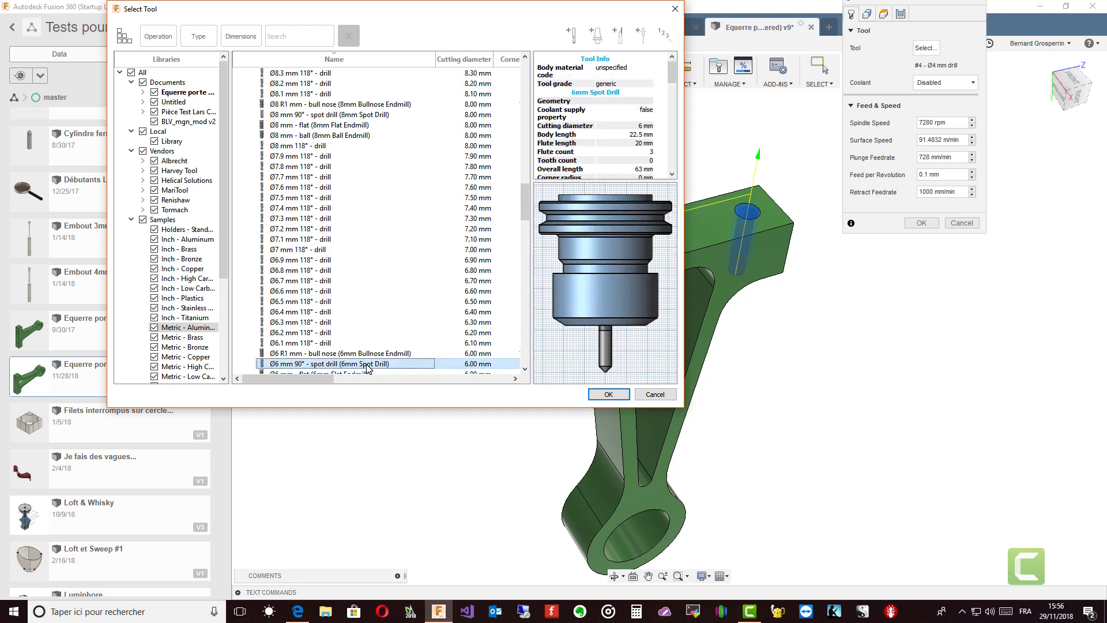
pyautogui.click(609, 395)
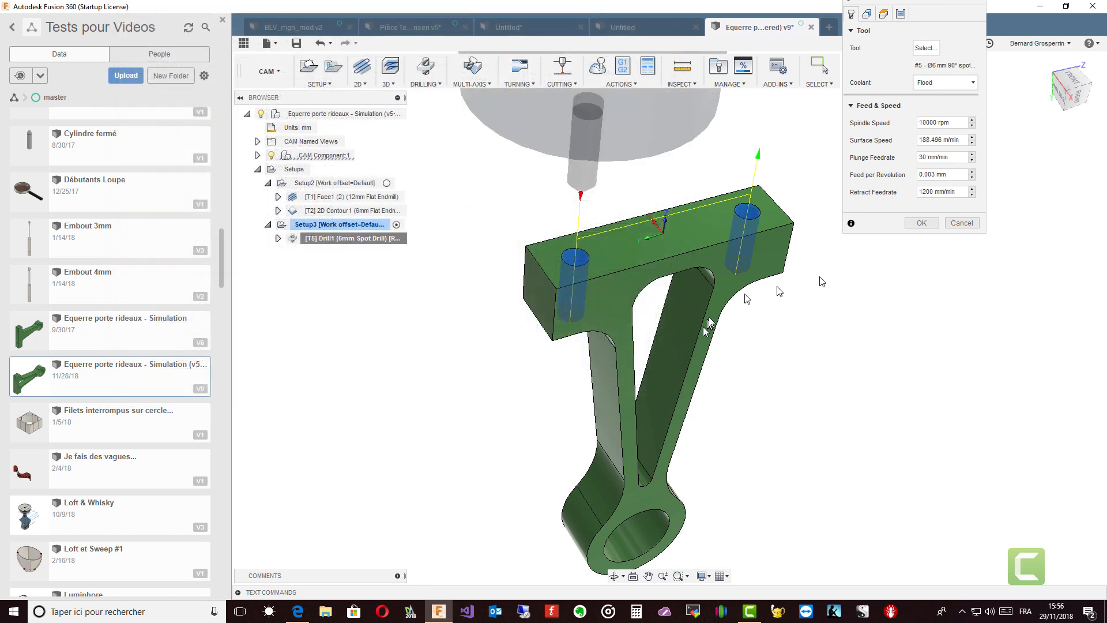
pyautogui.click(922, 223)
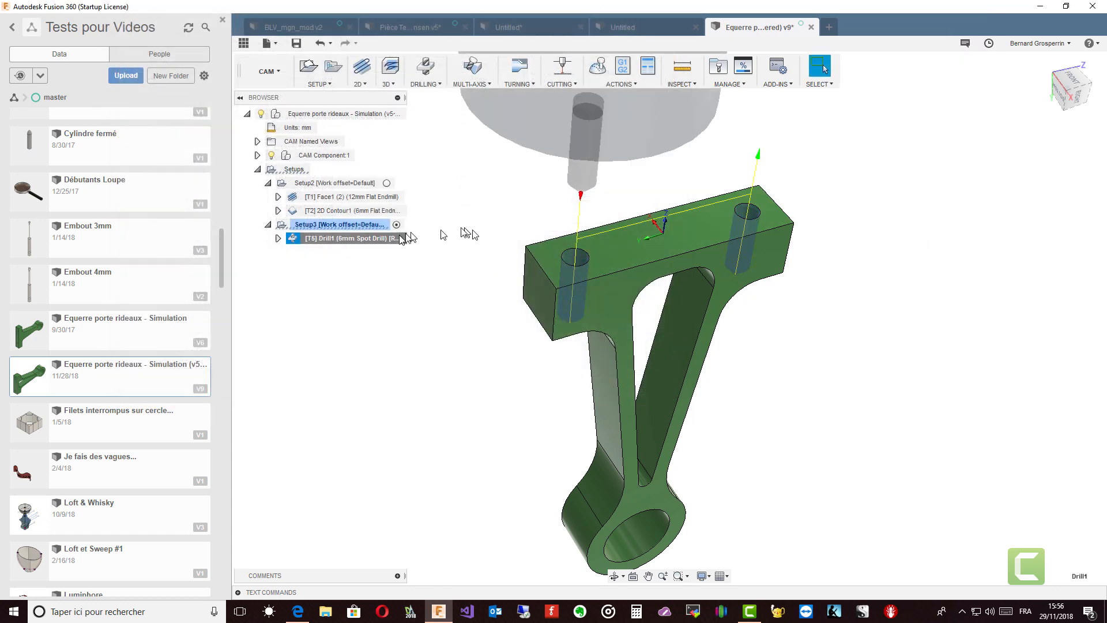
# Simulate all of Setup3 with the 6 mm spot drill, play it through, and close the simulation
pyautogui.rightClick(367, 228)
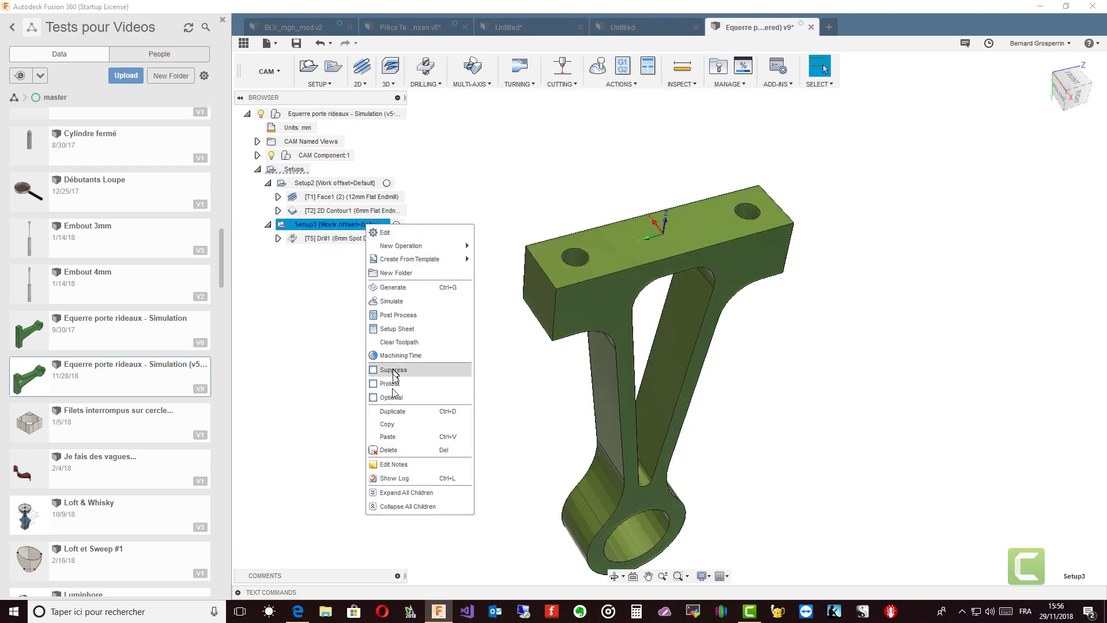
pyautogui.click(392, 302)
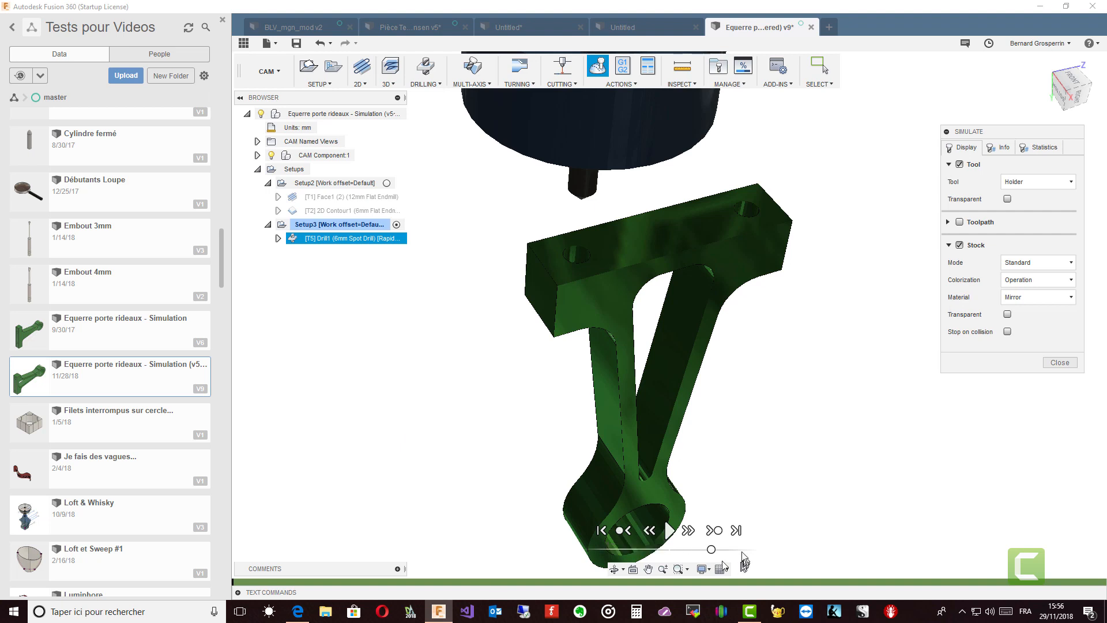
pyautogui.click(669, 531)
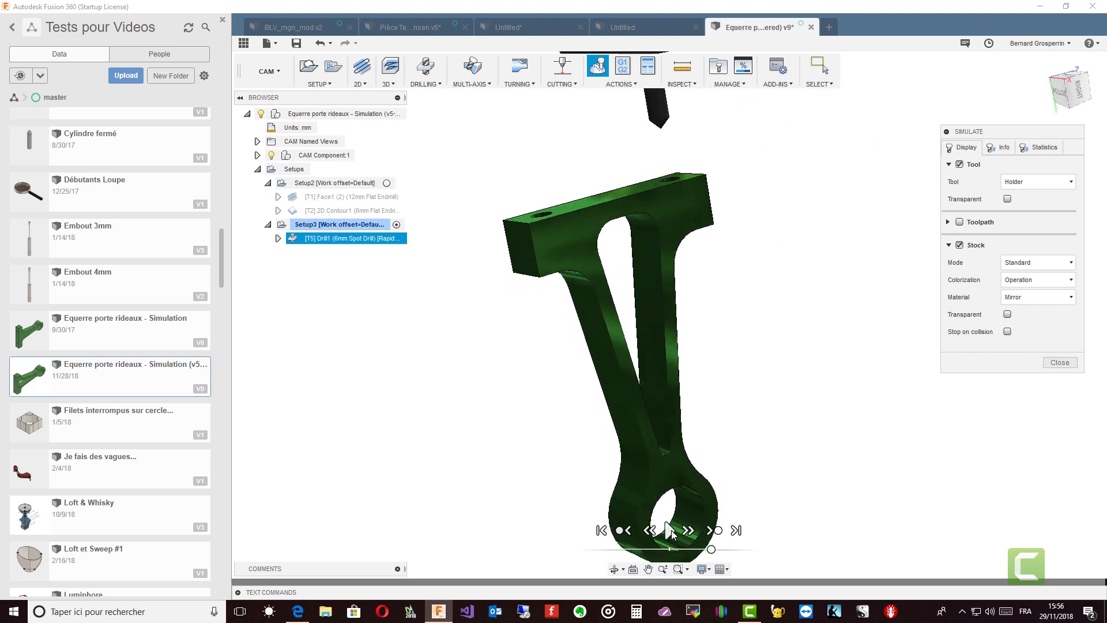
pyautogui.click(1062, 363)
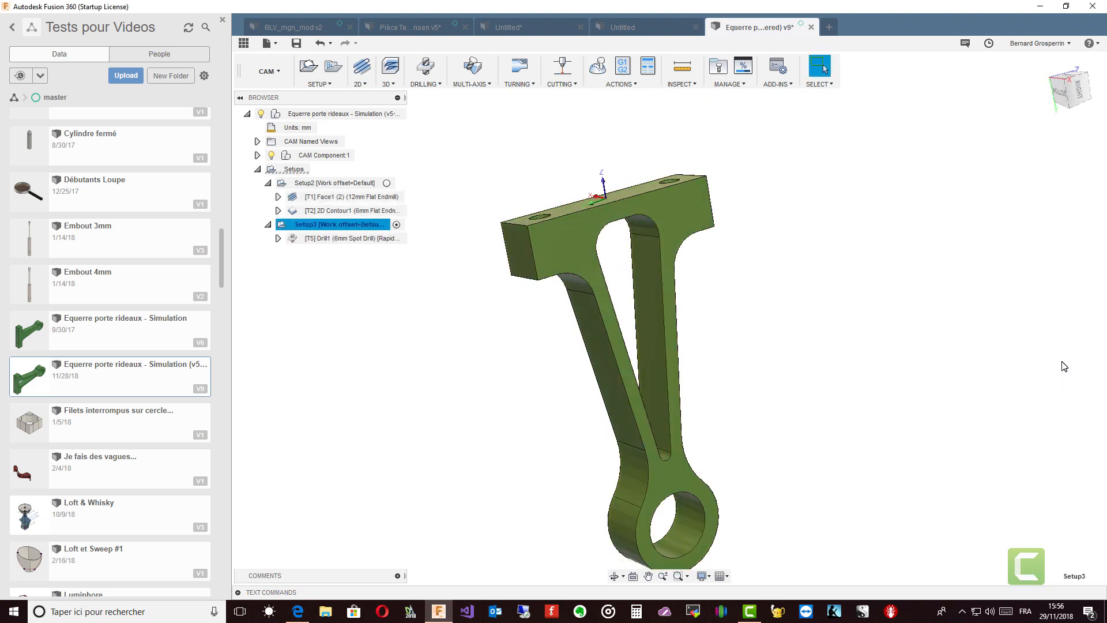